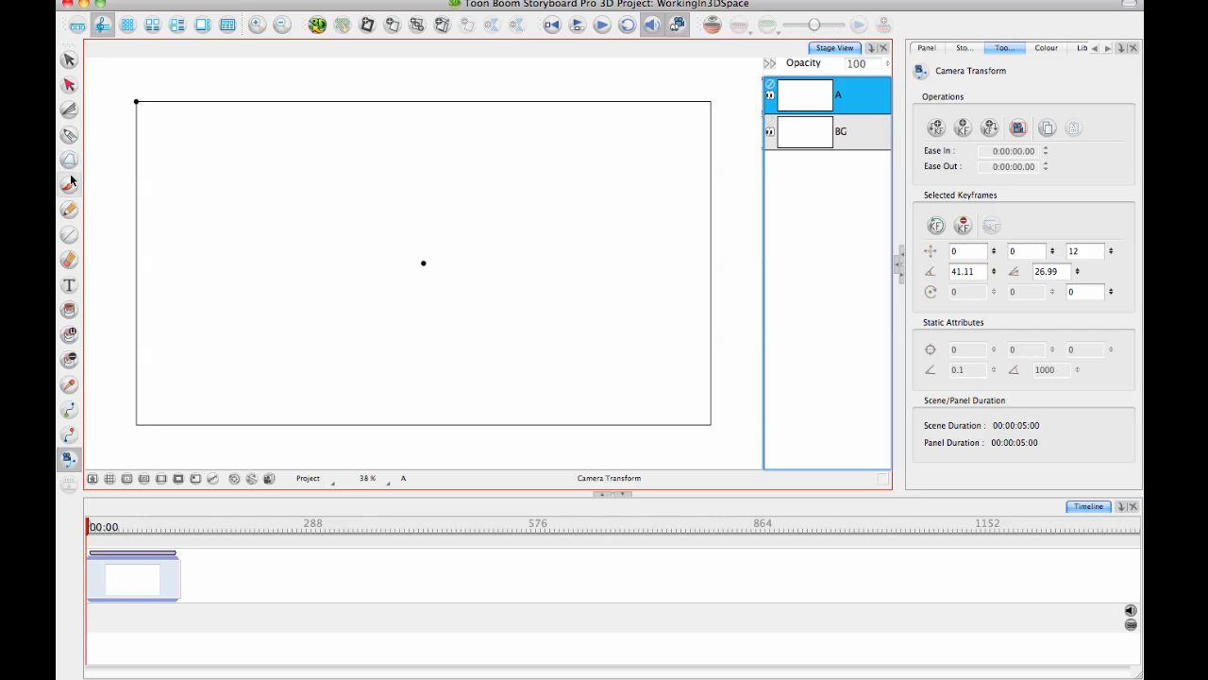
Draw a tree with a two-line trunk and a wavy crown on layer A, using the Brush tool with the Clean preset.
click(70, 185)
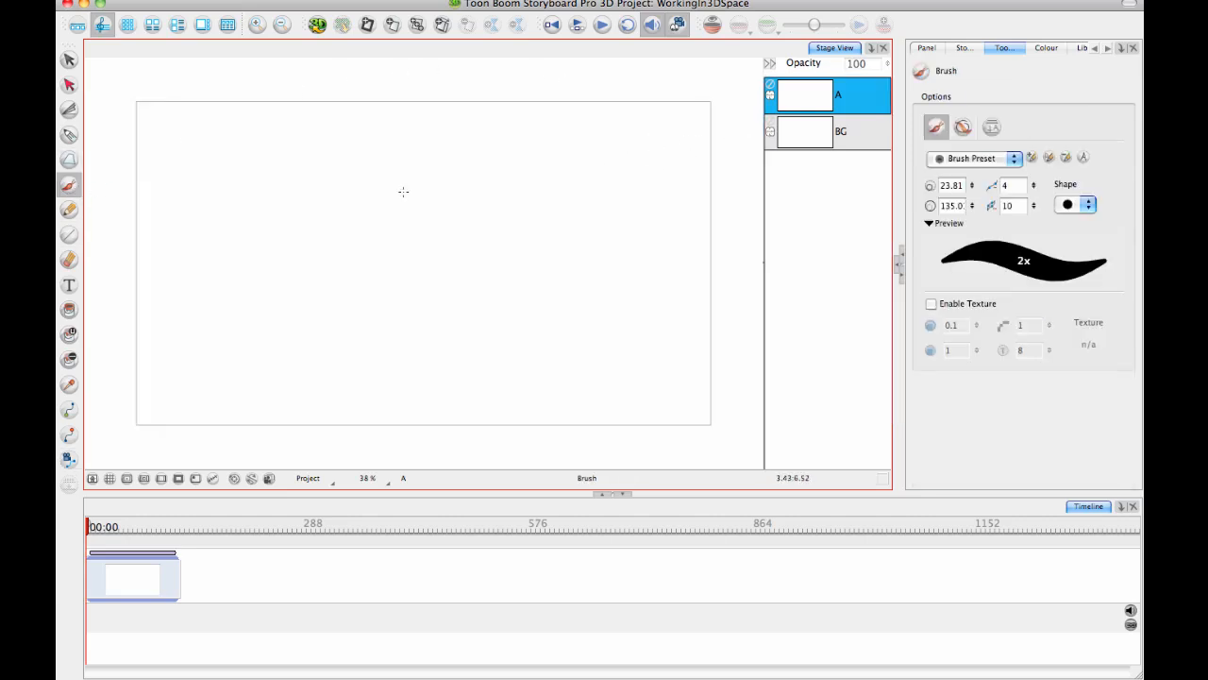
drag(267, 216, 277, 347)
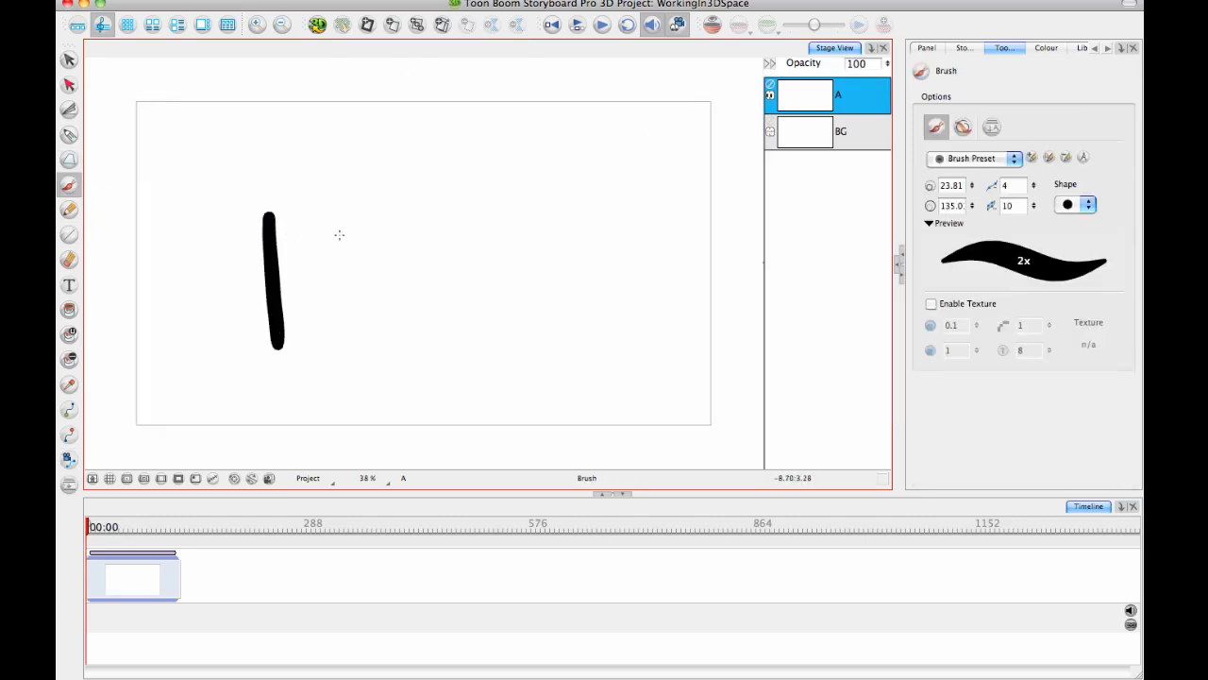
key(ctrl+z)
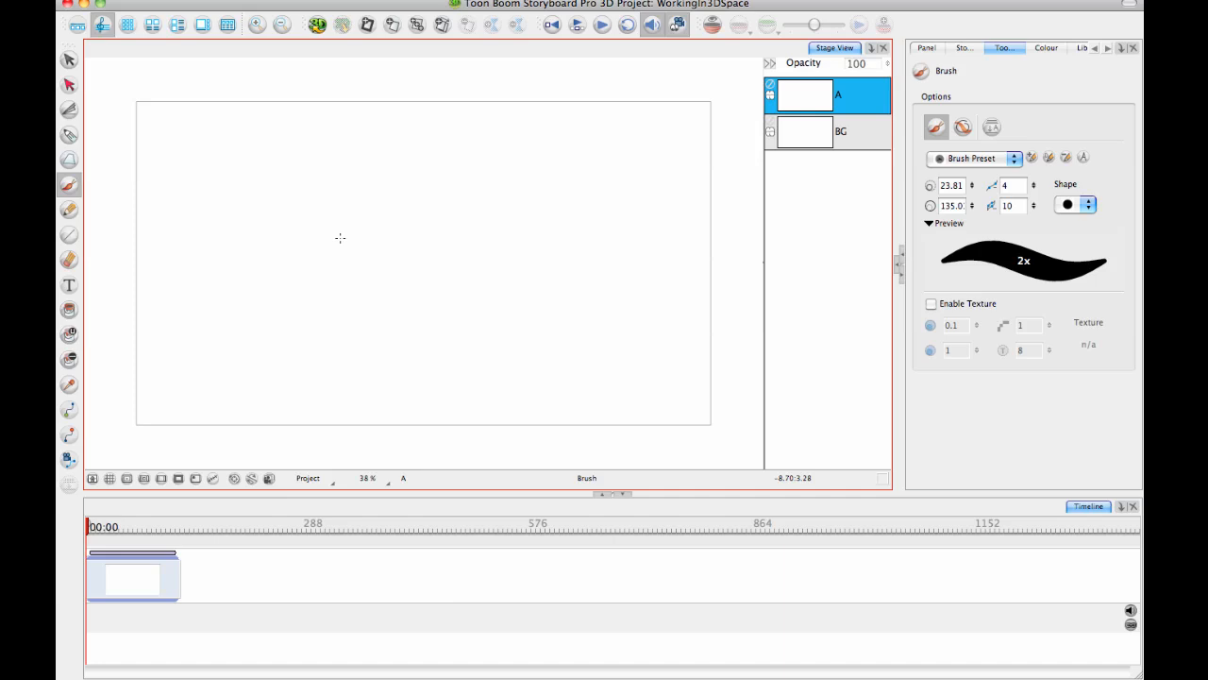
click(1120, 47)
click(1076, 135)
click(995, 112)
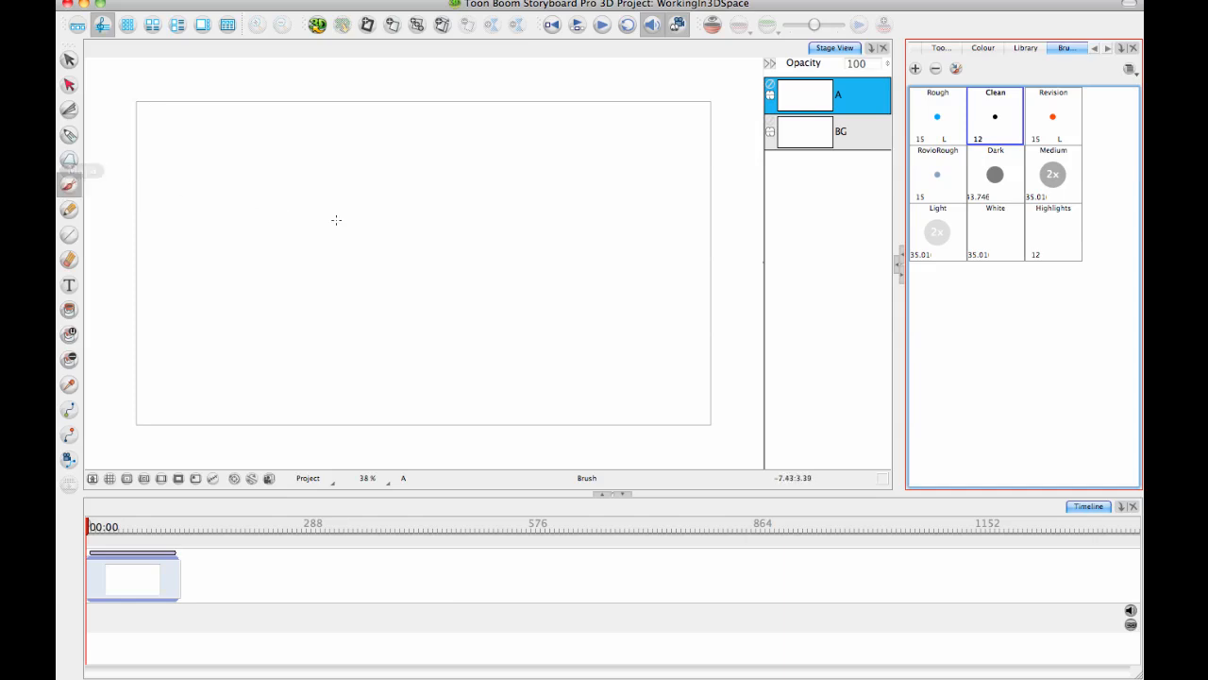
mouse_move(258, 242)
mouse_down()
mouse_move(264, 340)
mouse_move(289, 333)
mouse_up()
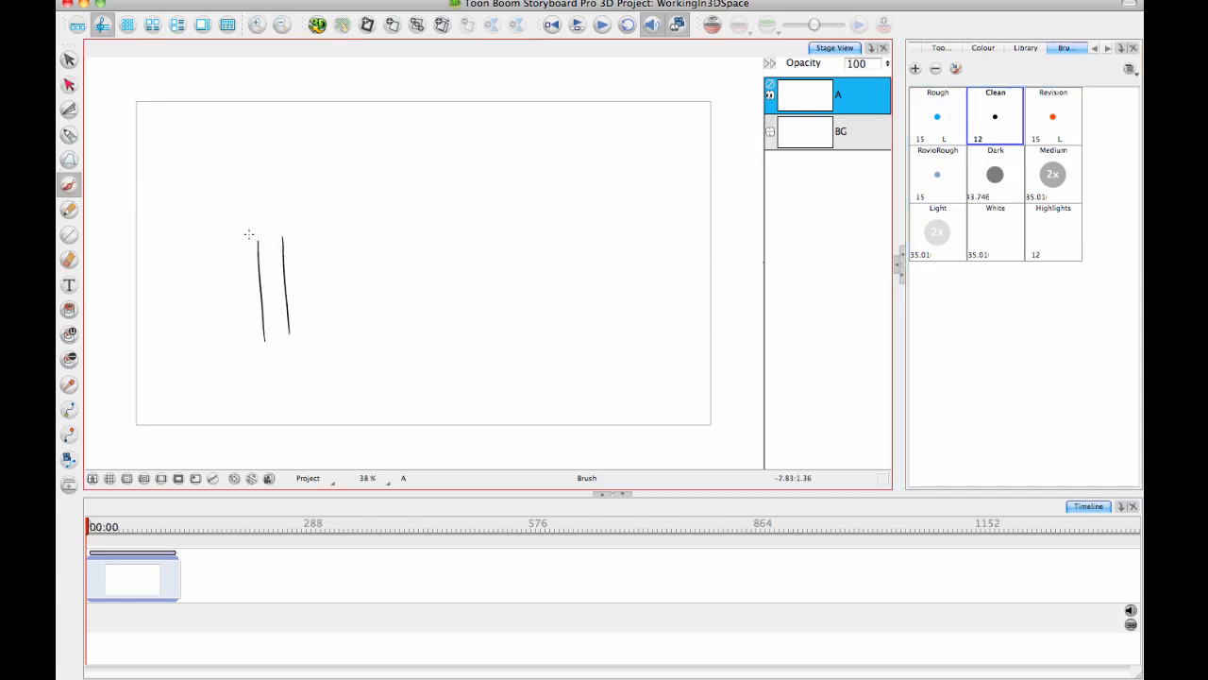
mouse_move(260, 242)
mouse_down()
mouse_move(302, 180)
mouse_move(280, 240)
mouse_up()
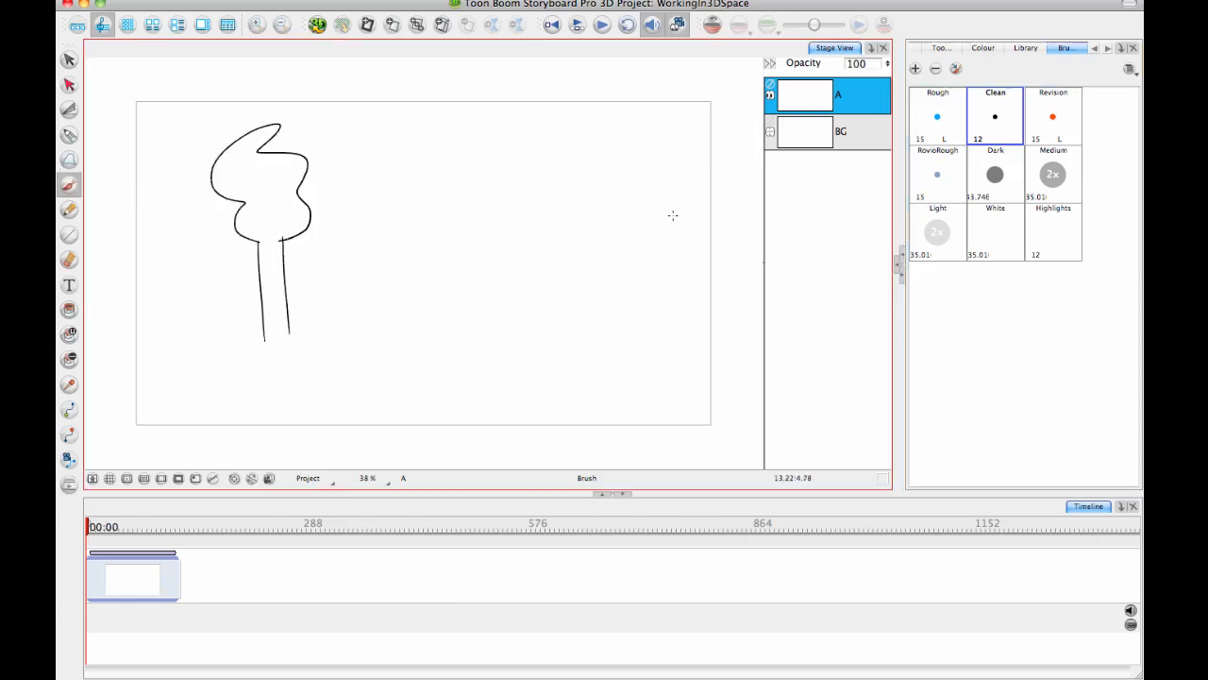
Add a new layer above layer A.
right_click(834, 95)
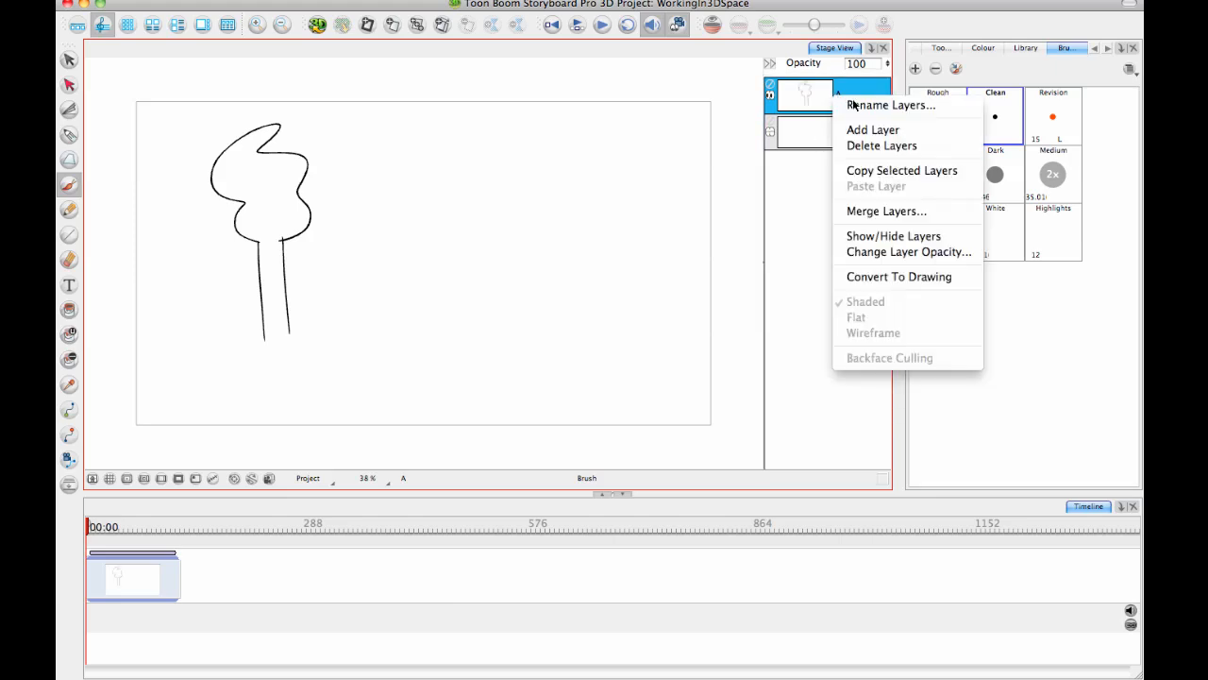
click(876, 128)
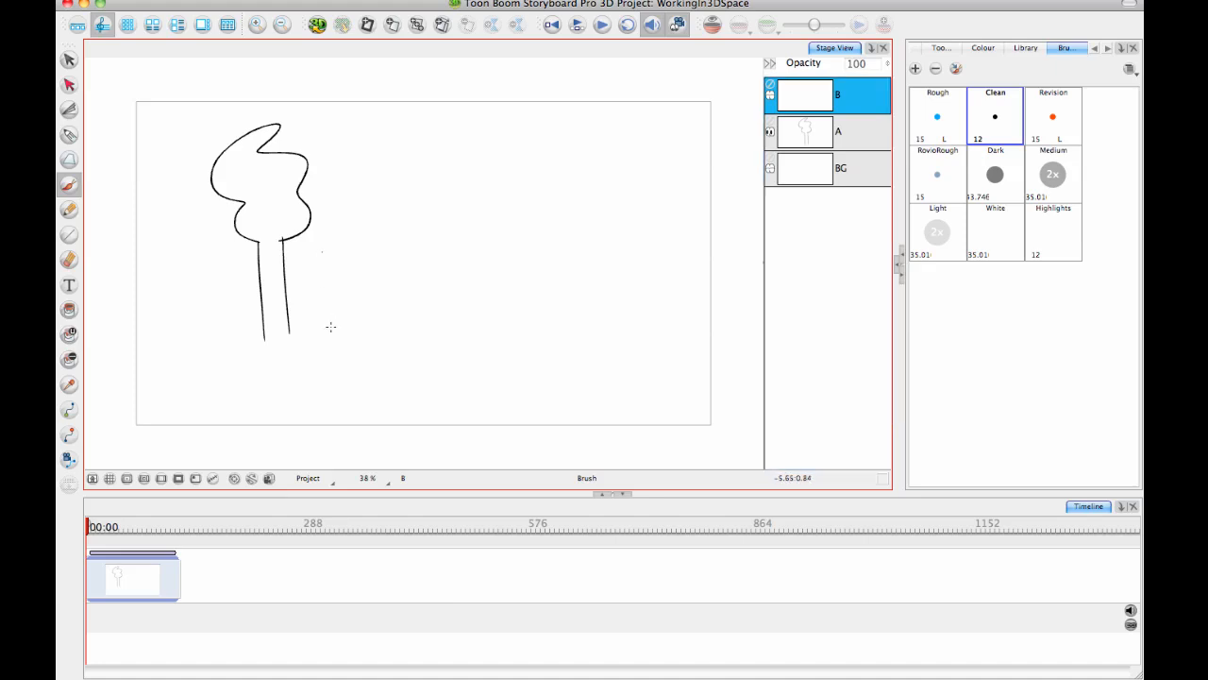
drag(329, 327, 322, 253)
mouse_move(345, 335)
mouse_down()
mouse_move(342, 237)
mouse_move(378, 167)
mouse_move(293, 130)
mouse_up()
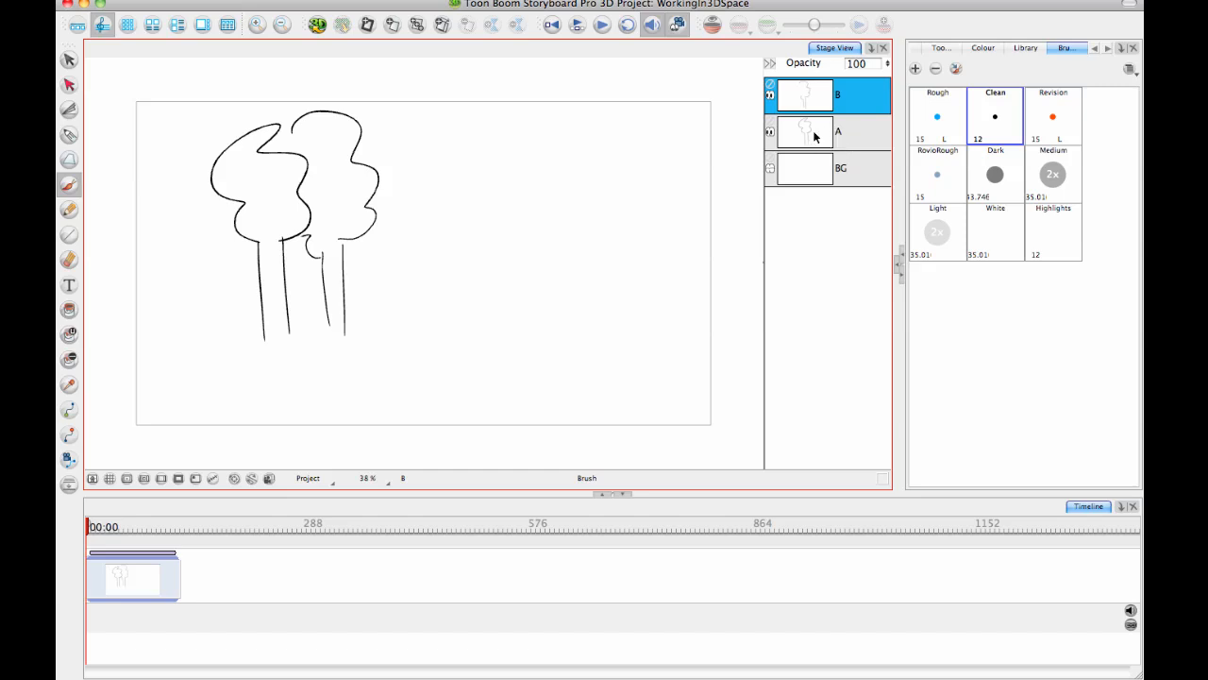
key(super+z)
key(super+z)
key(super+z)
key(super+z)
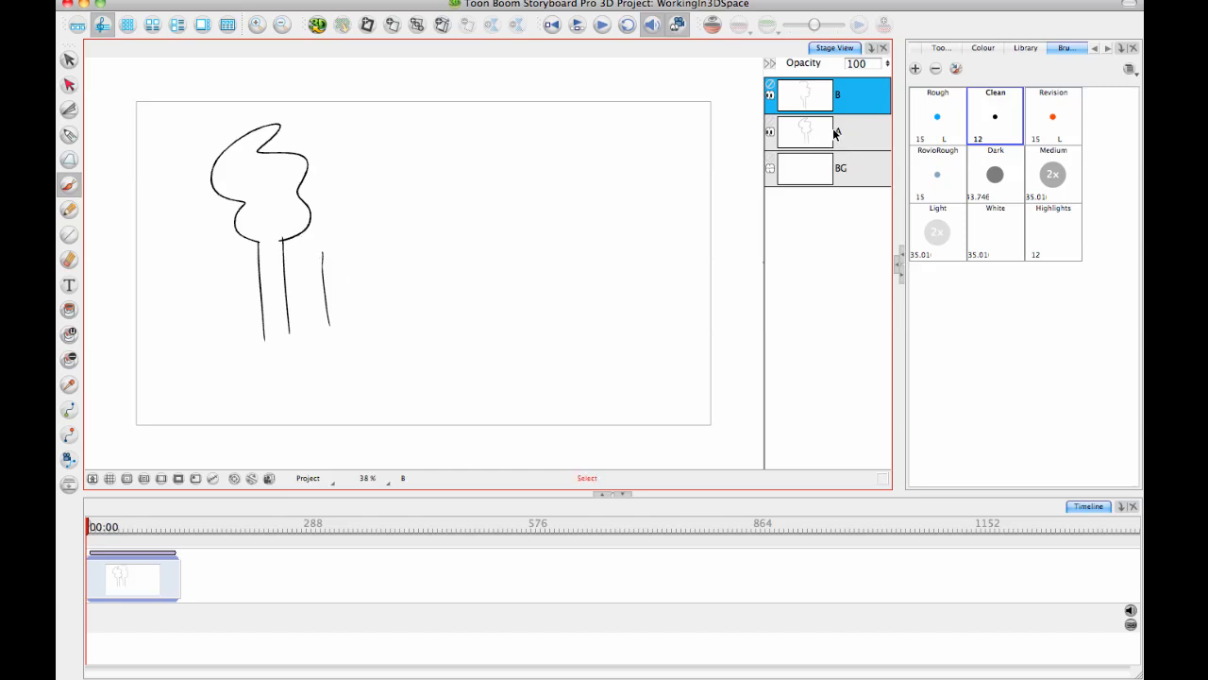
Draw a second tree on layer A beside the first, with its crown overlapping the first tree's crown.
click(838, 132)
drag(323, 254, 330, 321)
drag(343, 250, 342, 330)
mouse_move(298, 248)
mouse_down()
mouse_move(317, 253)
mouse_move(344, 132)
mouse_move(300, 162)
mouse_up()
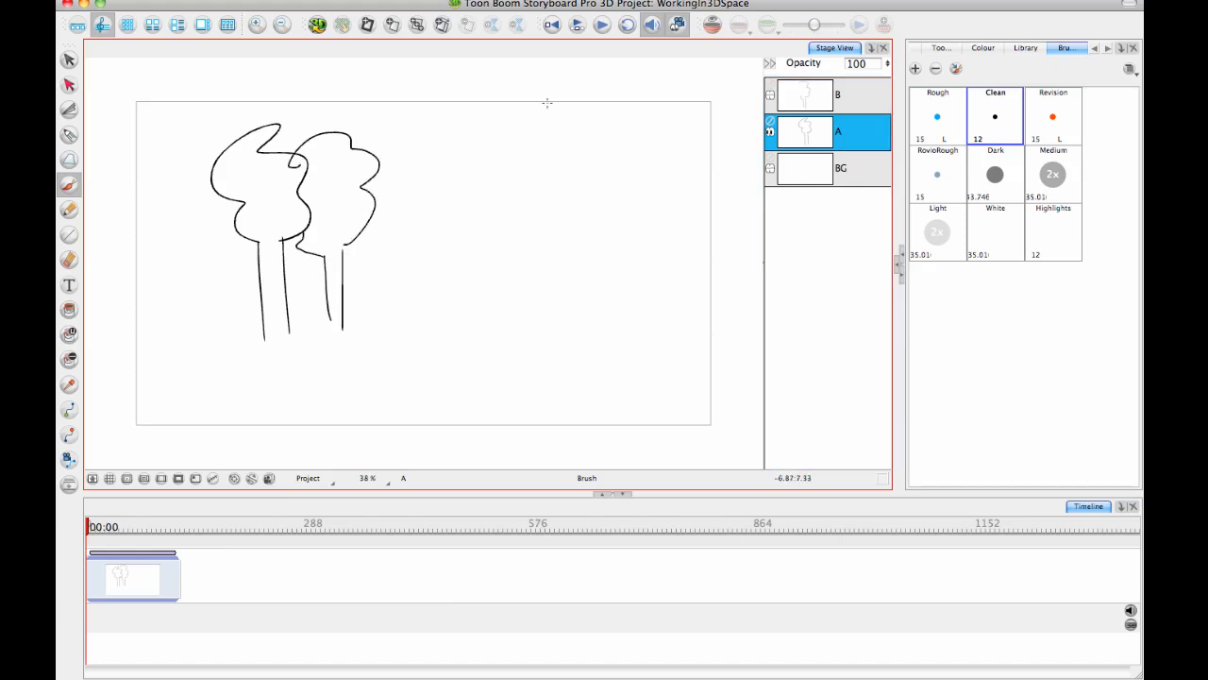
Draw a row of four smaller overlapping trees on layer B at the opposite side of the frame.
click(821, 97)
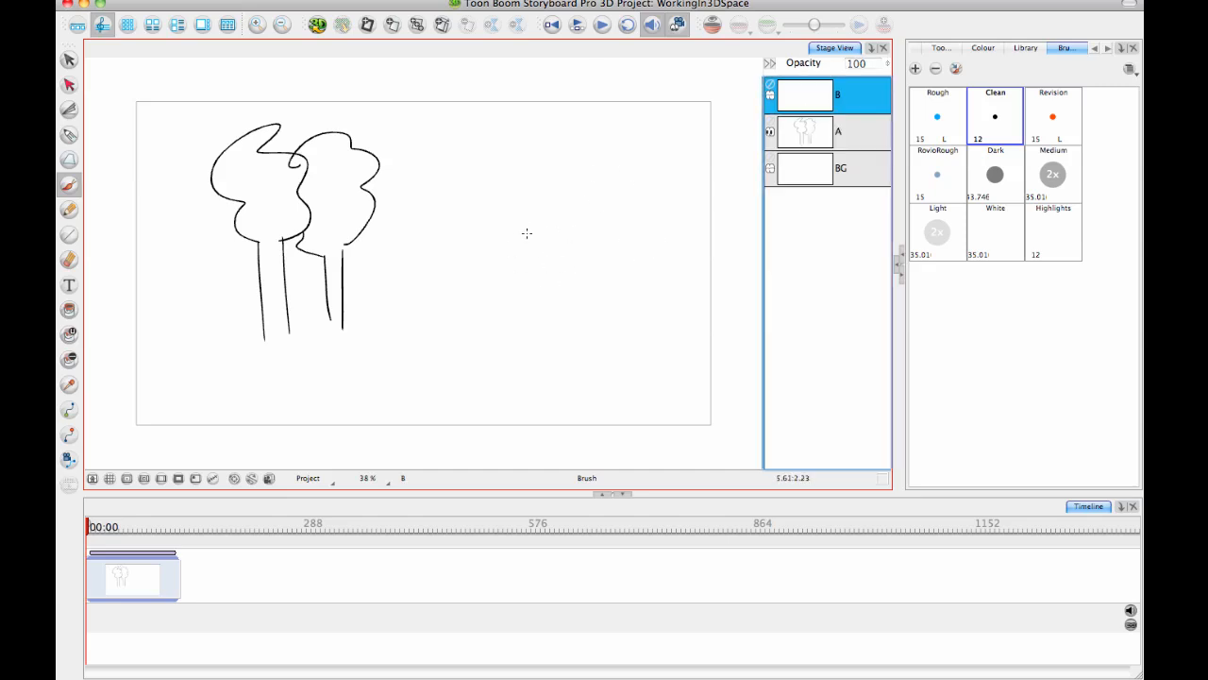
drag(533, 224, 539, 280)
mouse_move(556, 229)
mouse_down()
mouse_move(557, 278)
mouse_move(521, 184)
mouse_move(545, 186)
mouse_move(556, 225)
mouse_up()
drag(592, 274, 591, 277)
drag(605, 219, 606, 269)
mouse_move(588, 225)
mouse_down()
mouse_move(565, 225)
mouse_move(606, 215)
mouse_move(624, 283)
mouse_up()
drag(639, 218, 638, 267)
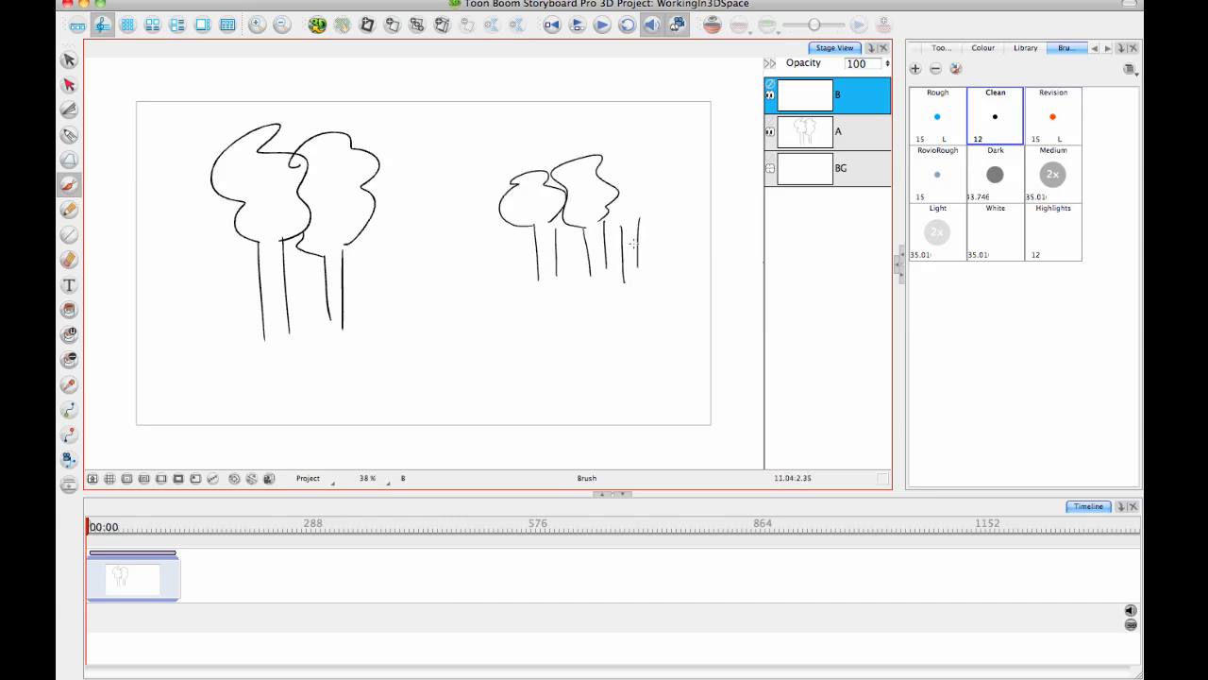
drag(668, 188, 601, 175)
mouse_move(658, 215)
mouse_down()
mouse_move(659, 283)
mouse_move(669, 220)
mouse_move(698, 188)
mouse_move(676, 156)
mouse_move(654, 153)
mouse_move(659, 215)
mouse_up()
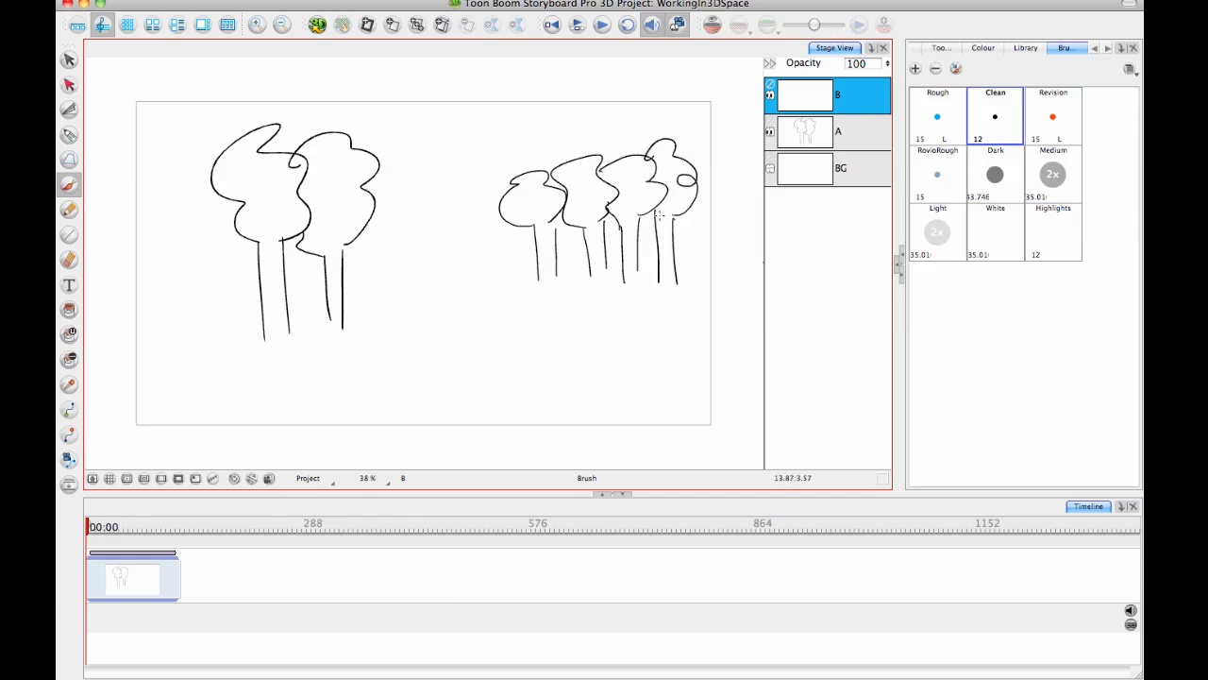
drag(649, 153, 645, 207)
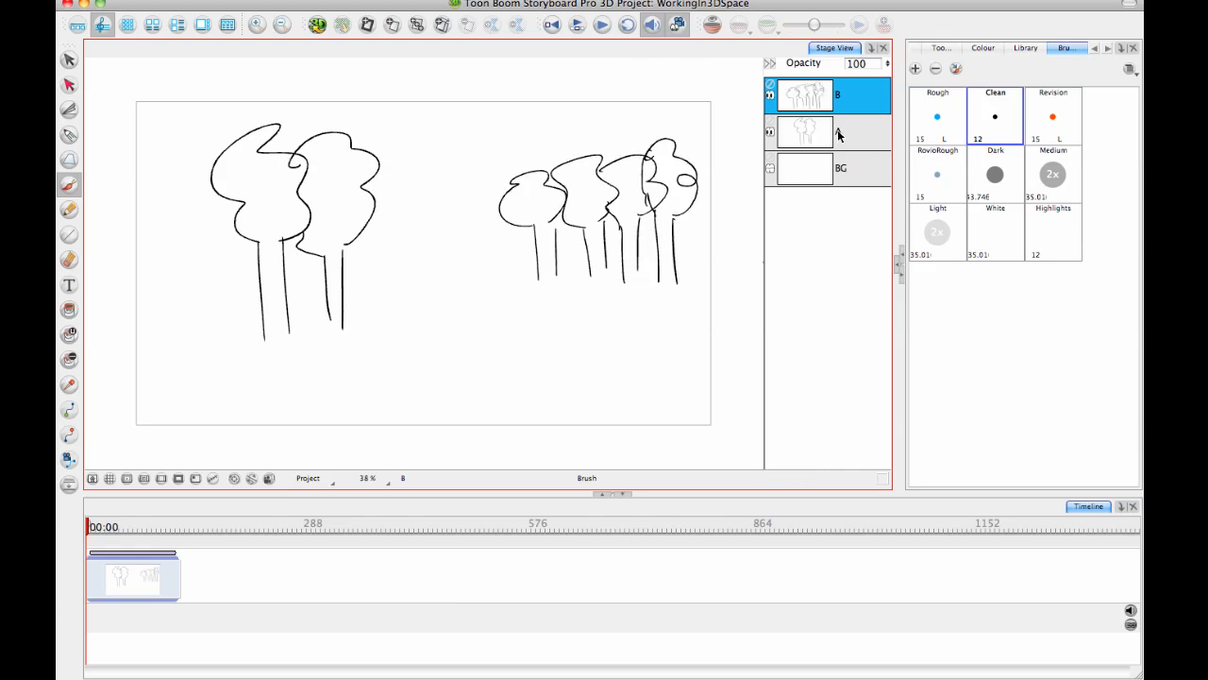
Add a layer above layer B and draw a large foreground tree on it, between the two groups of trees.
right_click(850, 89)
click(888, 128)
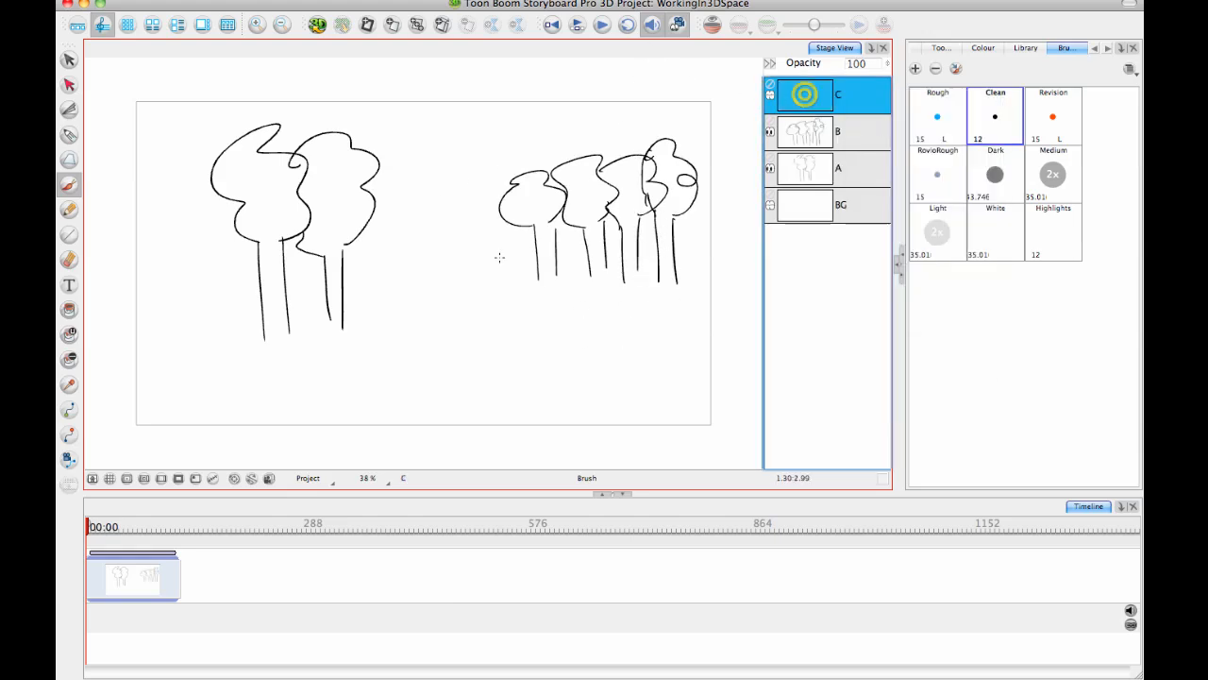
drag(418, 212, 430, 351)
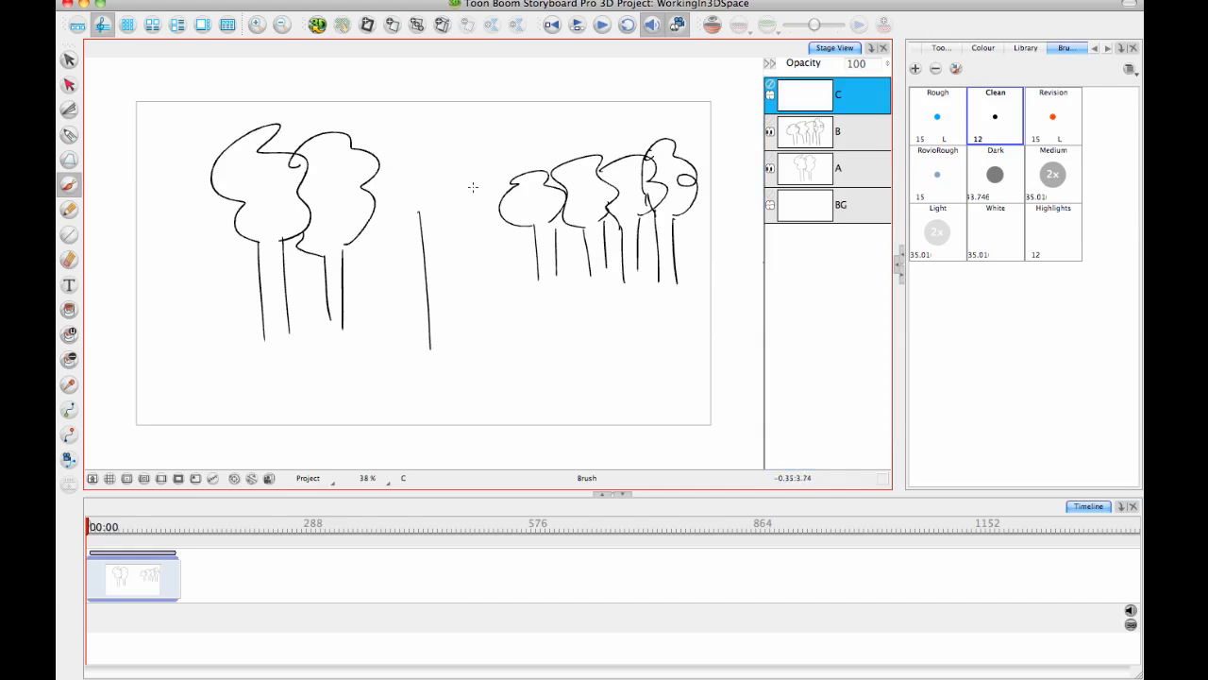
drag(475, 184, 483, 362)
mouse_move(415, 215)
mouse_down()
mouse_move(462, 58)
mouse_move(496, 202)
mouse_up()
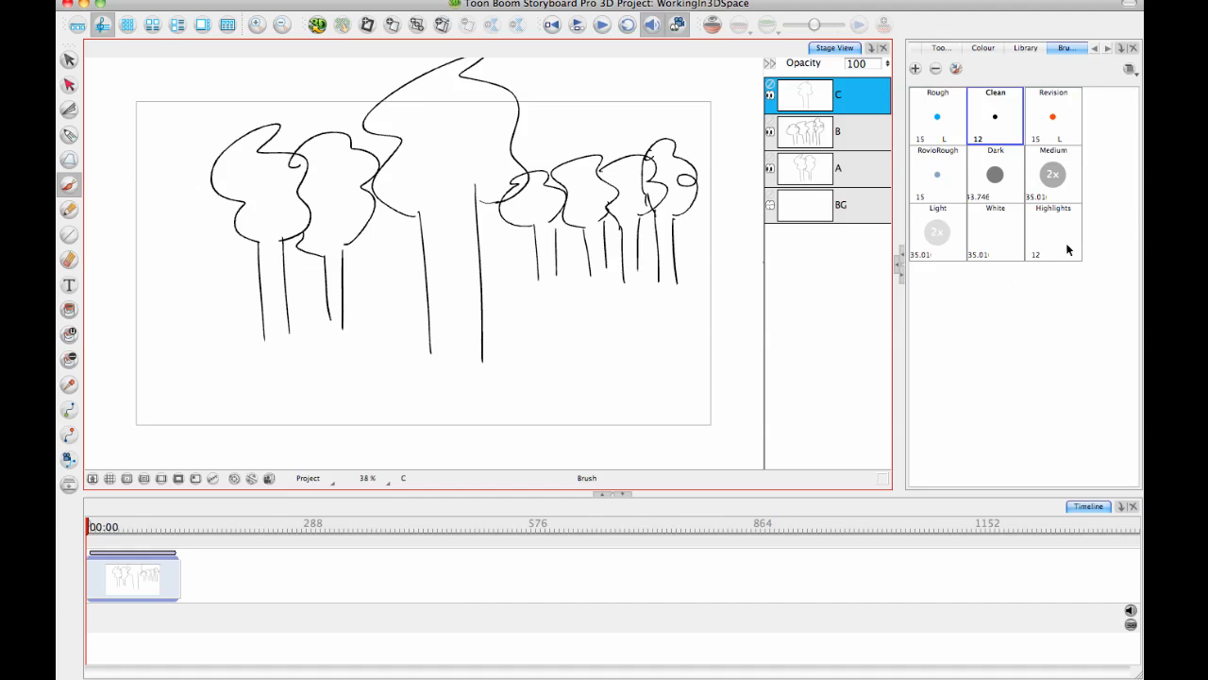
Paint the inside of the large tree's crown on layer C with the White brush preset to mask the trees behind it.
click(998, 226)
mouse_move(447, 114)
mouse_down()
mouse_move(391, 121)
mouse_move(432, 83)
mouse_move(388, 109)
mouse_move(470, 67)
mouse_move(456, 100)
mouse_up()
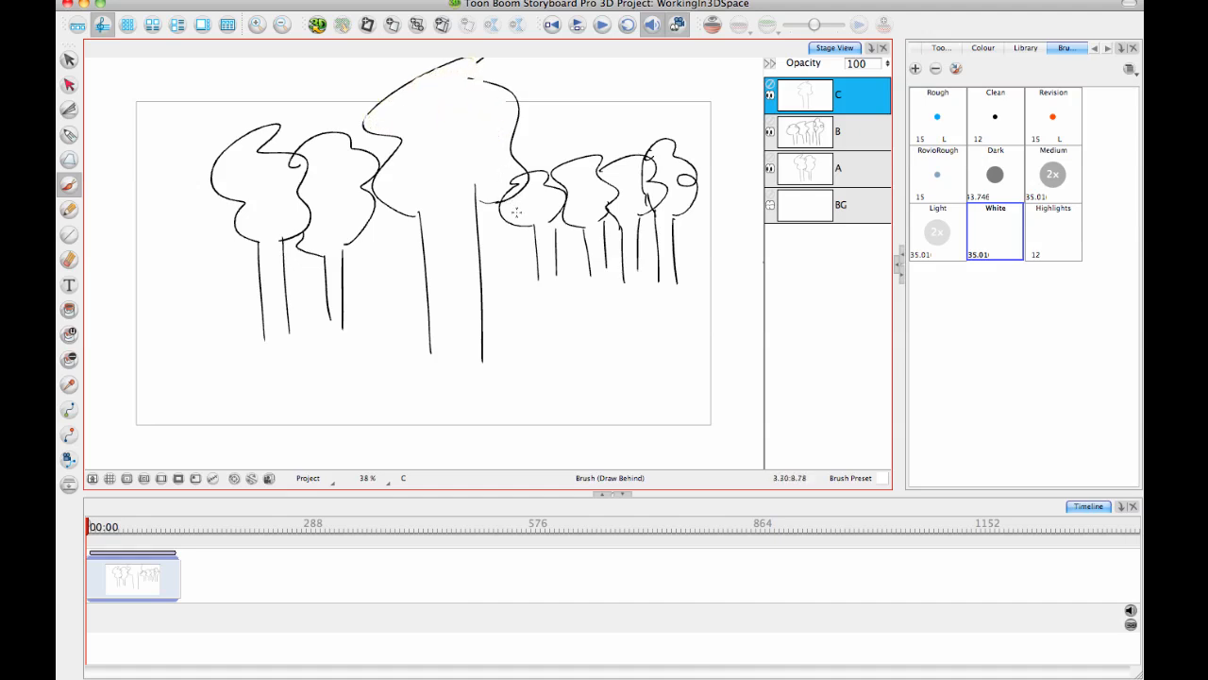
mouse_move(508, 163)
mouse_down()
mouse_move(502, 191)
mouse_move(513, 196)
mouse_up()
drag(436, 180, 453, 196)
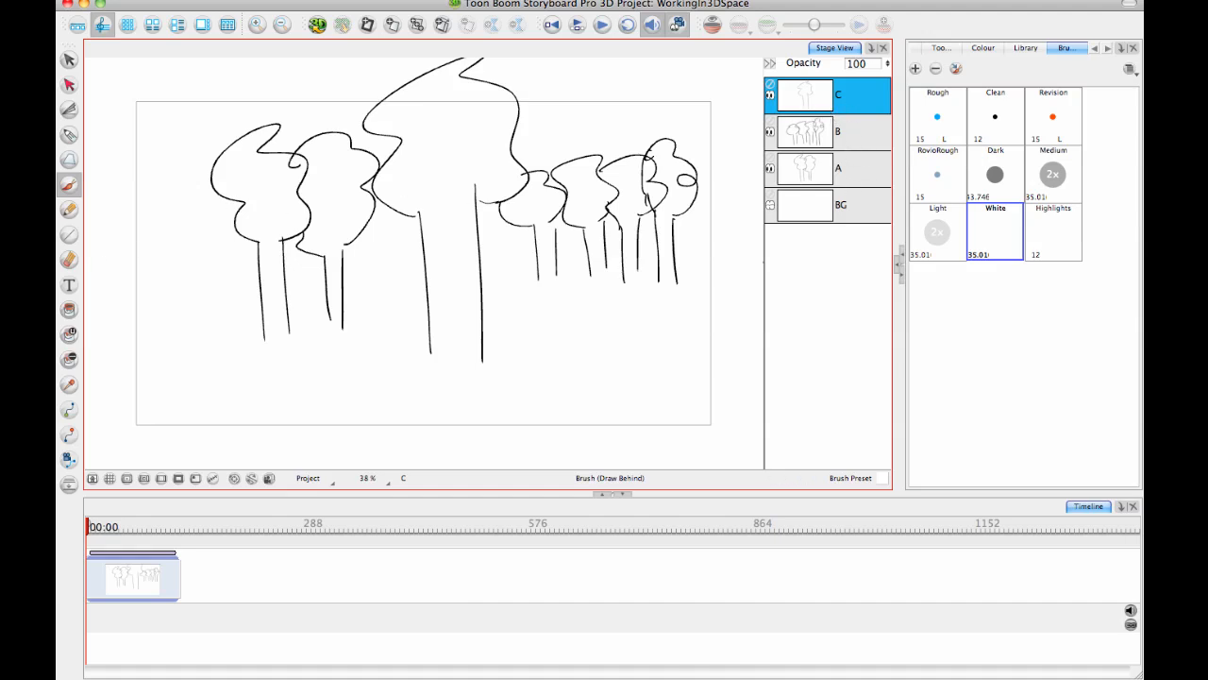
Move the large tree on layer C slightly down and to the left with the First Frame Transform tool.
click(68, 413)
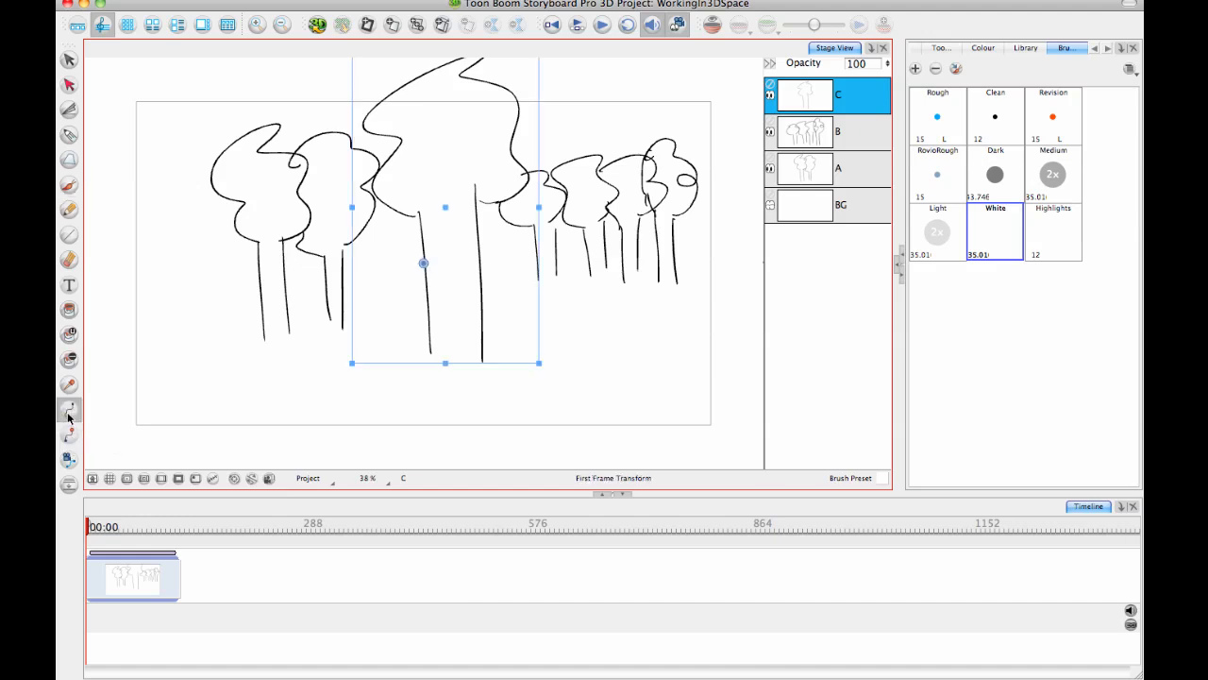
mouse_move(460, 223)
mouse_down()
mouse_move(501, 240)
mouse_move(429, 311)
mouse_move(345, 207)
mouse_move(453, 281)
mouse_move(425, 248)
mouse_move(419, 270)
mouse_move(485, 207)
mouse_move(445, 189)
mouse_move(498, 167)
mouse_move(450, 285)
mouse_move(527, 320)
mouse_move(497, 156)
mouse_move(475, 144)
mouse_move(505, 170)
mouse_move(468, 166)
mouse_move(436, 188)
mouse_move(451, 219)
mouse_move(441, 237)
mouse_up()
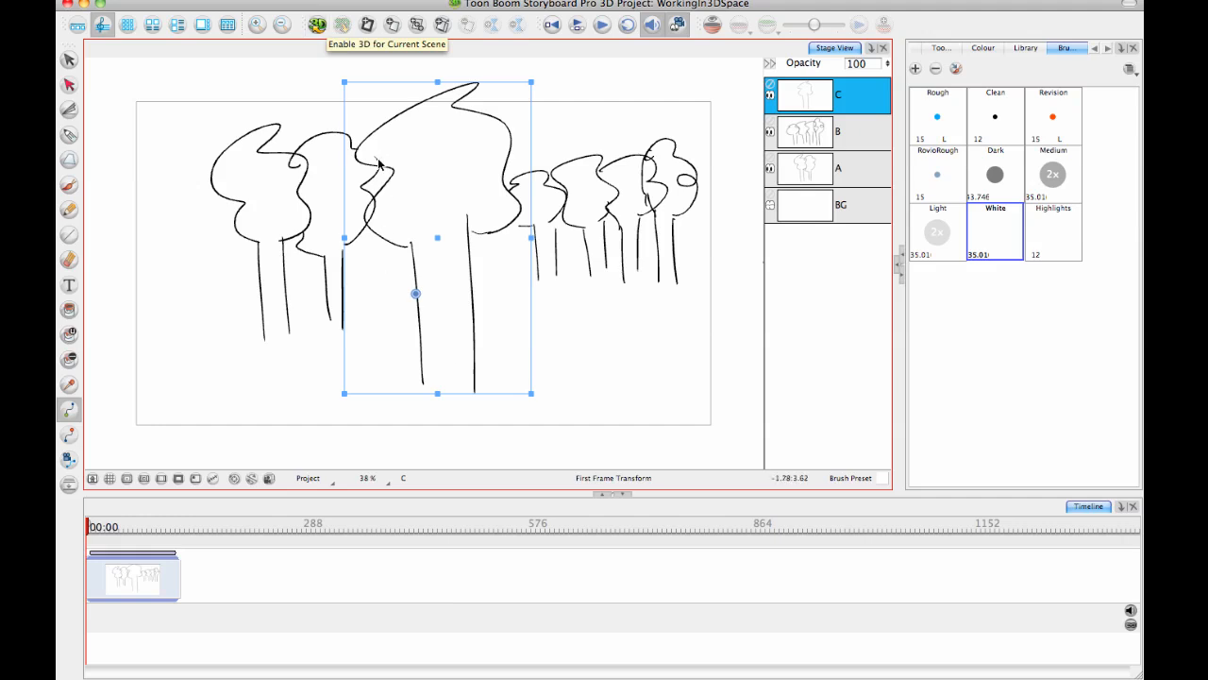
Enable 3D for the current scene and bring the large tree on layer C forward in depth.
click(325, 27)
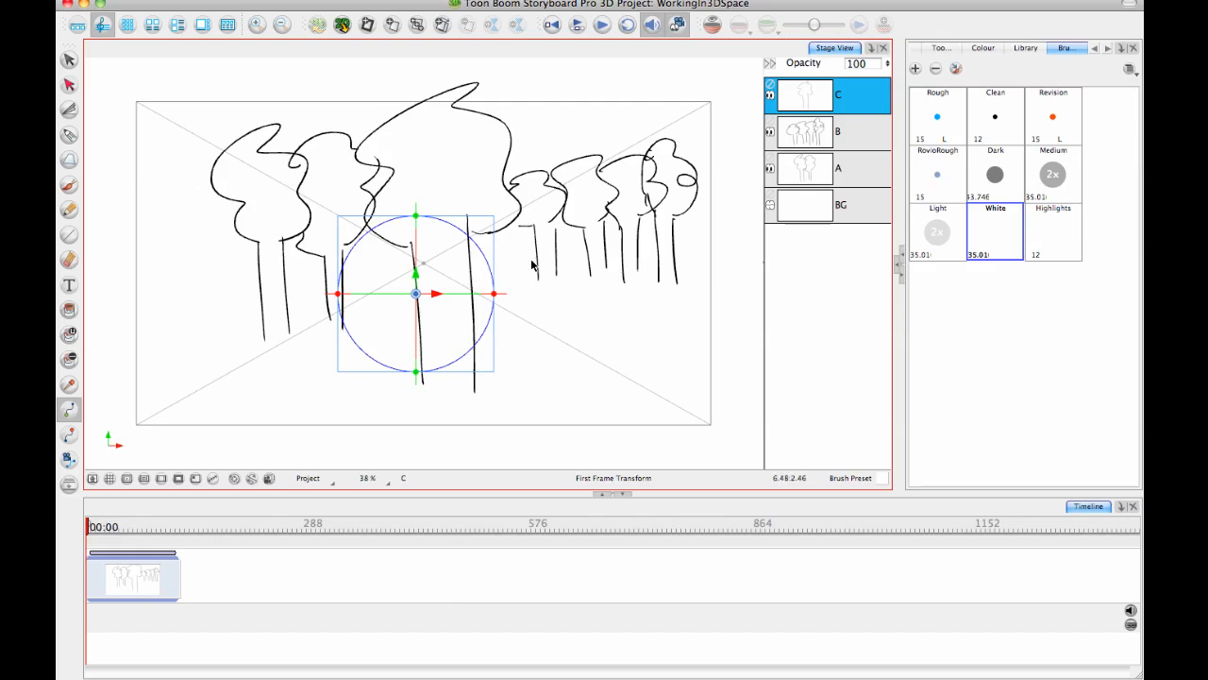
key(super+alt)
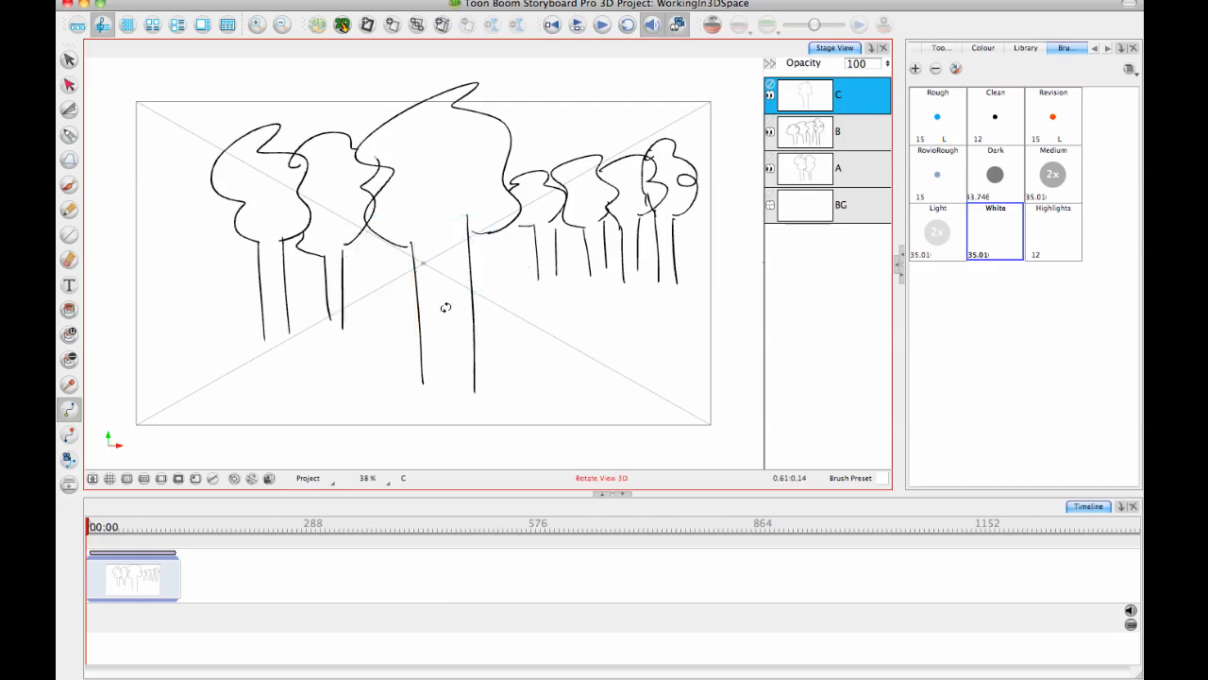
mouse_move(444, 308)
mouse_down()
mouse_move(484, 356)
mouse_move(453, 313)
mouse_move(496, 305)
mouse_move(493, 292)
mouse_move(437, 309)
mouse_move(535, 401)
mouse_move(520, 386)
mouse_up()
key(super+alt)
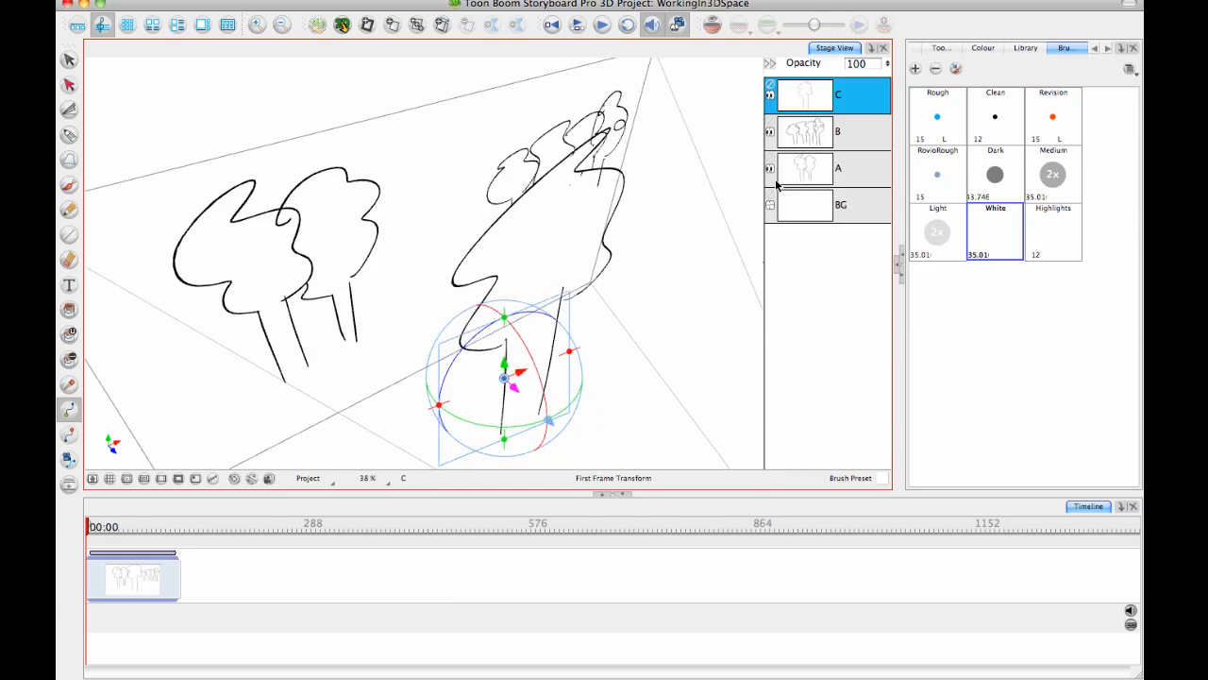
Push the row of small trees on layer B back in depth behind the layer A trees.
click(839, 134)
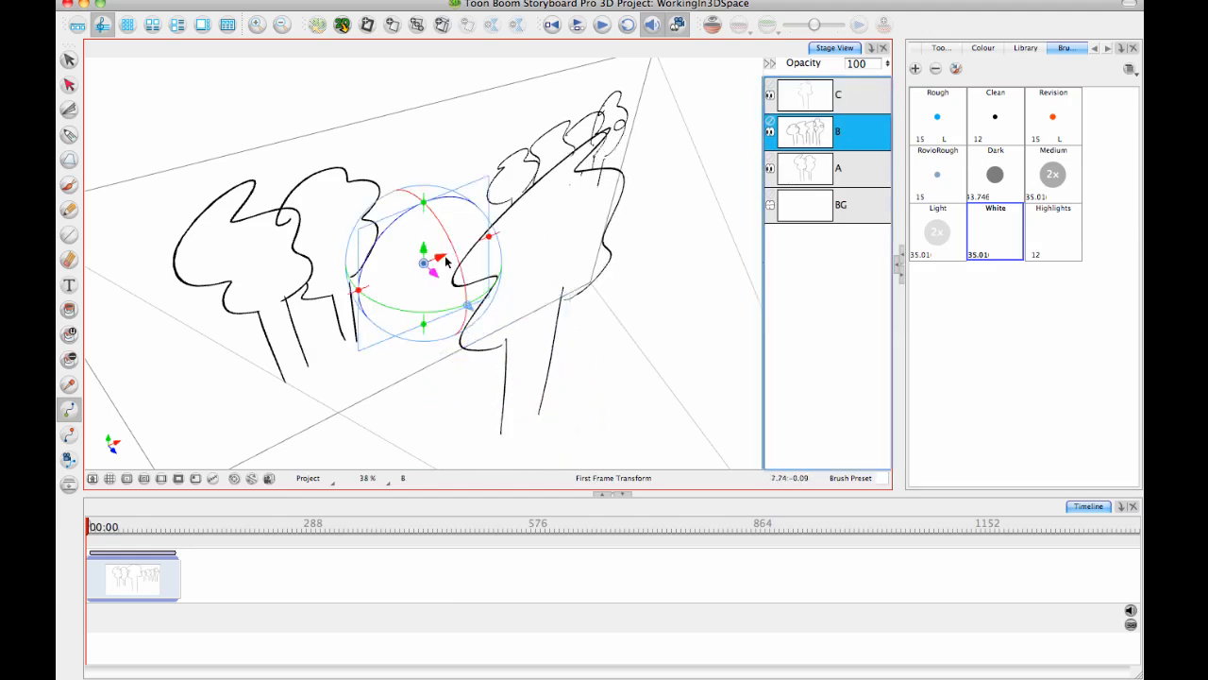
mouse_move(432, 272)
mouse_down()
mouse_move(374, 243)
mouse_move(339, 181)
mouse_up()
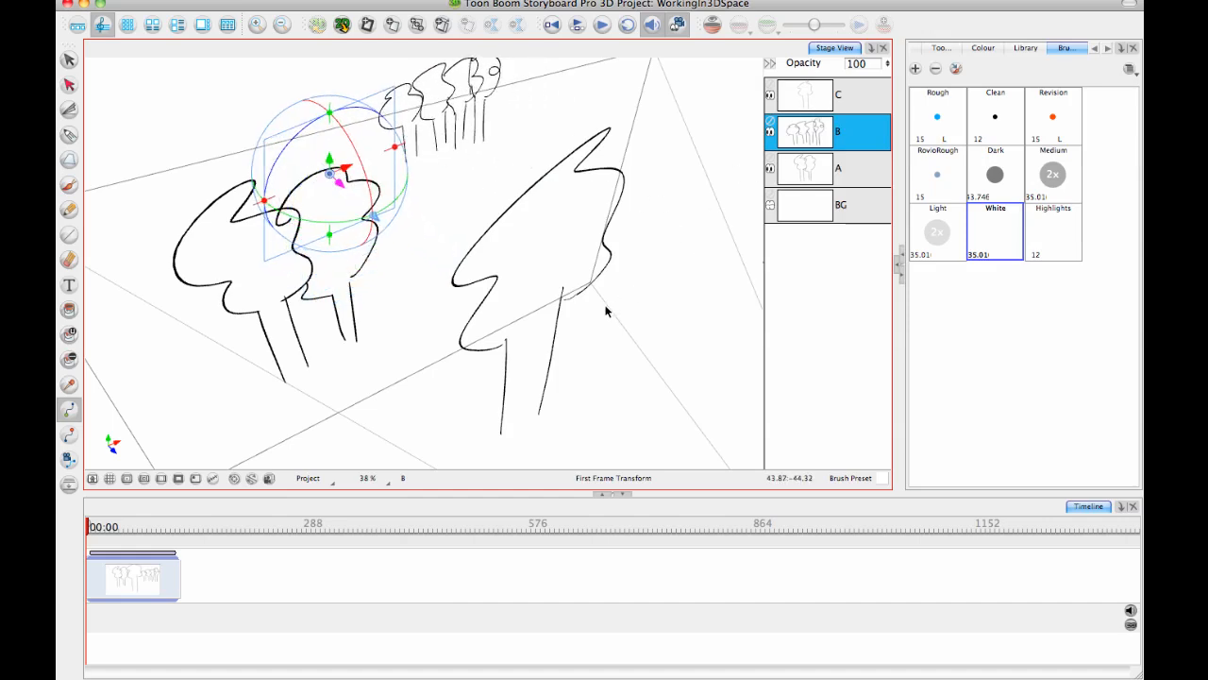
drag(606, 310, 622, 245)
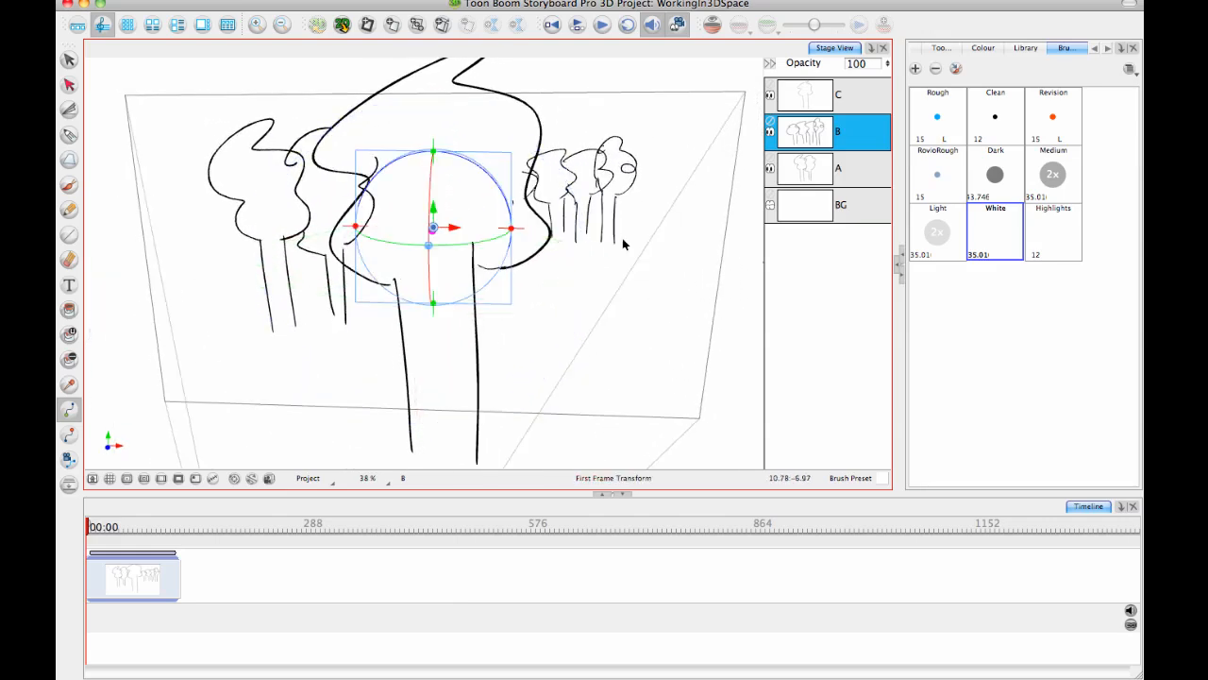
Brush white inside the left side of the large tree's crown on layer C to mask the tree line showing through.
click(855, 97)
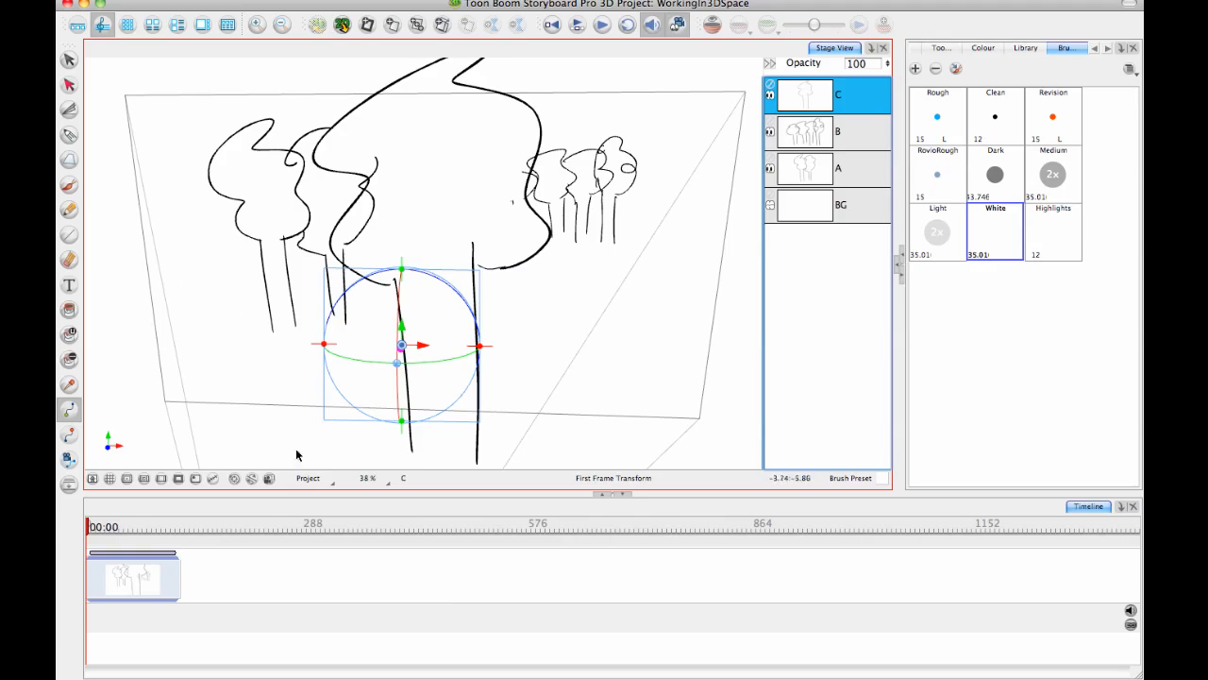
drag(559, 242, 614, 256)
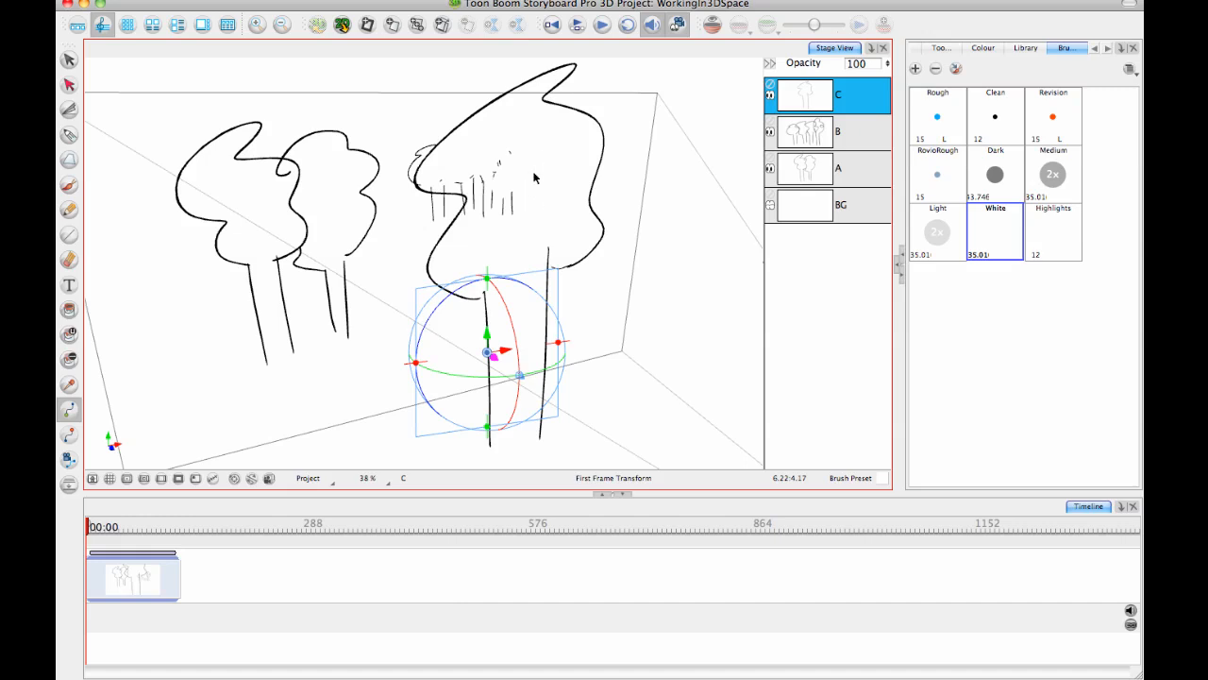
click(69, 184)
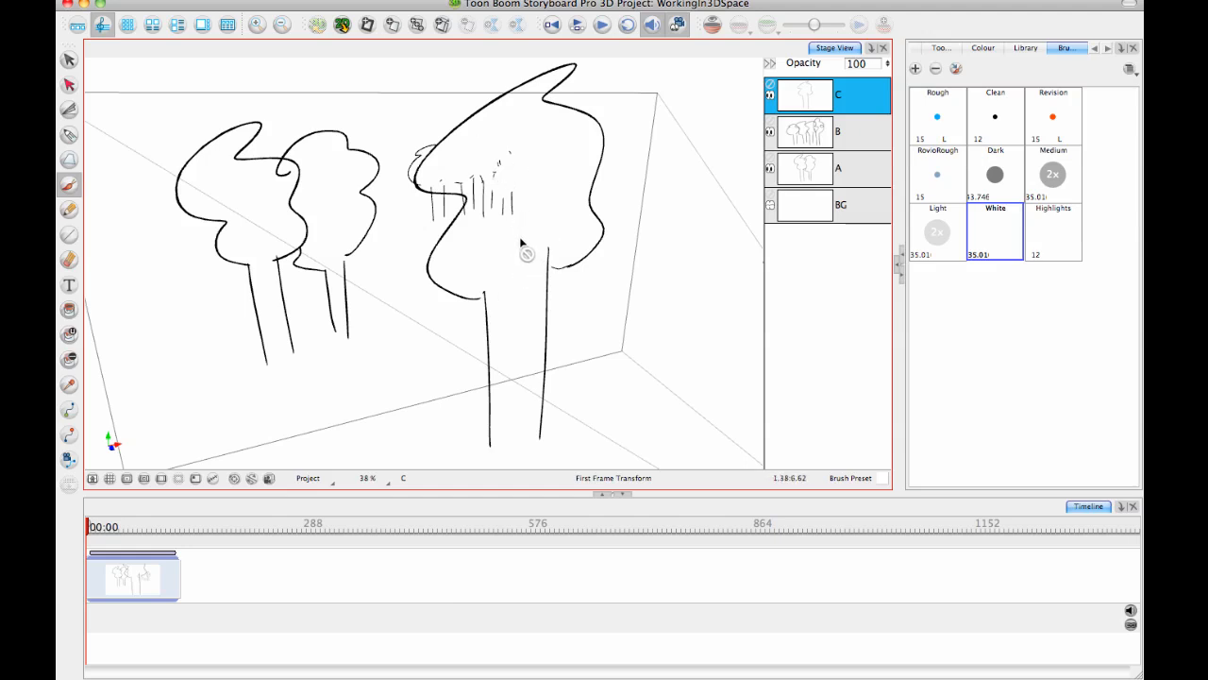
mouse_move(530, 280)
mouse_down()
mouse_move(553, 296)
mouse_move(588, 290)
mouse_move(607, 200)
mouse_up()
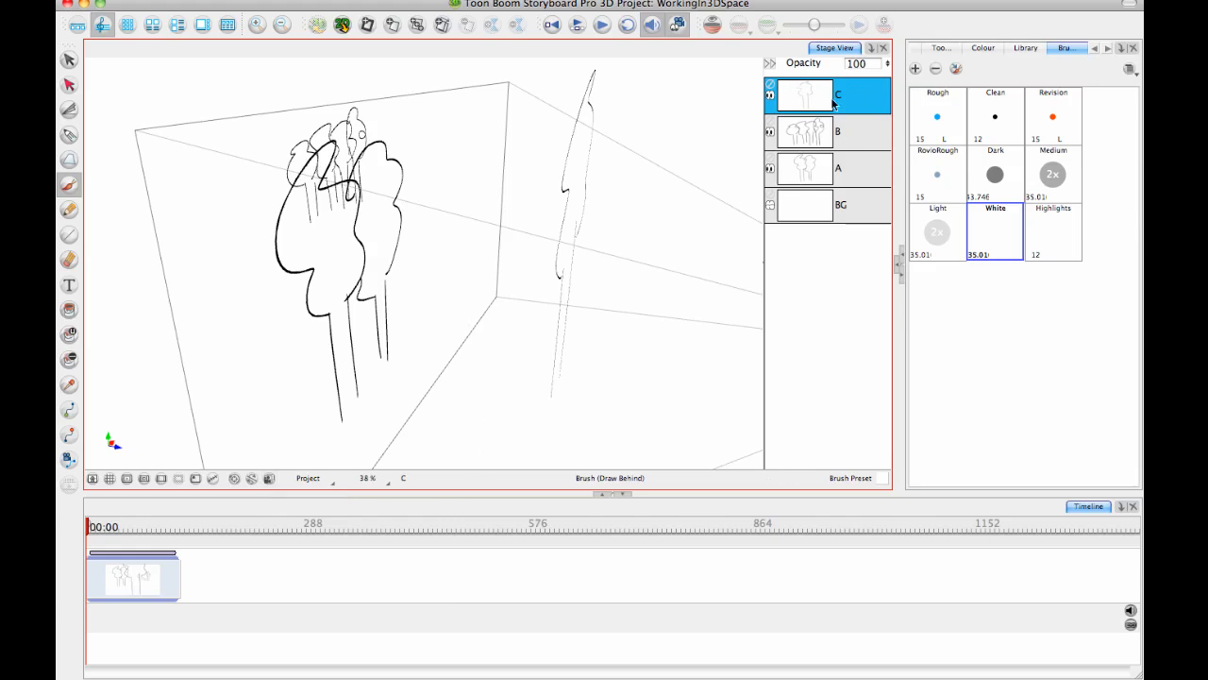
click(269, 478)
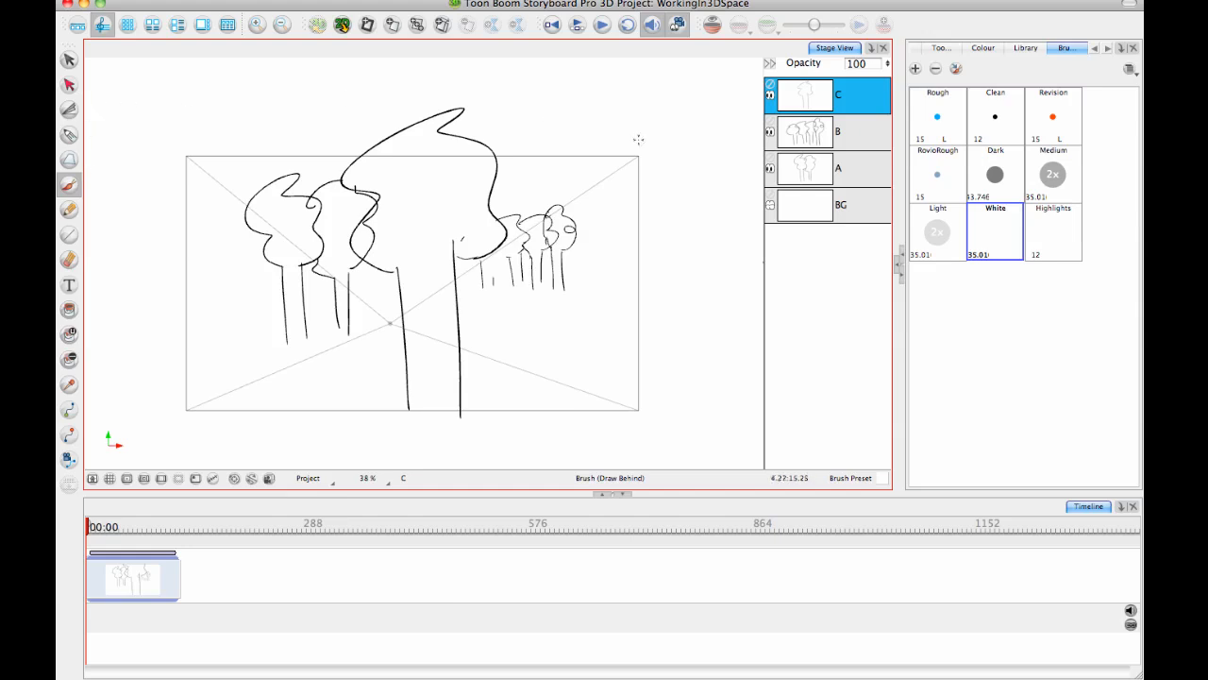
click(985, 221)
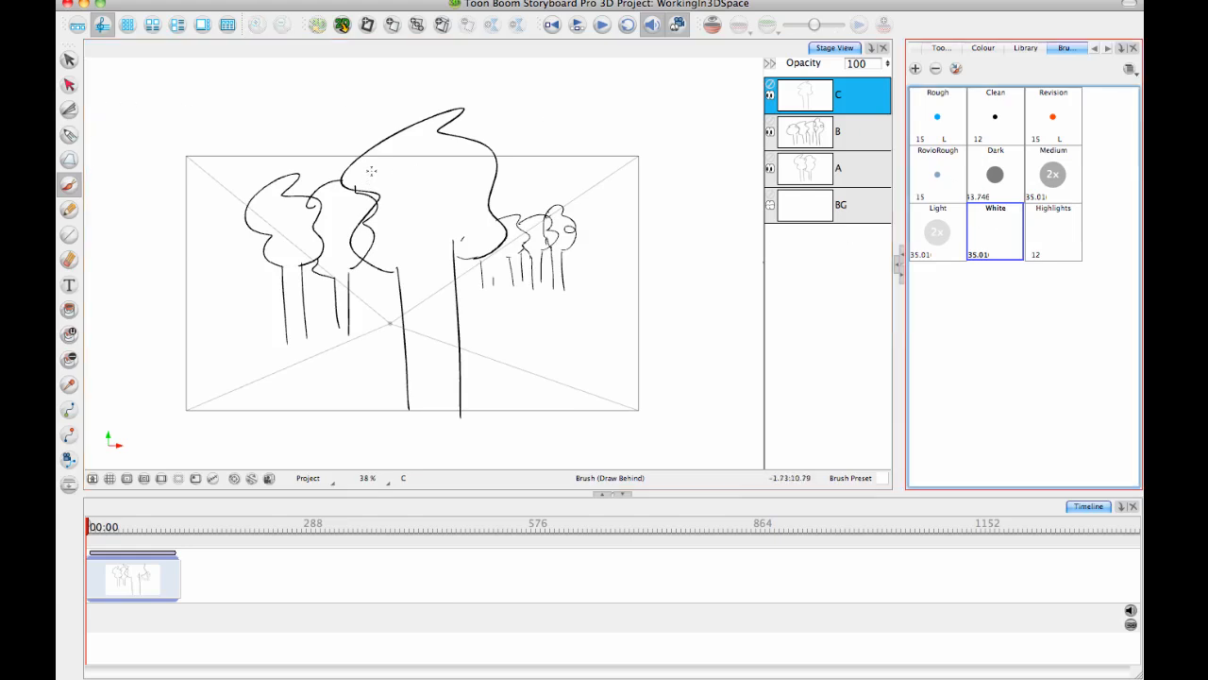
mouse_move(371, 171)
mouse_down()
mouse_move(355, 178)
mouse_move(375, 185)
mouse_up()
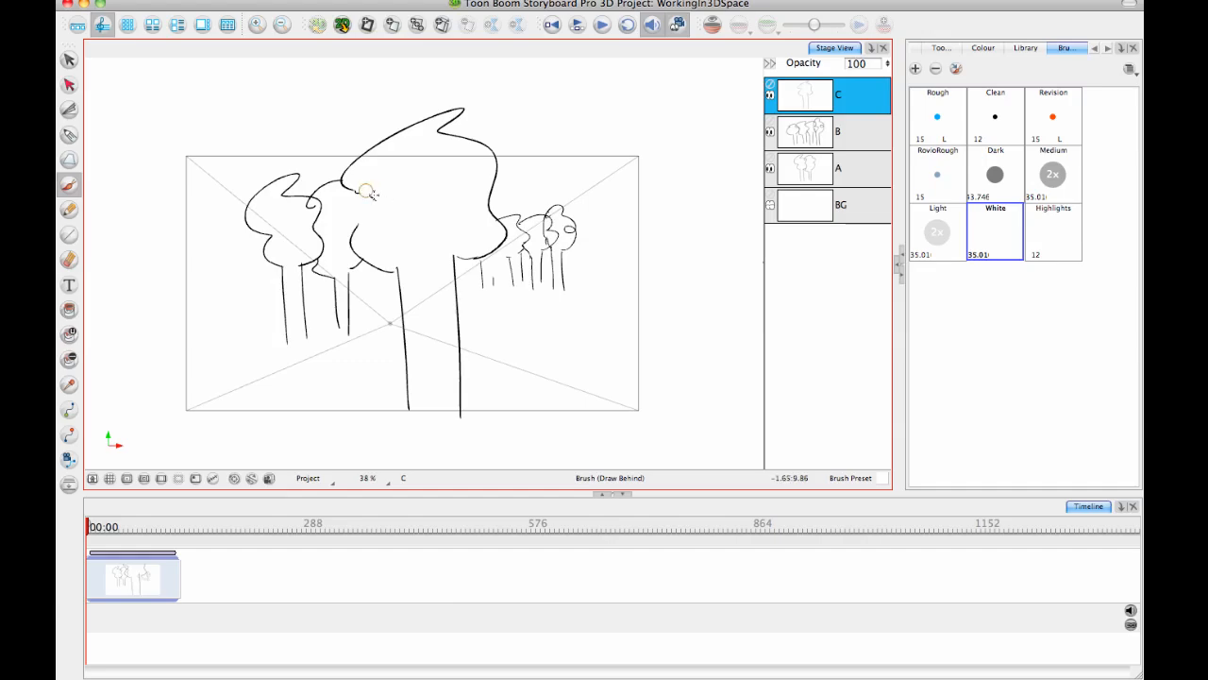
Examine the depth arrangement and masking of the trees from several 3D angles and from the reset front view.
key(super+shift)
mouse_move(505, 322)
mouse_down()
mouse_move(504, 292)
mouse_move(473, 351)
mouse_move(535, 360)
mouse_move(440, 346)
mouse_move(459, 318)
mouse_move(539, 318)
mouse_move(515, 321)
mouse_up()
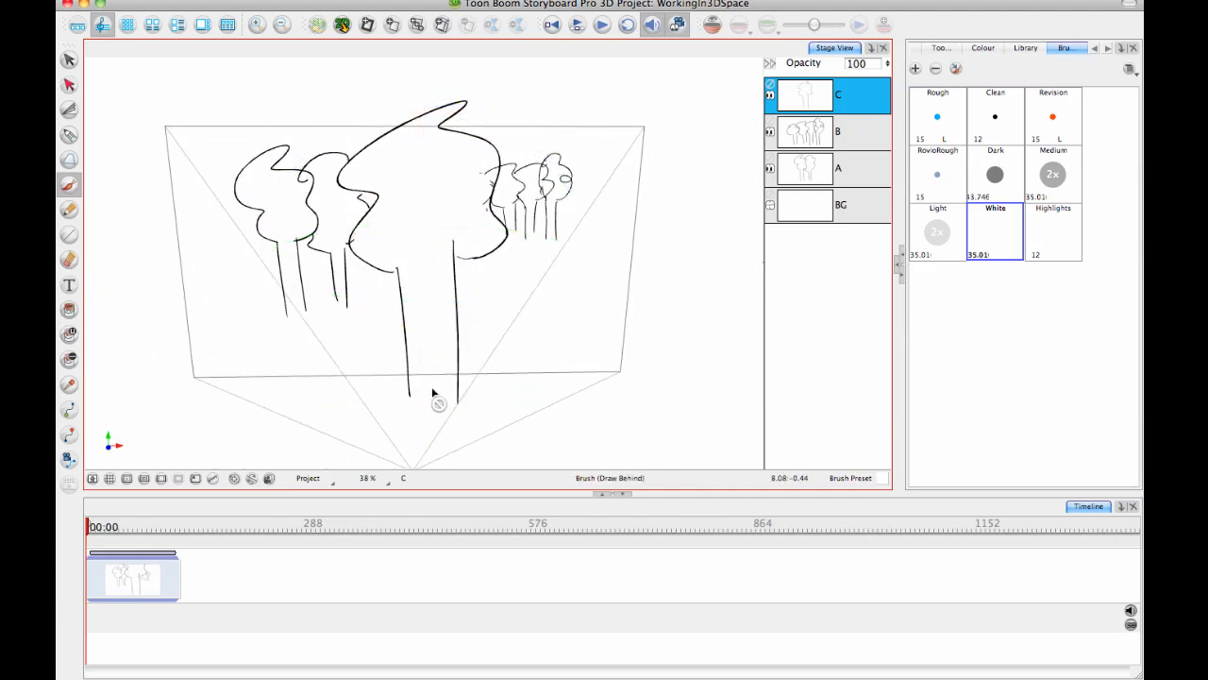
click(269, 479)
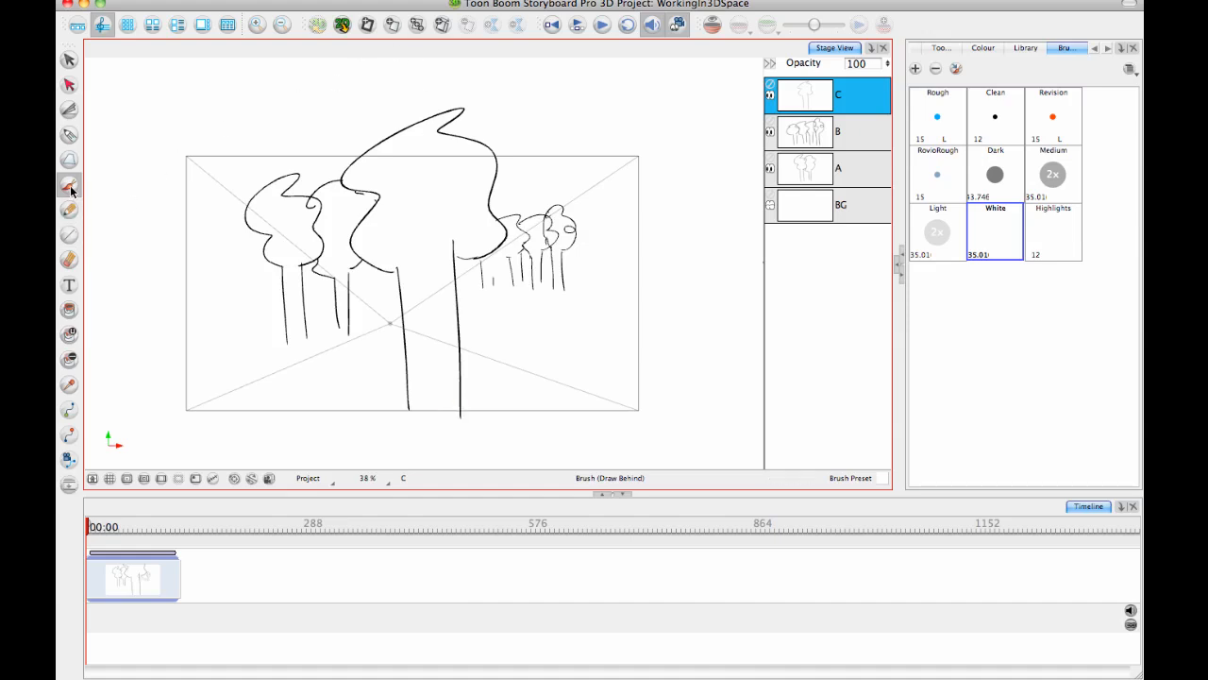
click(69, 333)
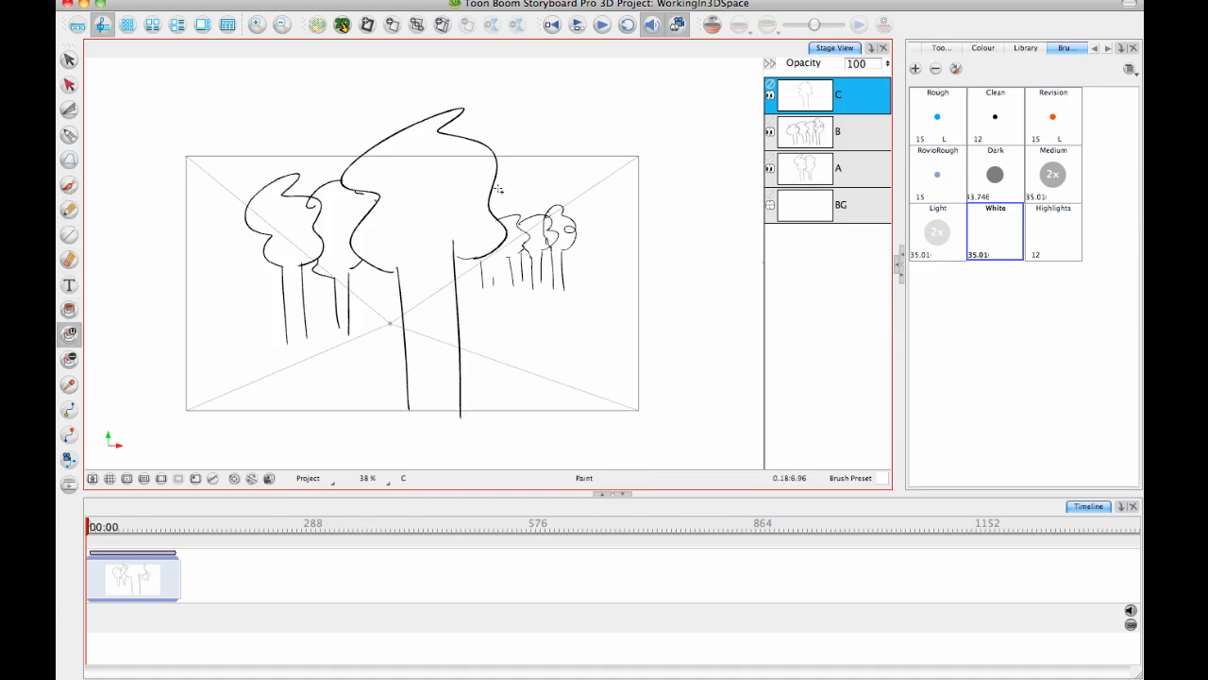
click(939, 48)
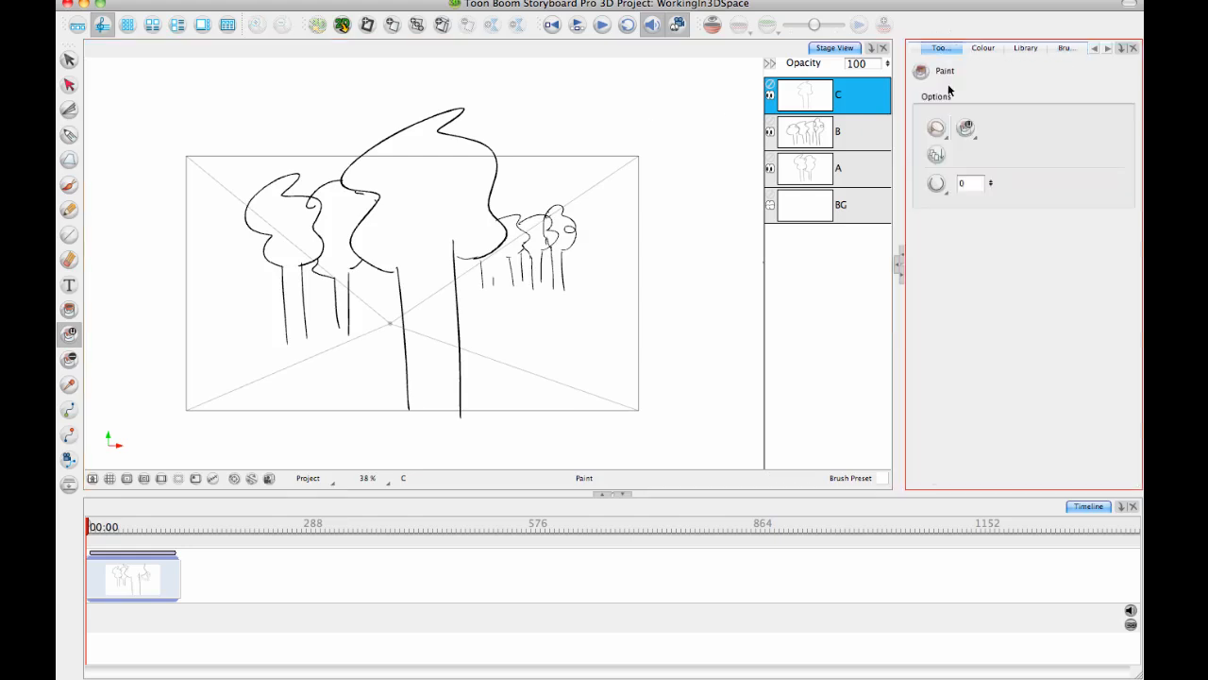
mouse_move(567, 83)
mouse_down()
mouse_move(330, 405)
mouse_move(703, 228)
mouse_move(403, 119)
mouse_move(433, 119)
mouse_up()
drag(540, 251, 482, 236)
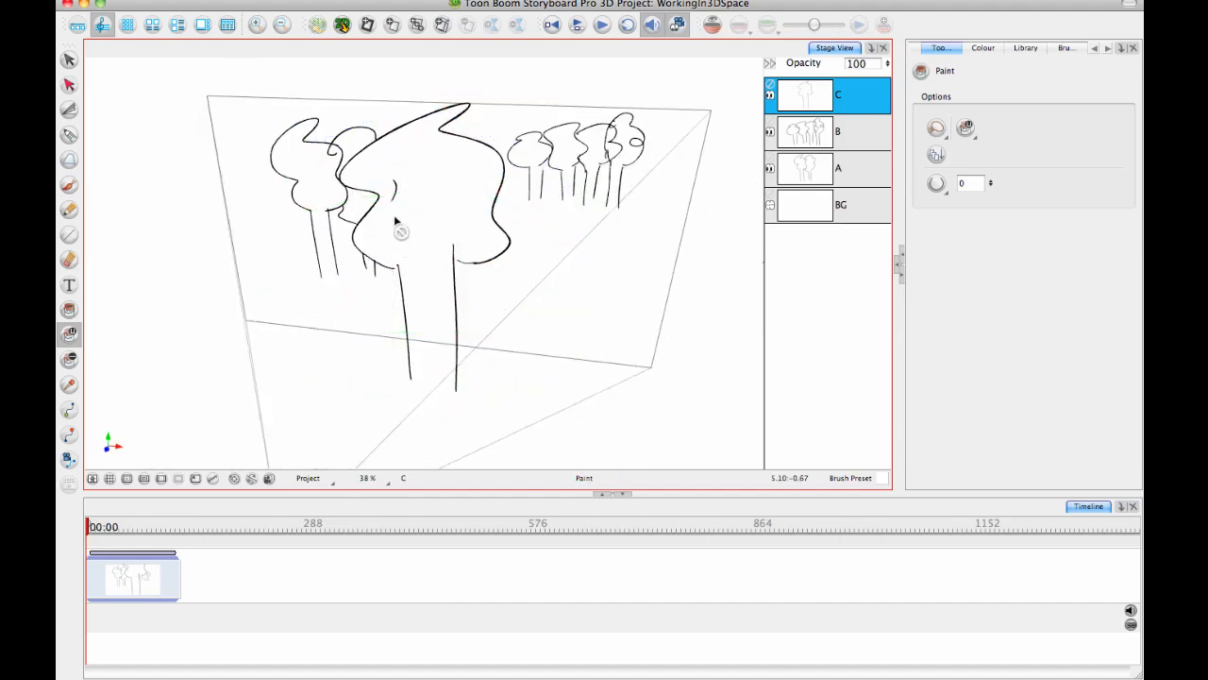
click(267, 479)
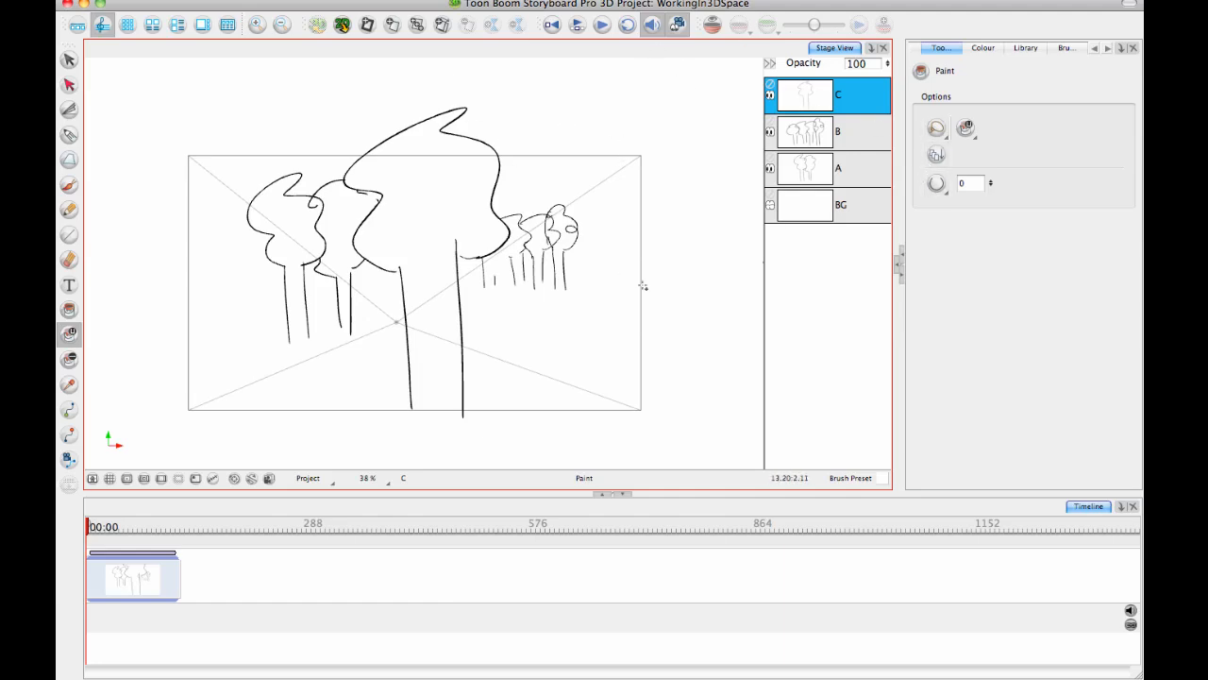
mouse_move(511, 282)
mouse_down()
mouse_move(510, 331)
mouse_move(560, 359)
mouse_move(469, 372)
mouse_move(404, 349)
mouse_move(510, 358)
mouse_move(421, 348)
mouse_move(516, 352)
mouse_move(510, 327)
mouse_move(277, 343)
mouse_up()
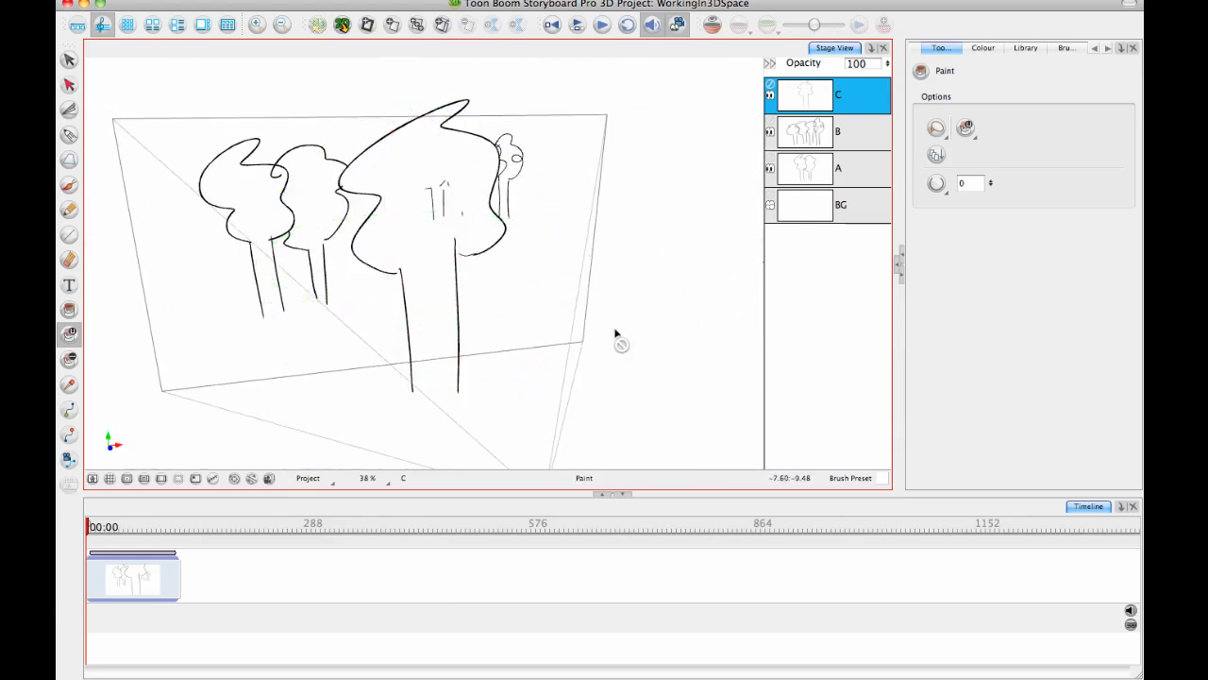
mouse_move(565, 235)
mouse_down()
mouse_move(440, 237)
mouse_move(431, 248)
mouse_move(504, 267)
mouse_move(625, 195)
mouse_up()
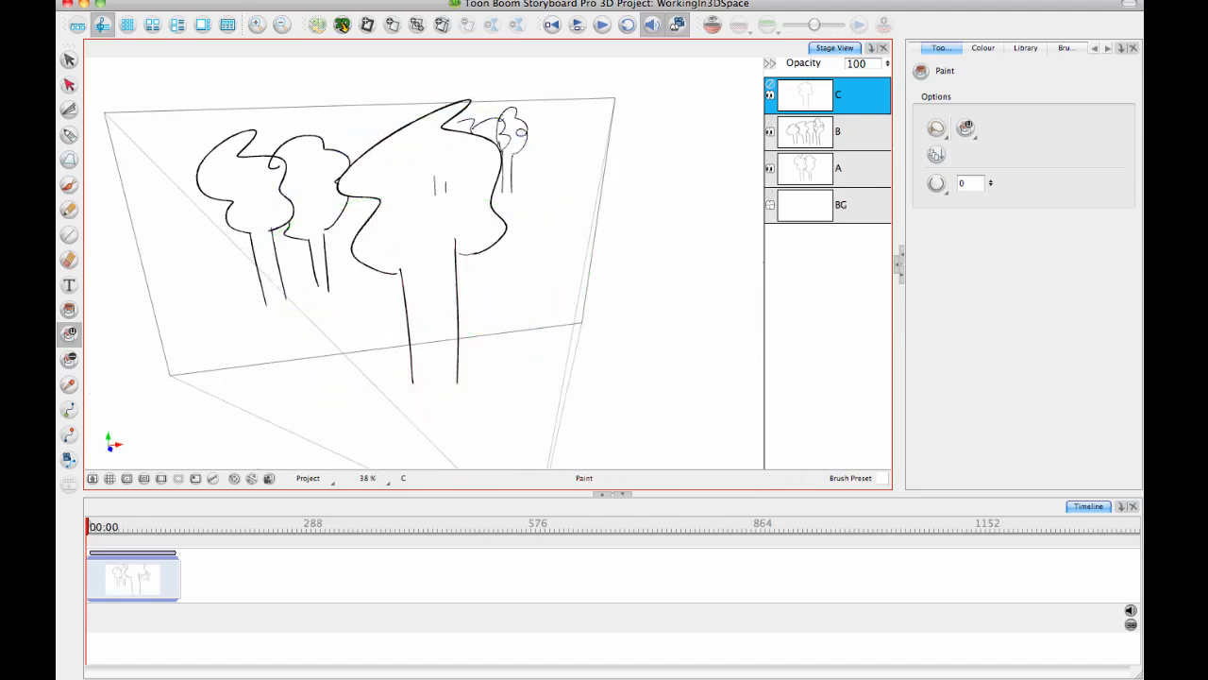
click(896, 261)
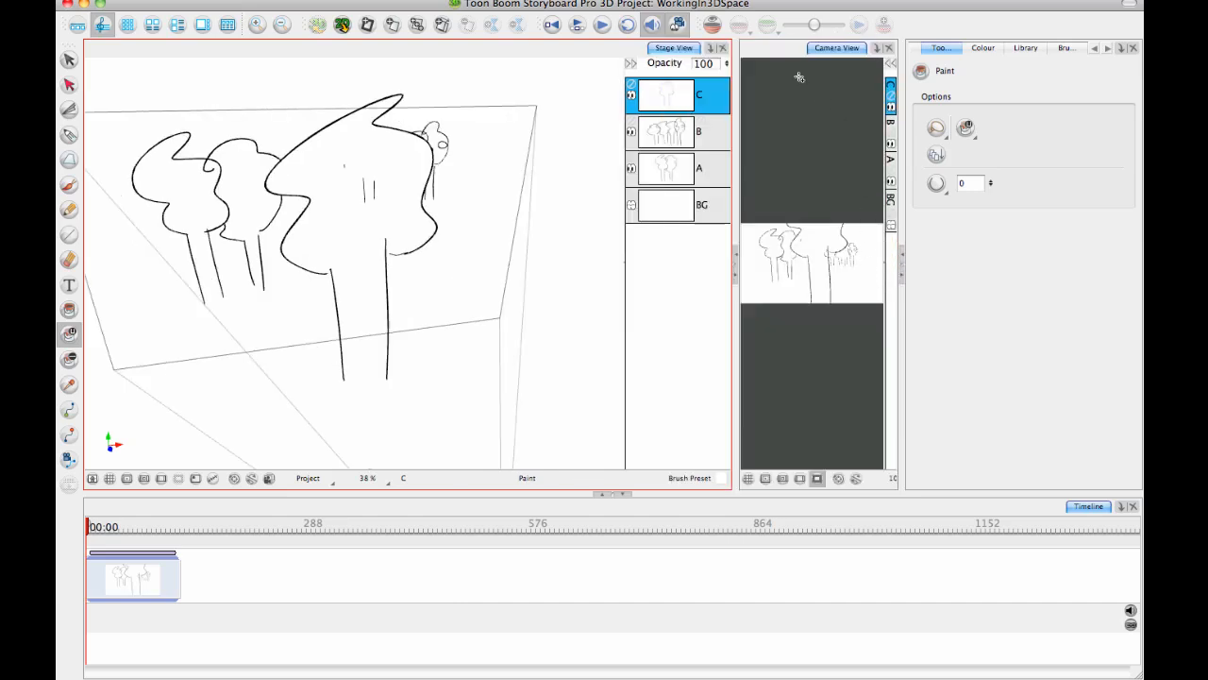
click(890, 49)
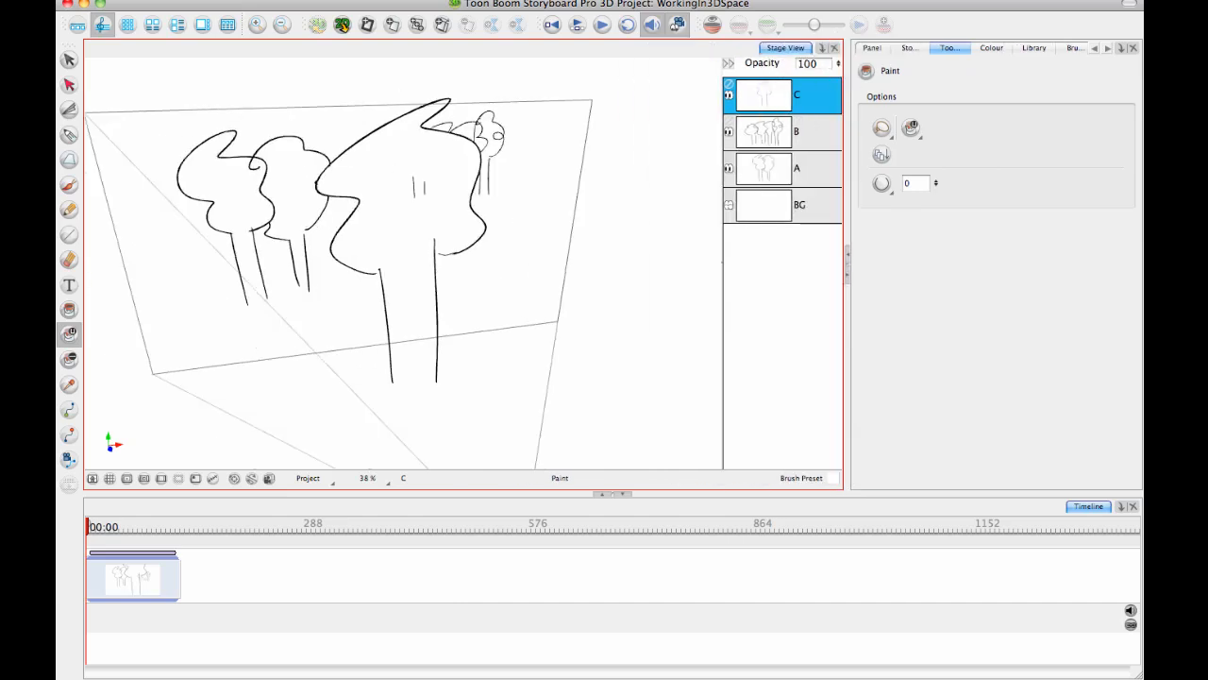
click(823, 49)
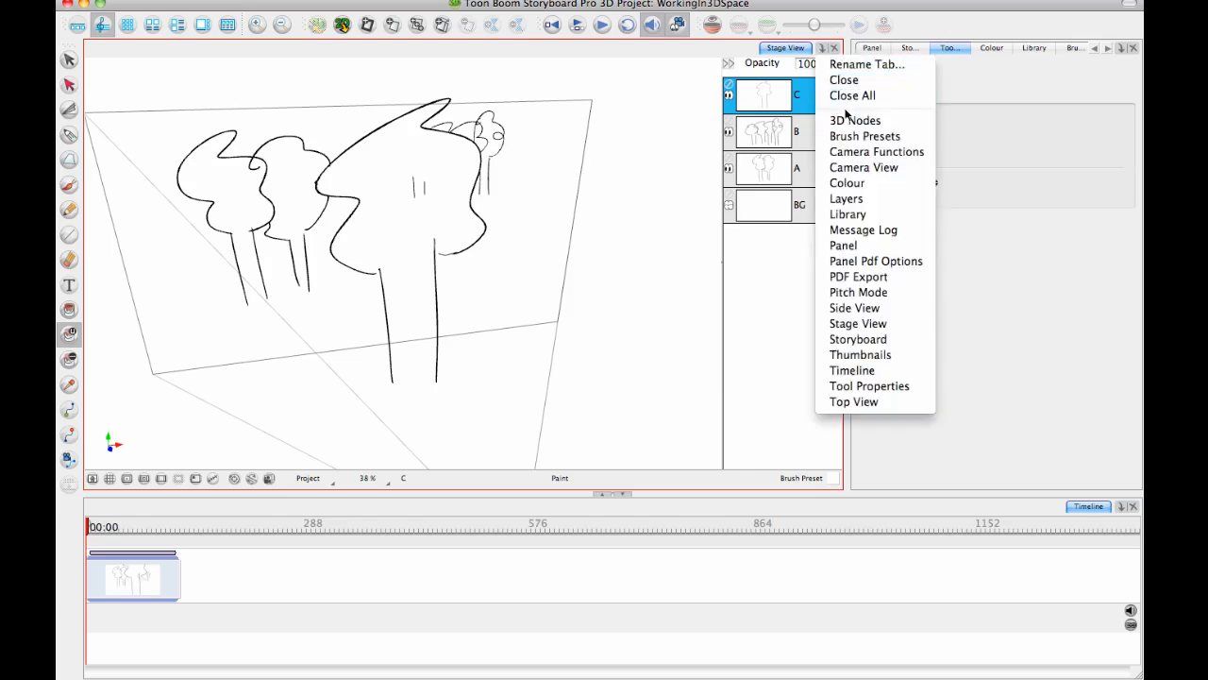
click(864, 168)
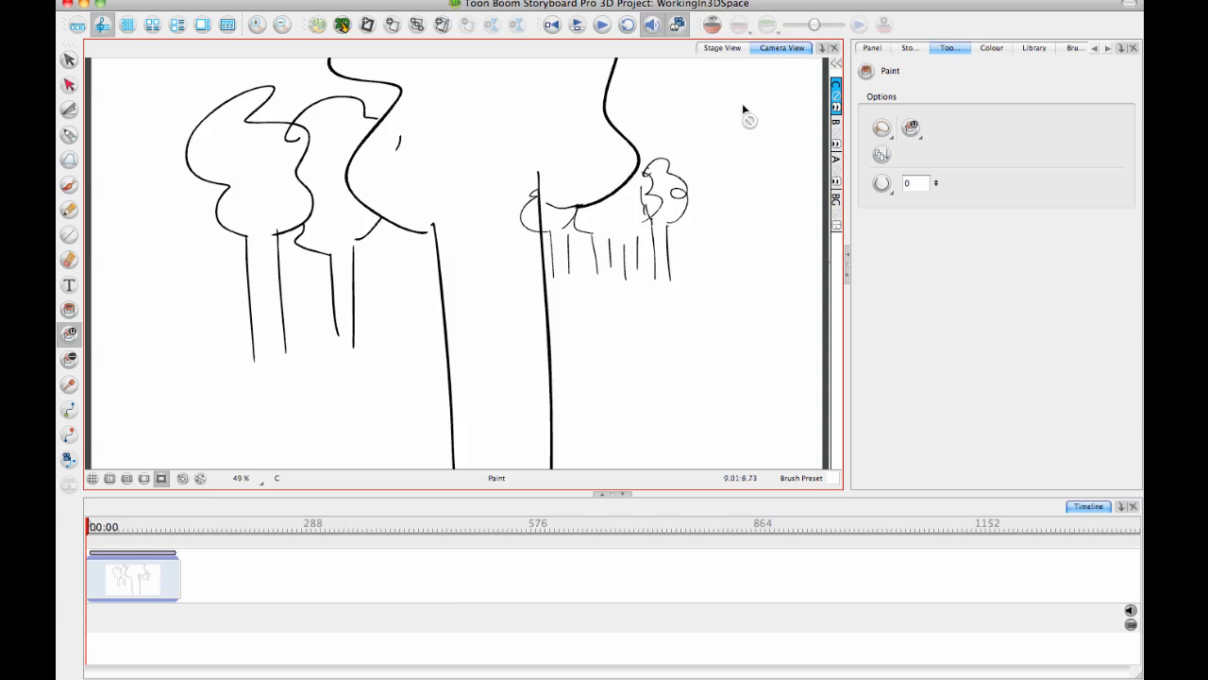
drag(783, 57, 828, 151)
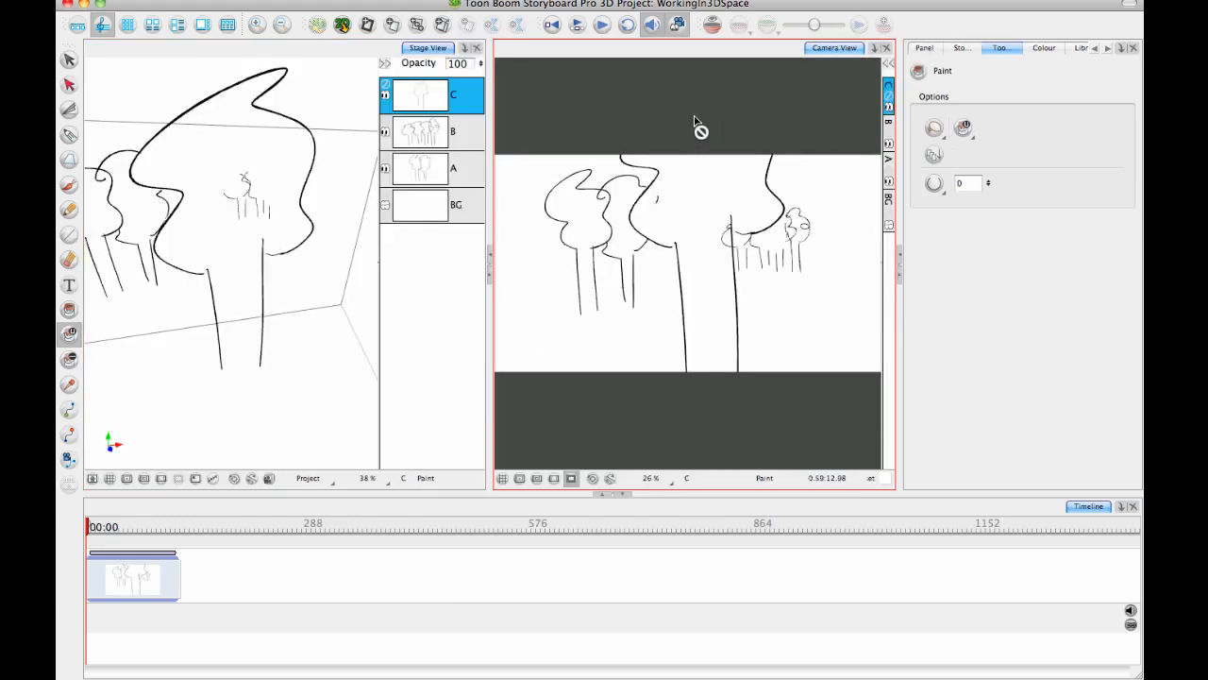
click(885, 54)
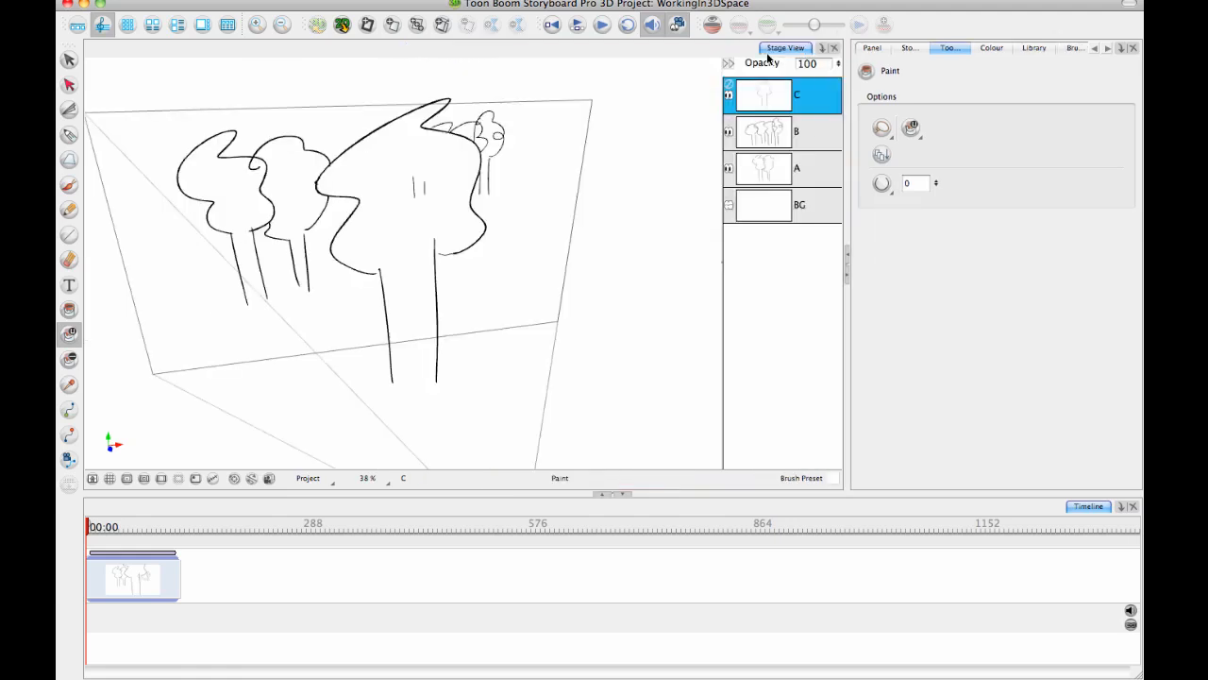
Add a Camera View and dock it beside the Stage View, with the camera frame centred and the area outside it masked.
click(824, 48)
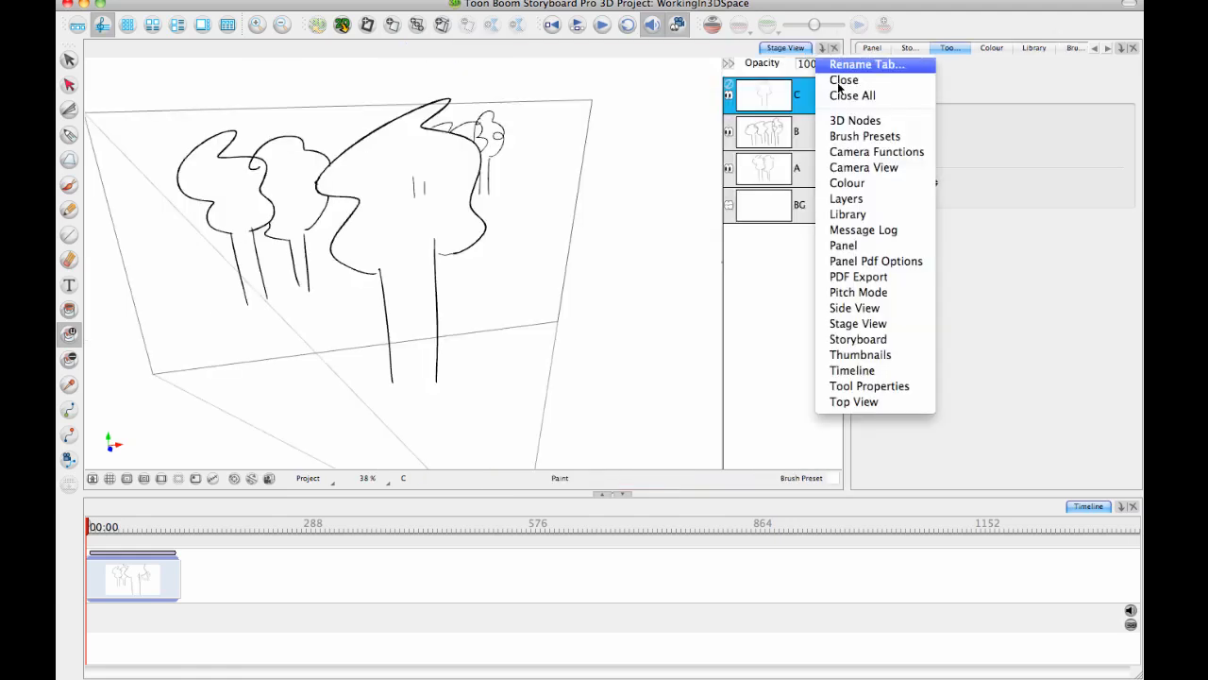
click(873, 164)
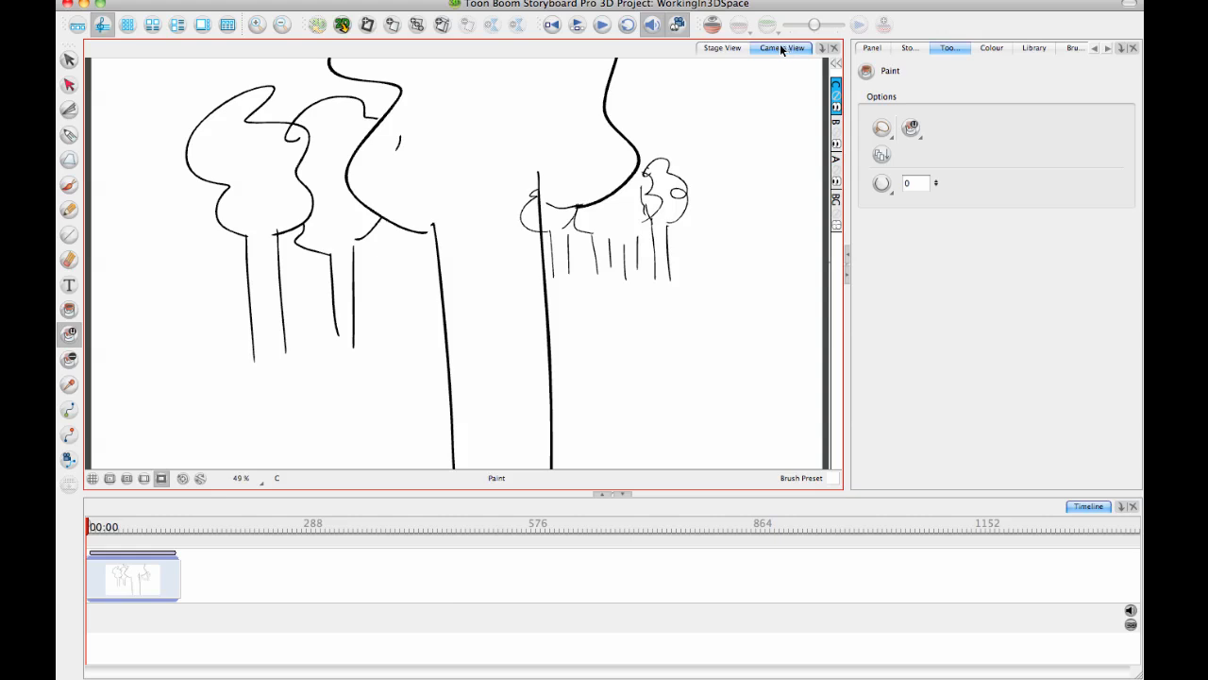
drag(781, 46, 845, 316)
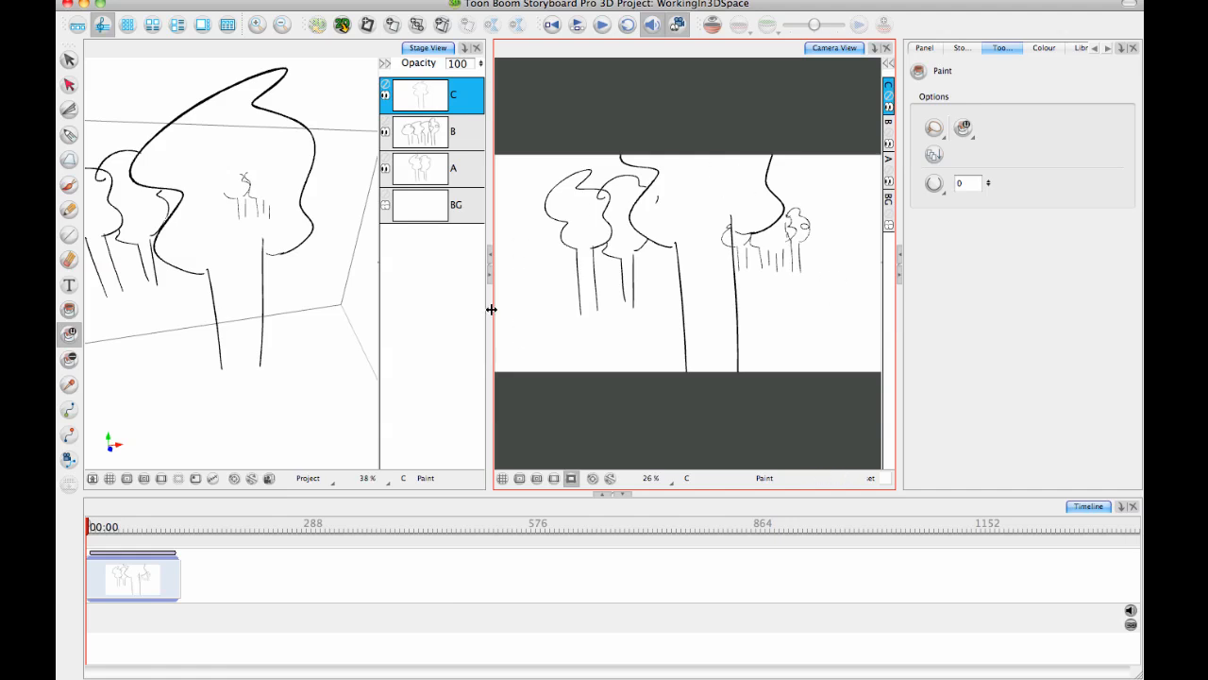
click(573, 479)
click(575, 479)
mouse_move(633, 289)
mouse_down()
mouse_move(663, 294)
mouse_move(630, 301)
mouse_up()
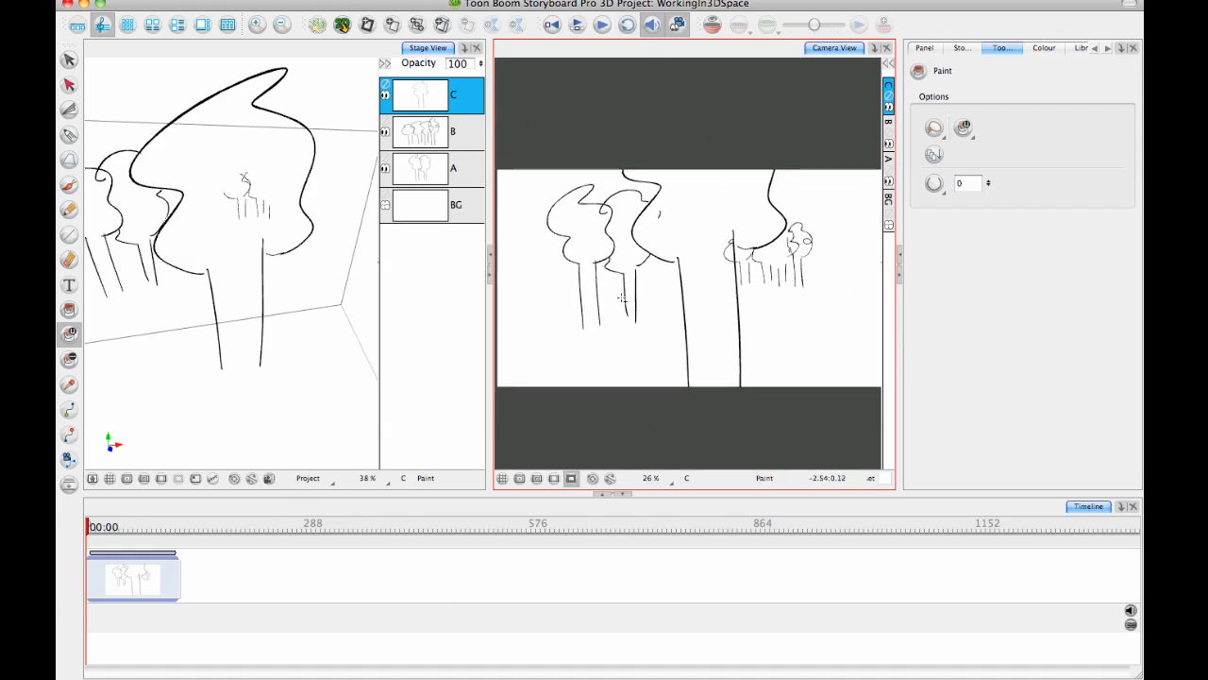
Add camera keyframes at the first and last frames of the panel with the Camera tool.
mouse_move(89, 529)
mouse_down()
mouse_move(162, 529)
mouse_move(92, 529)
mouse_up()
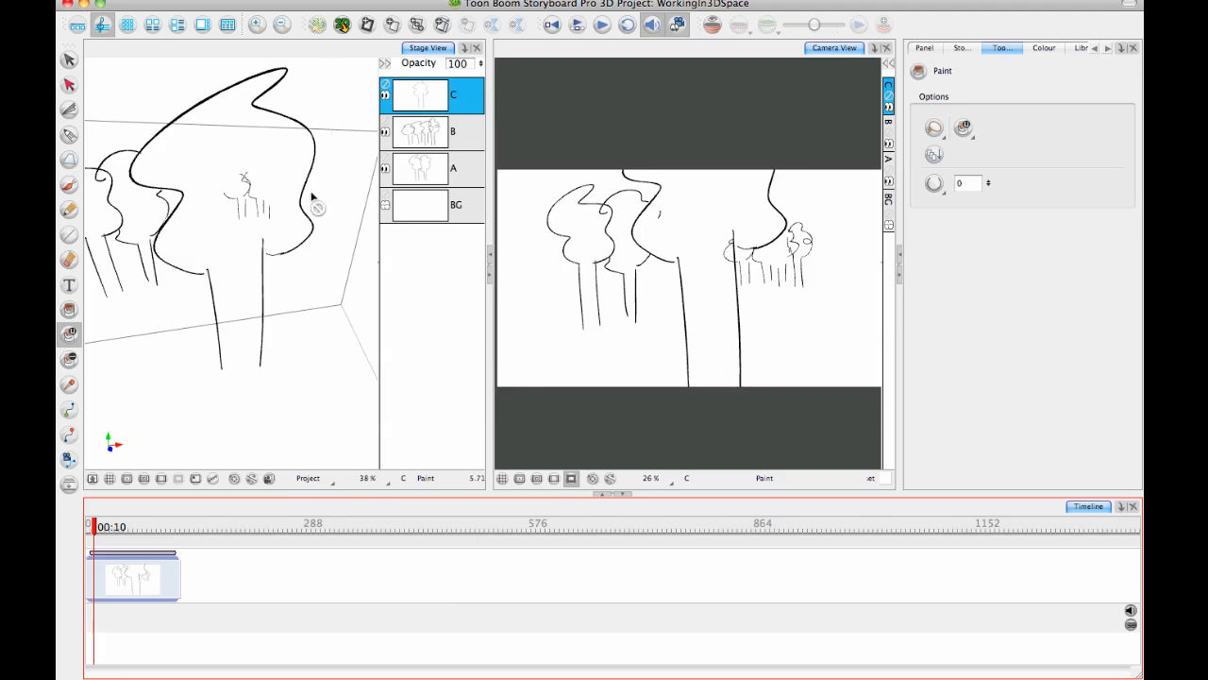
click(68, 459)
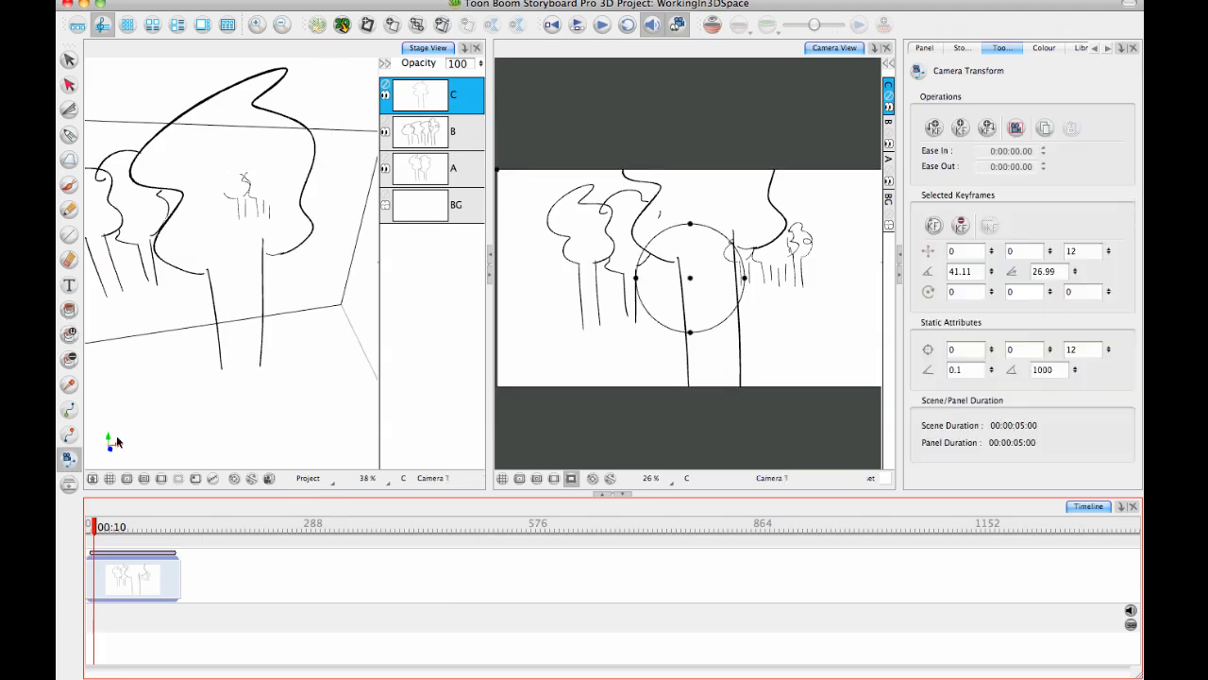
click(936, 130)
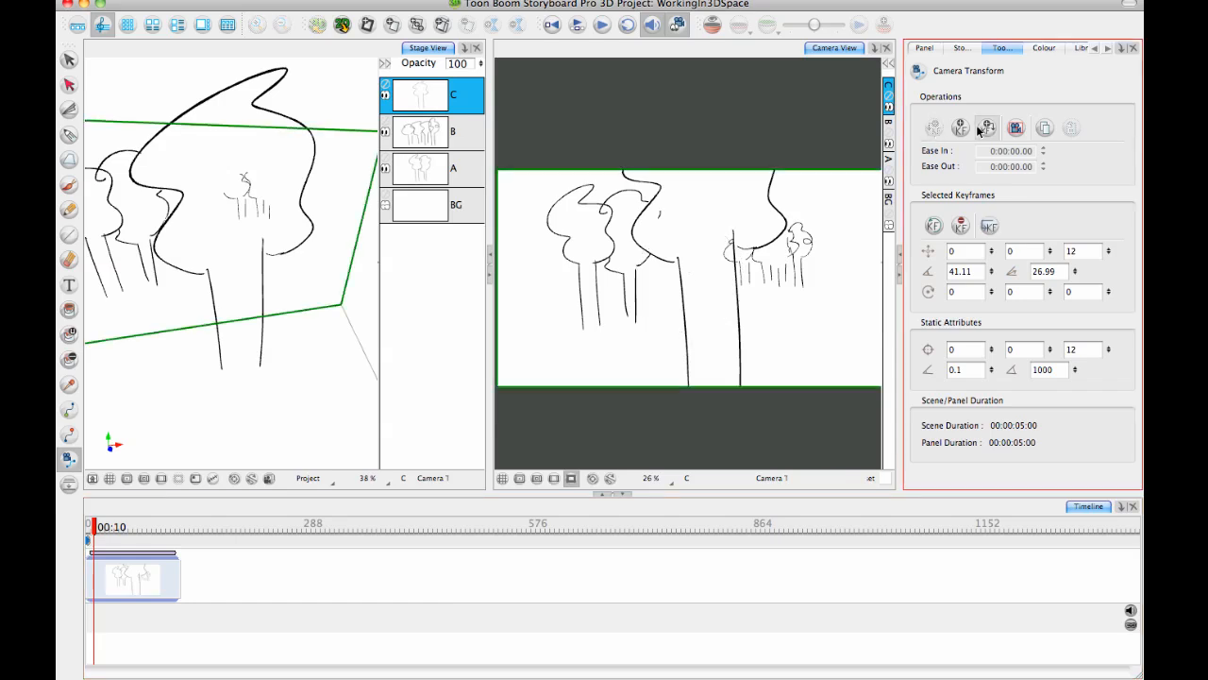
Move the last camera keyframe to about 10.15, -0.72, 14.2 and rotate it about 14.06 degrees to view the trees from an angle.
scroll(217, 318, down, 5)
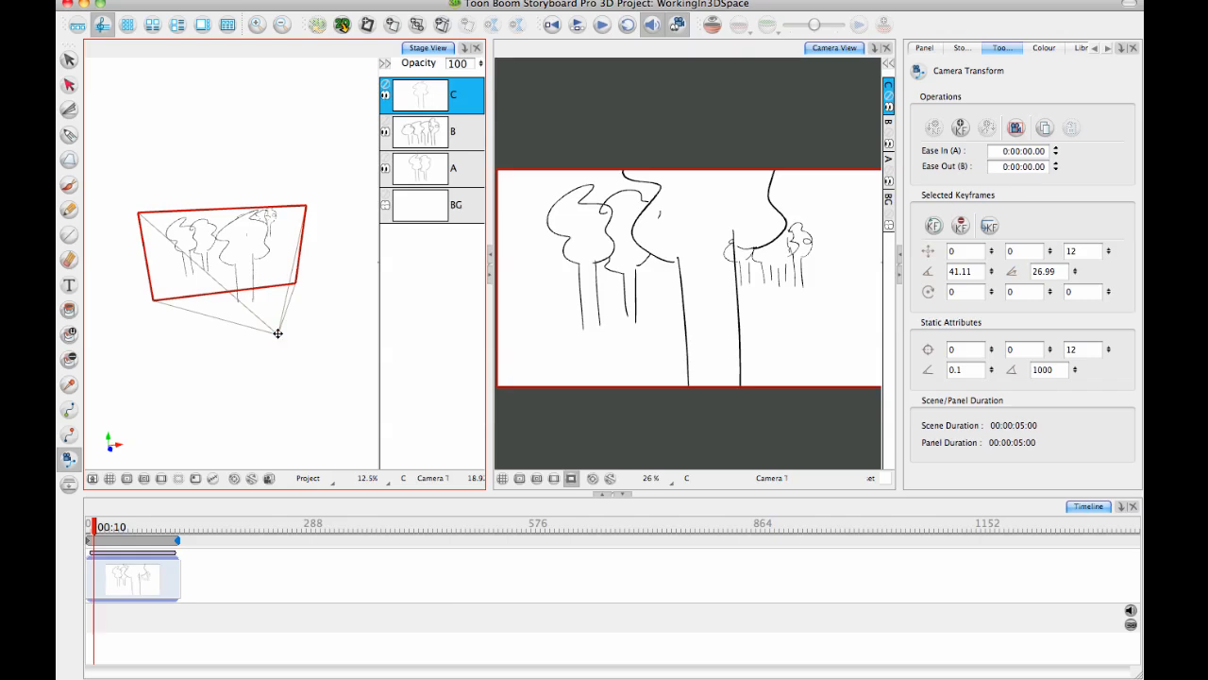
drag(278, 332, 375, 345)
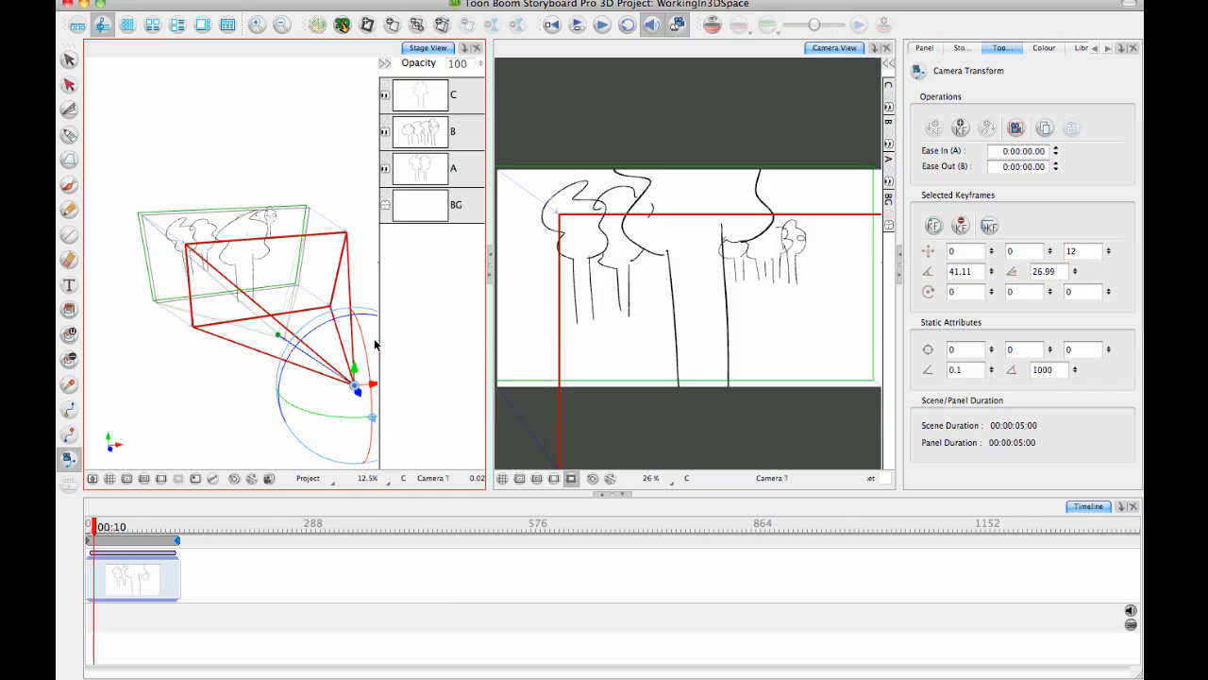
click(988, 225)
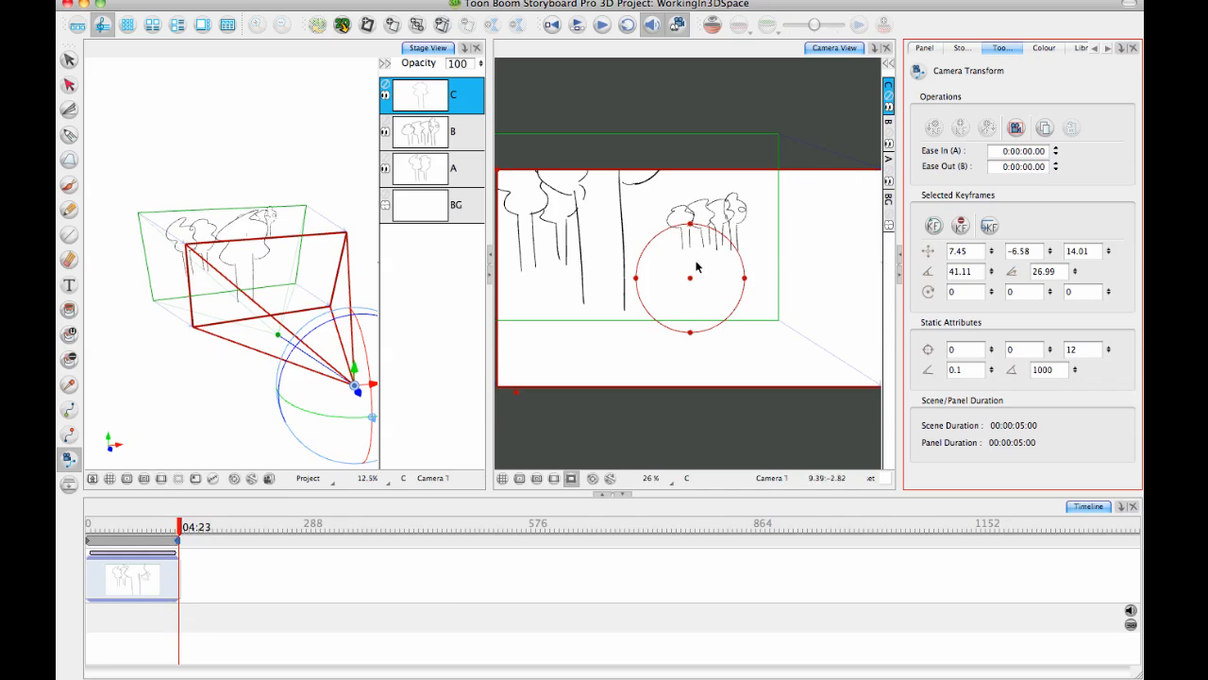
drag(690, 277, 567, 297)
drag(690, 275, 580, 224)
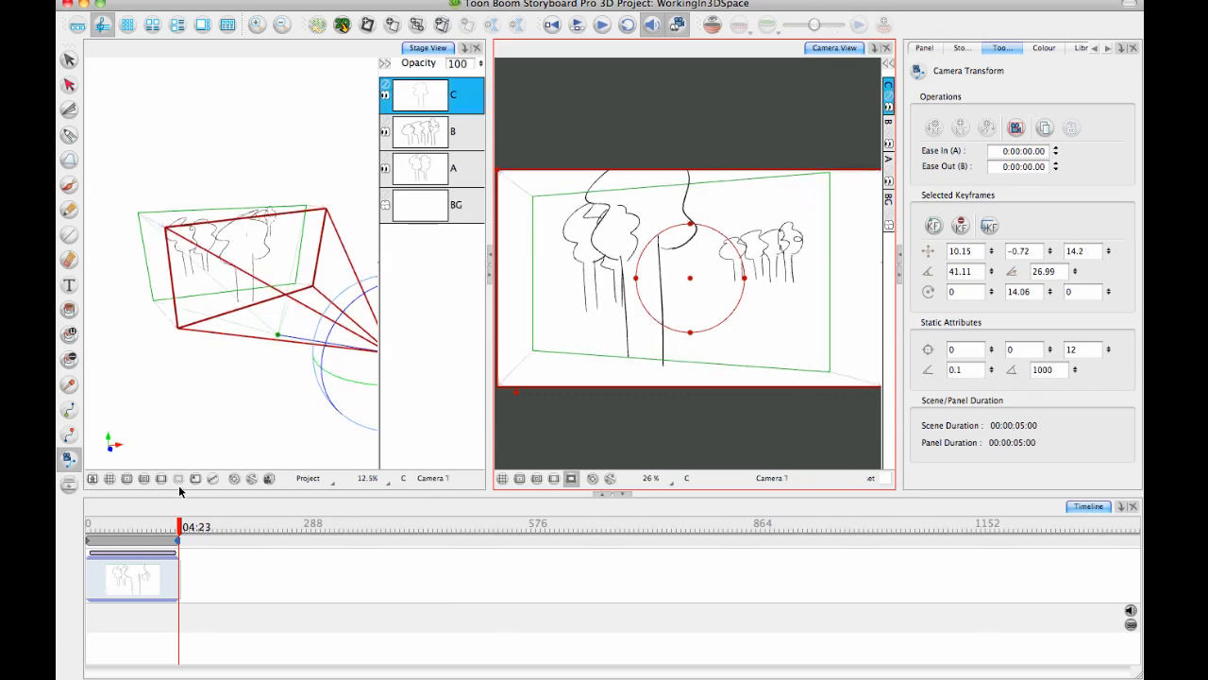
Scrub back to 03:22 to preview the camera move, and select the first camera keyframe.
mouse_move(177, 526)
mouse_down()
mouse_move(110, 538)
mouse_move(176, 531)
mouse_move(159, 526)
mouse_up()
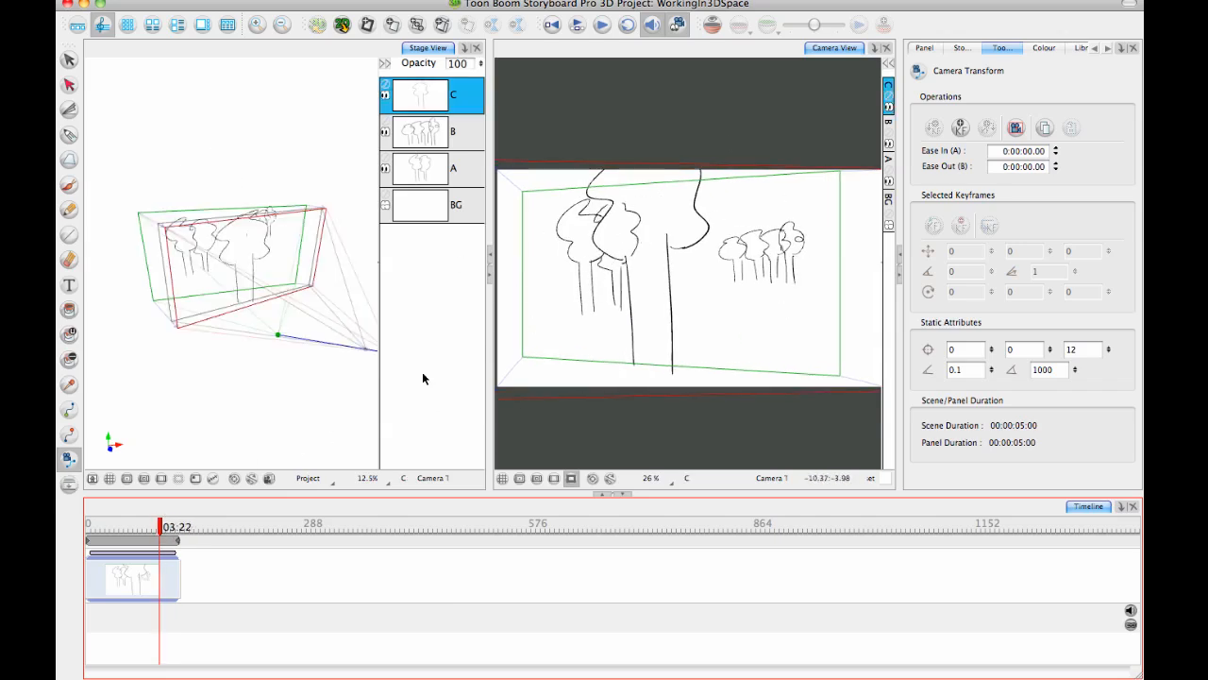
click(142, 252)
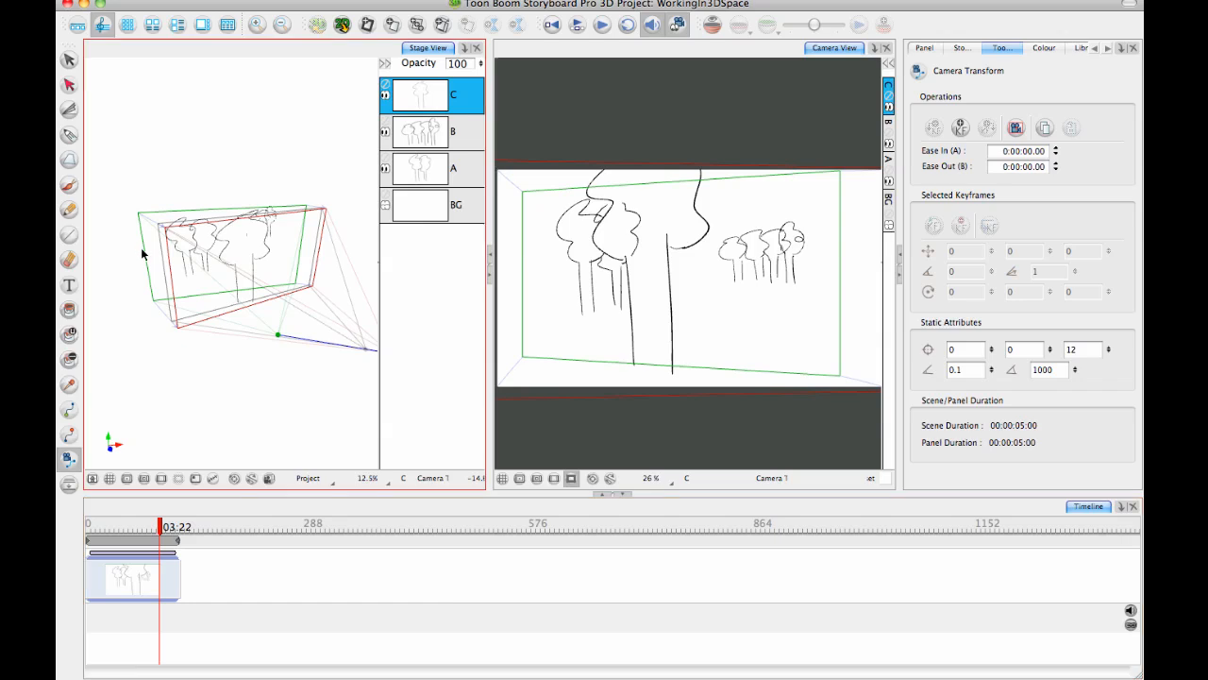
click(143, 250)
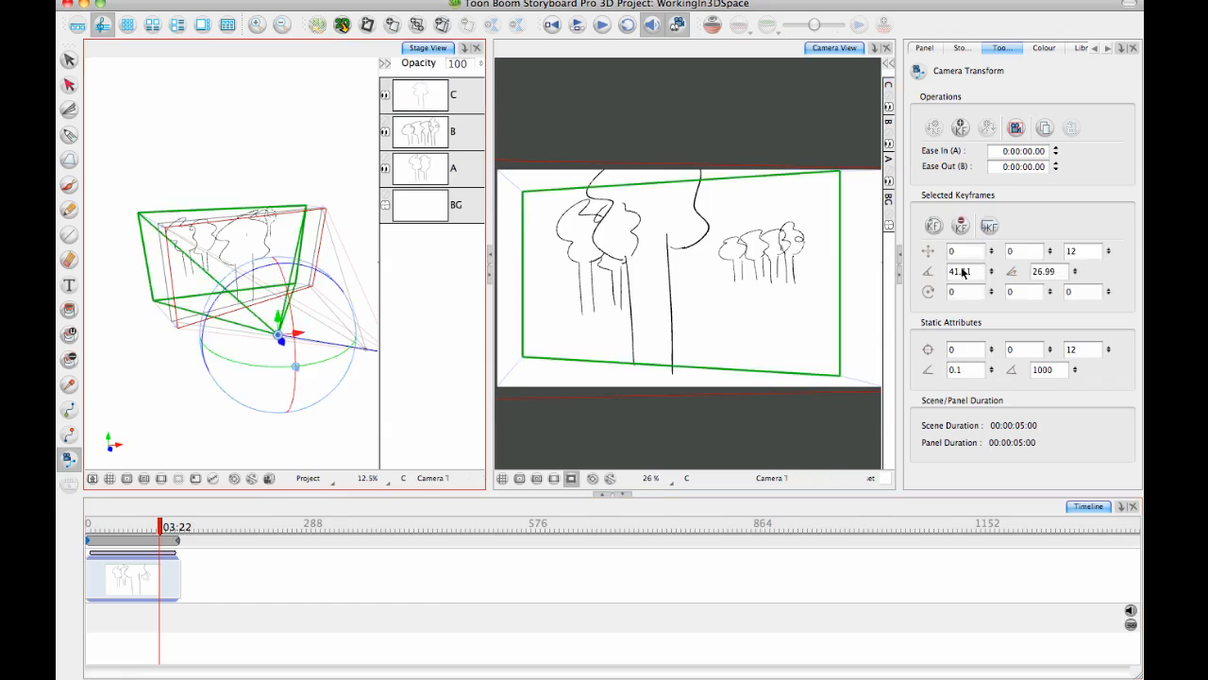
Move the first camera keyframe to about -4.94, -0.67, 16.74 and rotate it about -9.23 degrees horizontally to frame all the trees.
click(989, 225)
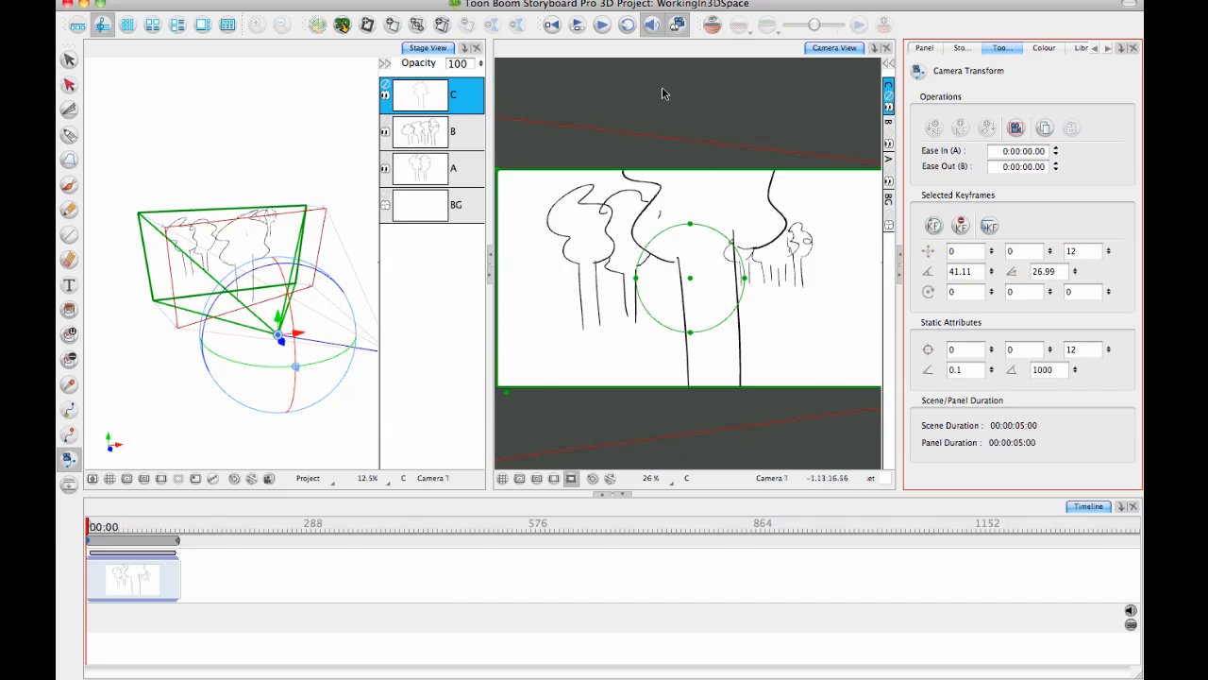
scroll(542, 186, down, 2)
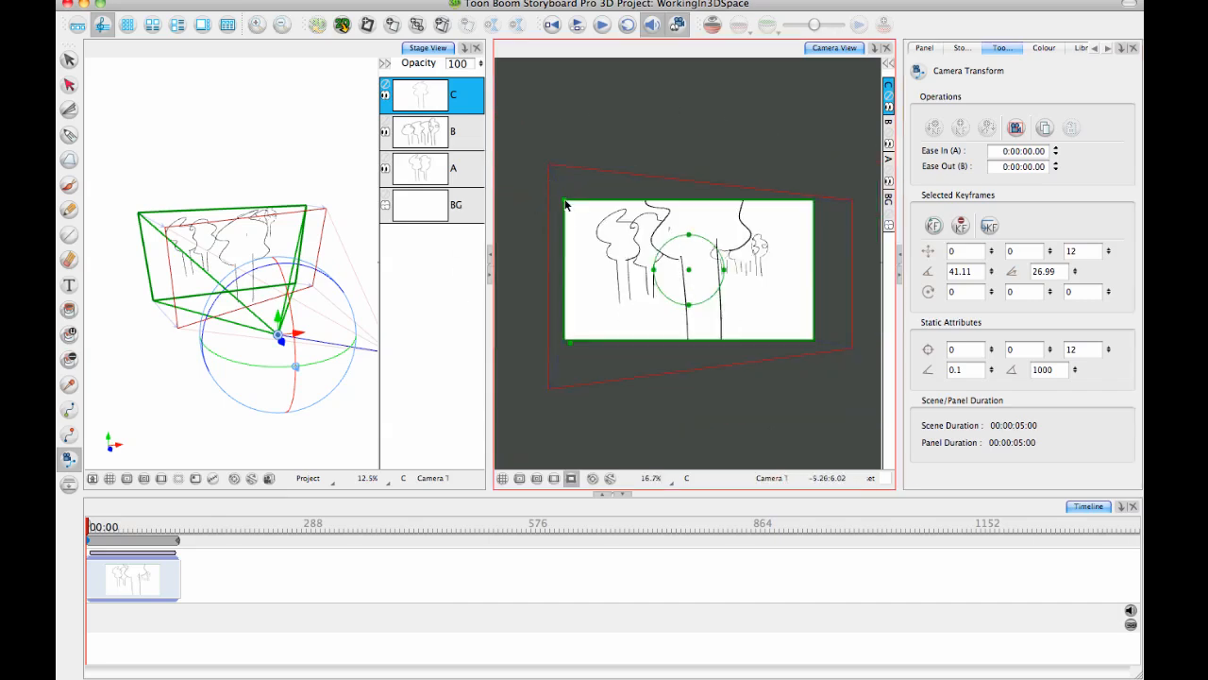
drag(564, 200, 382, 76)
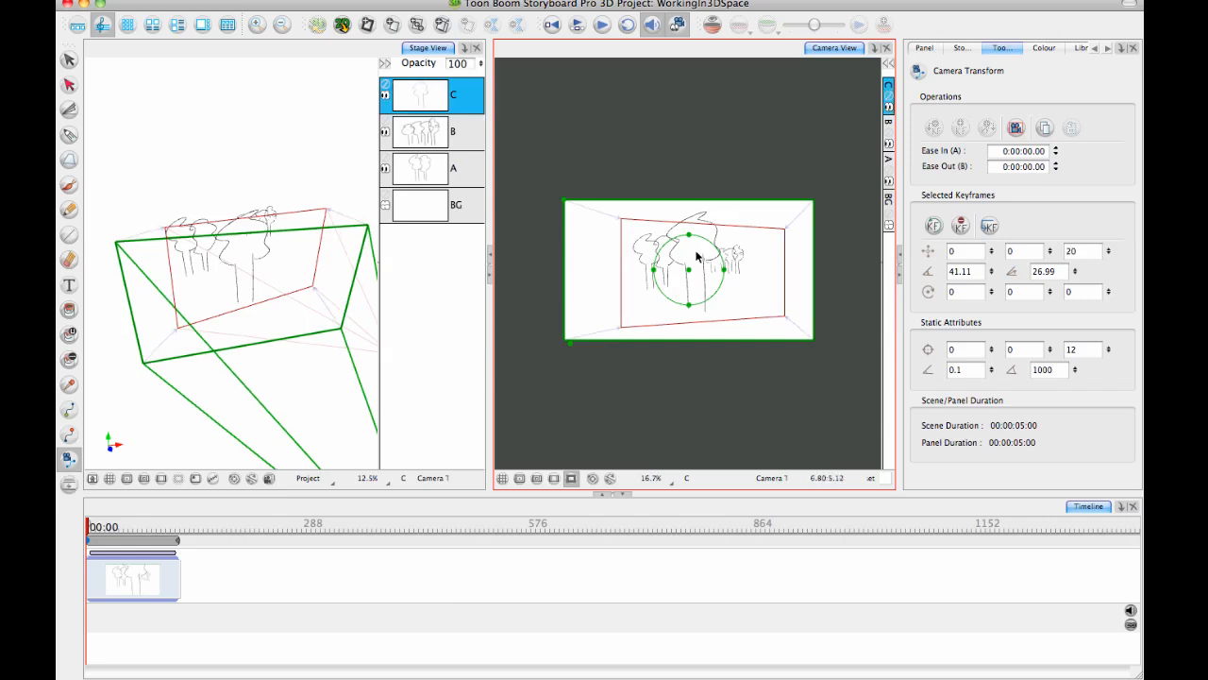
mouse_move(688, 270)
mouse_down()
mouse_move(654, 272)
mouse_move(683, 264)
mouse_move(693, 275)
mouse_move(680, 270)
mouse_up()
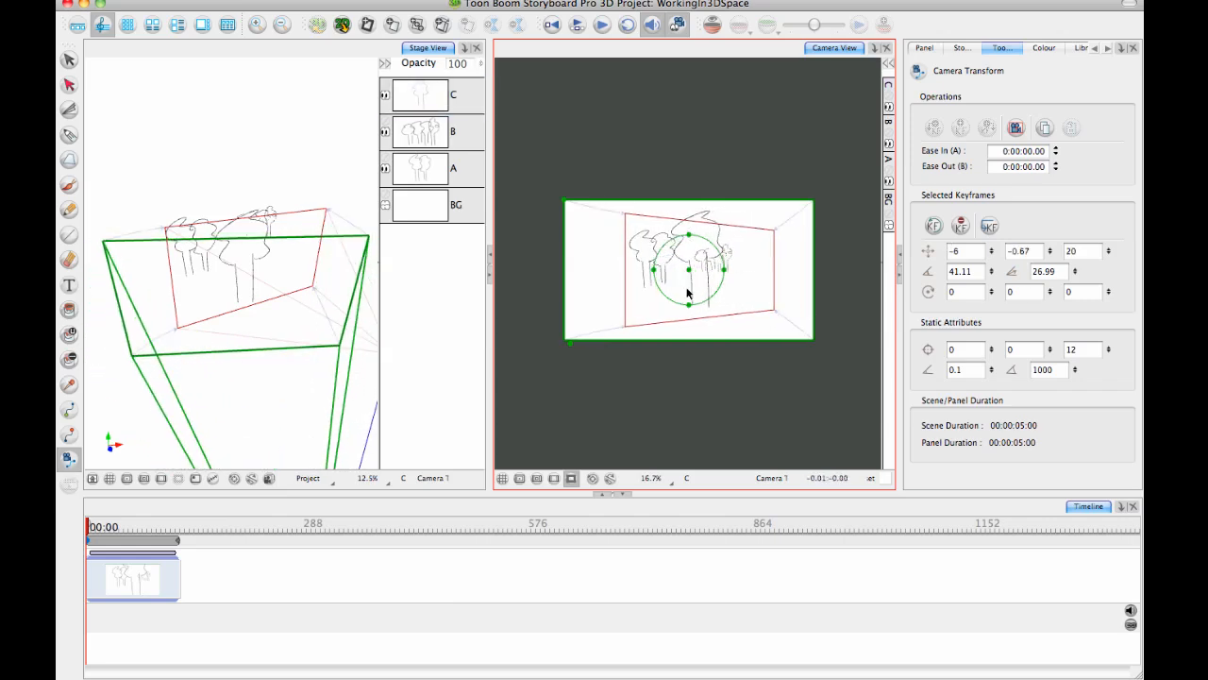
drag(563, 199, 588, 259)
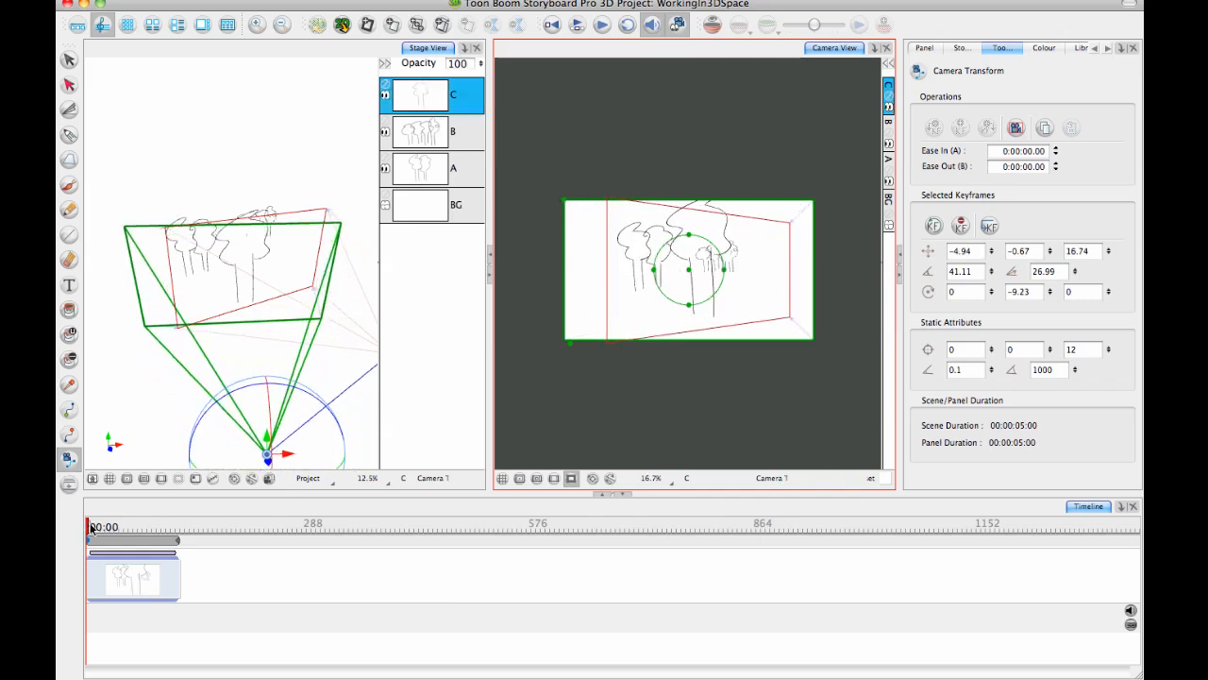
mouse_move(88, 530)
mouse_down()
mouse_move(189, 527)
mouse_move(78, 518)
mouse_move(96, 523)
mouse_up()
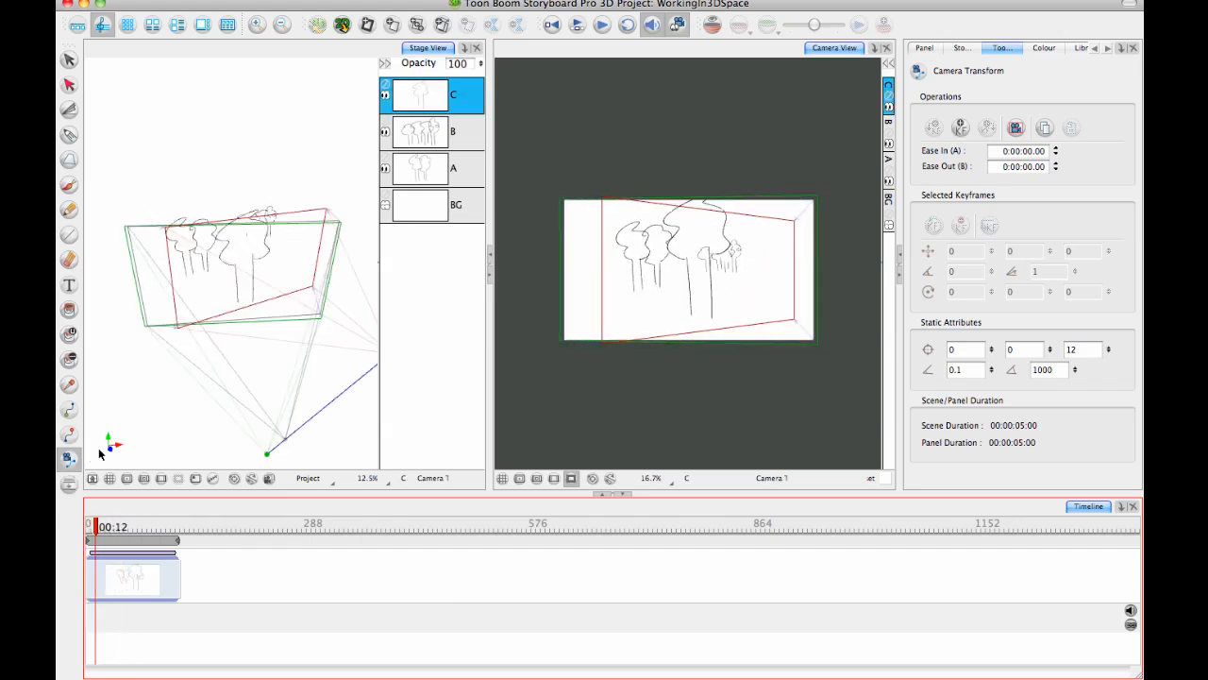
Expand the Stage View over the Camera View, reset its viewpoint, and draw two vertical black lines on the BG layer with the Line tool.
click(491, 277)
click(838, 212)
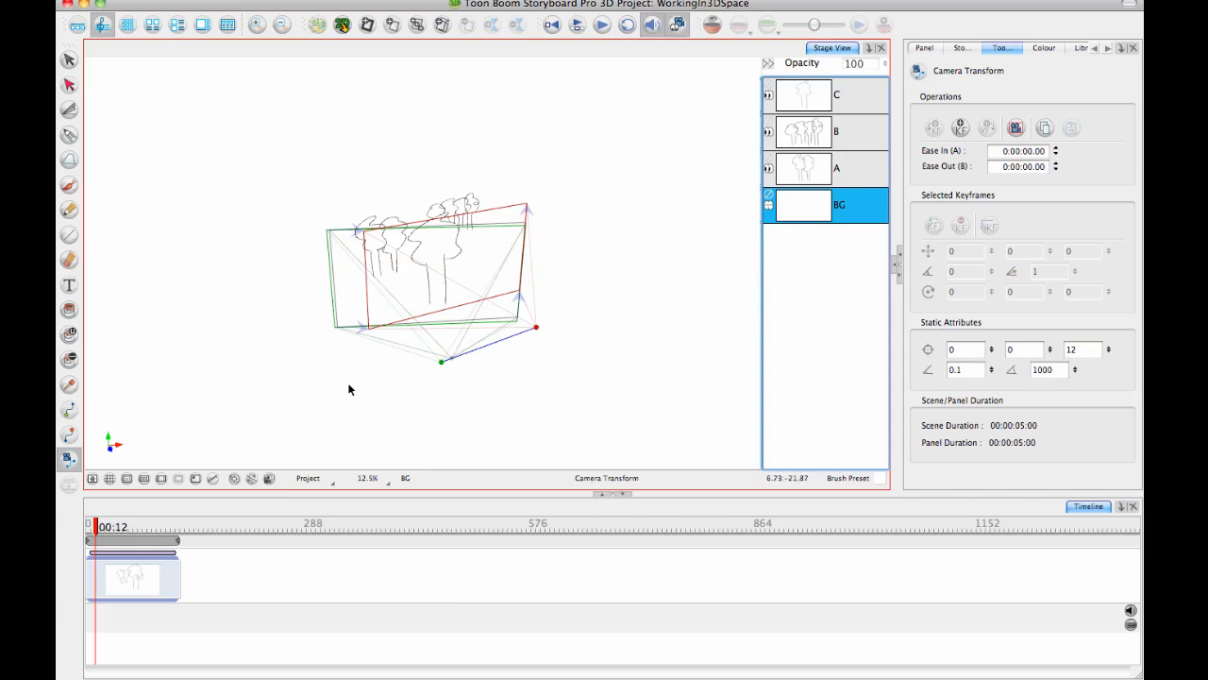
click(270, 478)
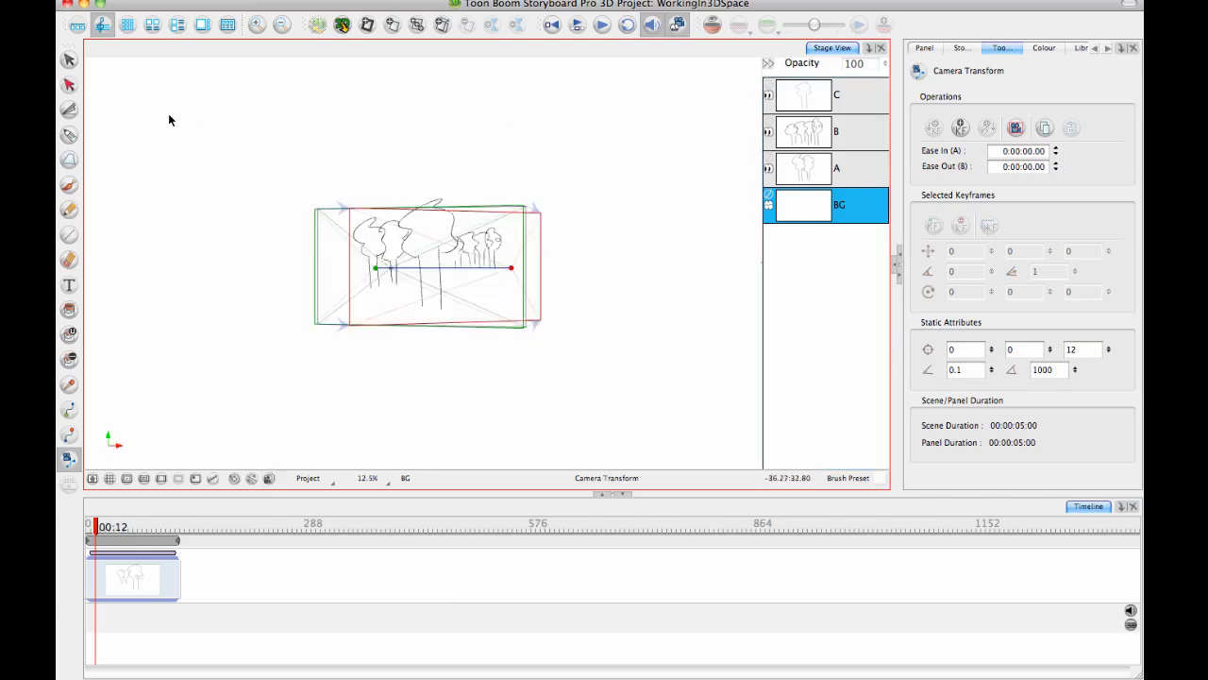
click(72, 236)
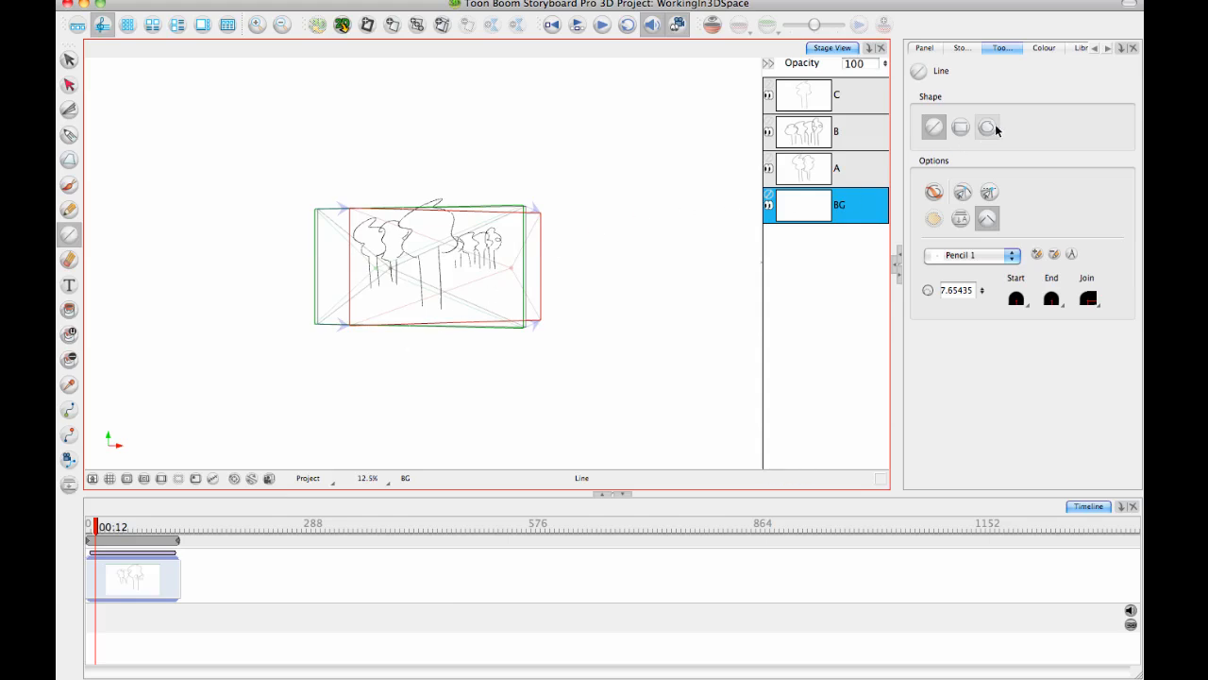
click(1044, 48)
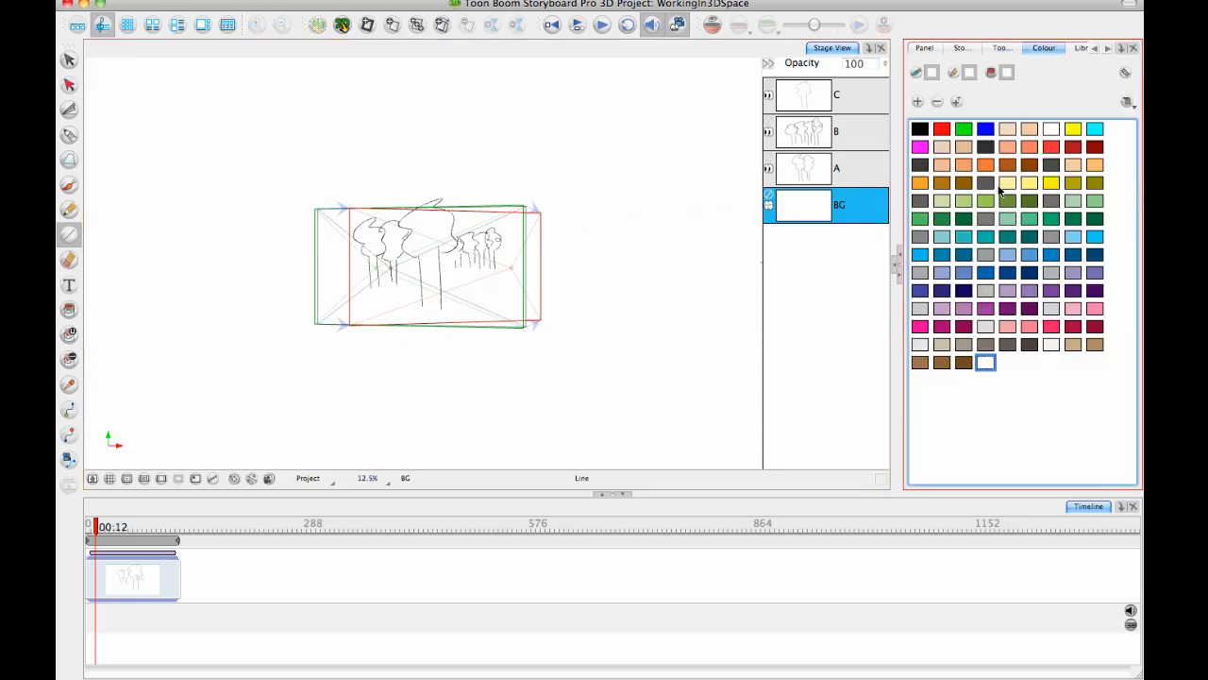
click(920, 130)
drag(399, 183, 402, 346)
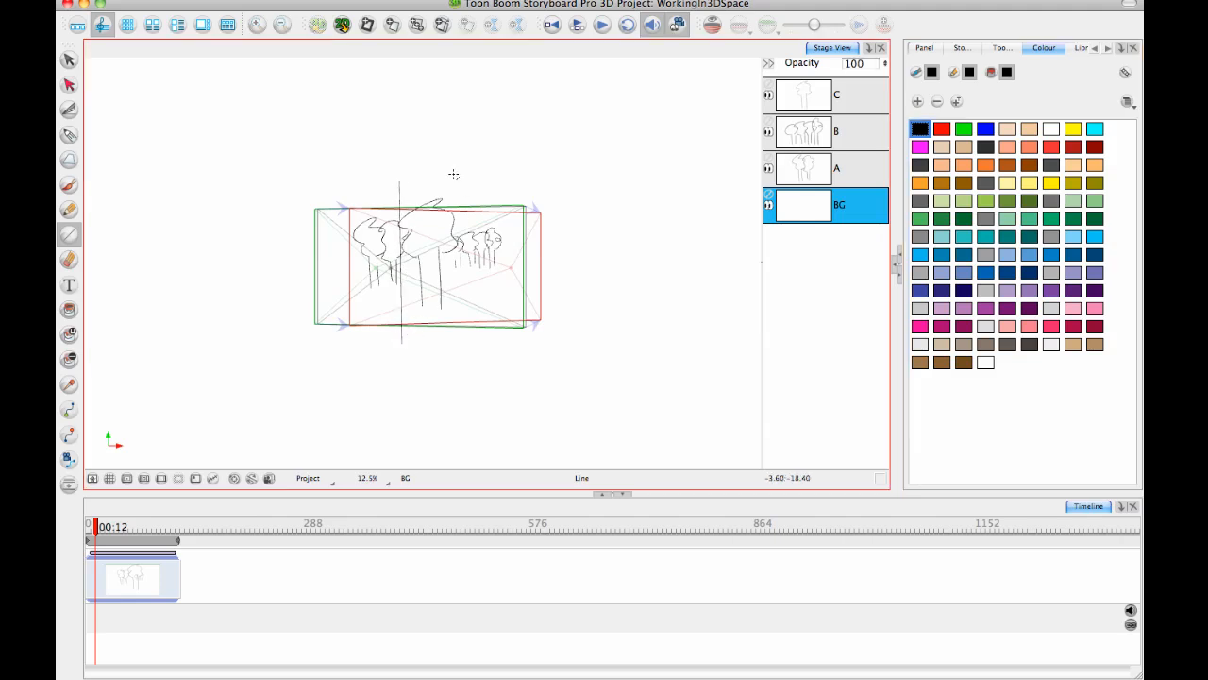
drag(452, 268, 451, 345)
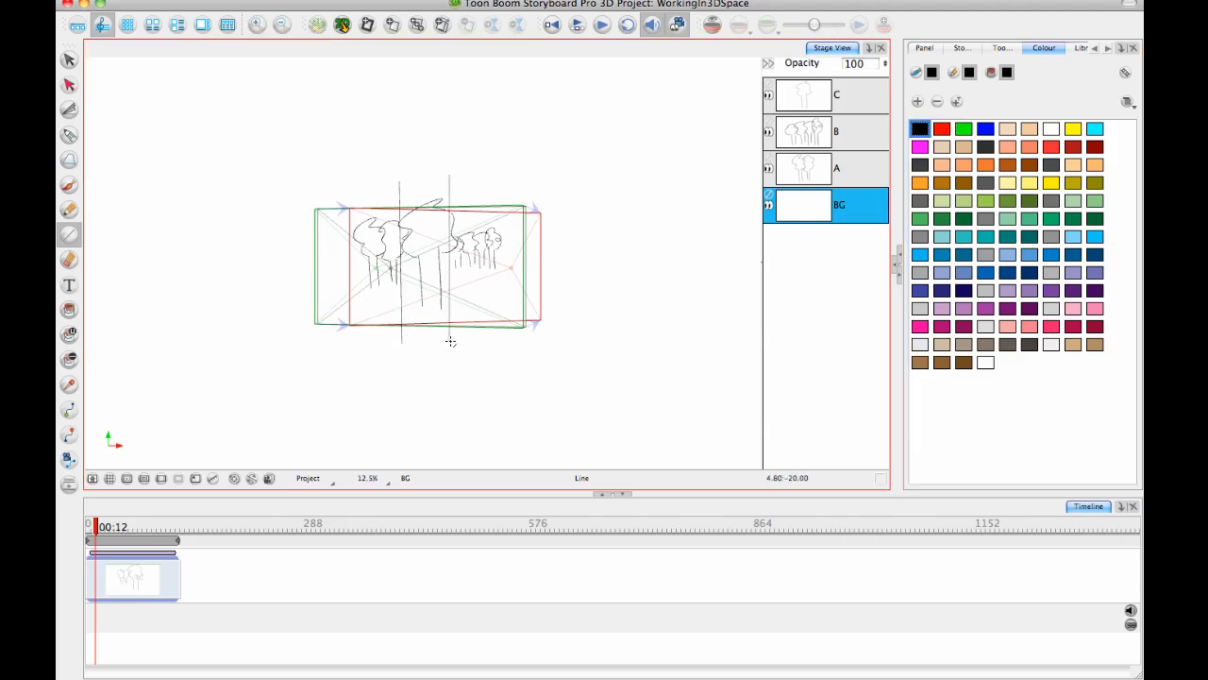
Rotate the BG layer flat with First Frame Transform and lower it, so its two lines lie as a path beneath the trees.
drag(454, 301, 464, 300)
key(2)
key(2)
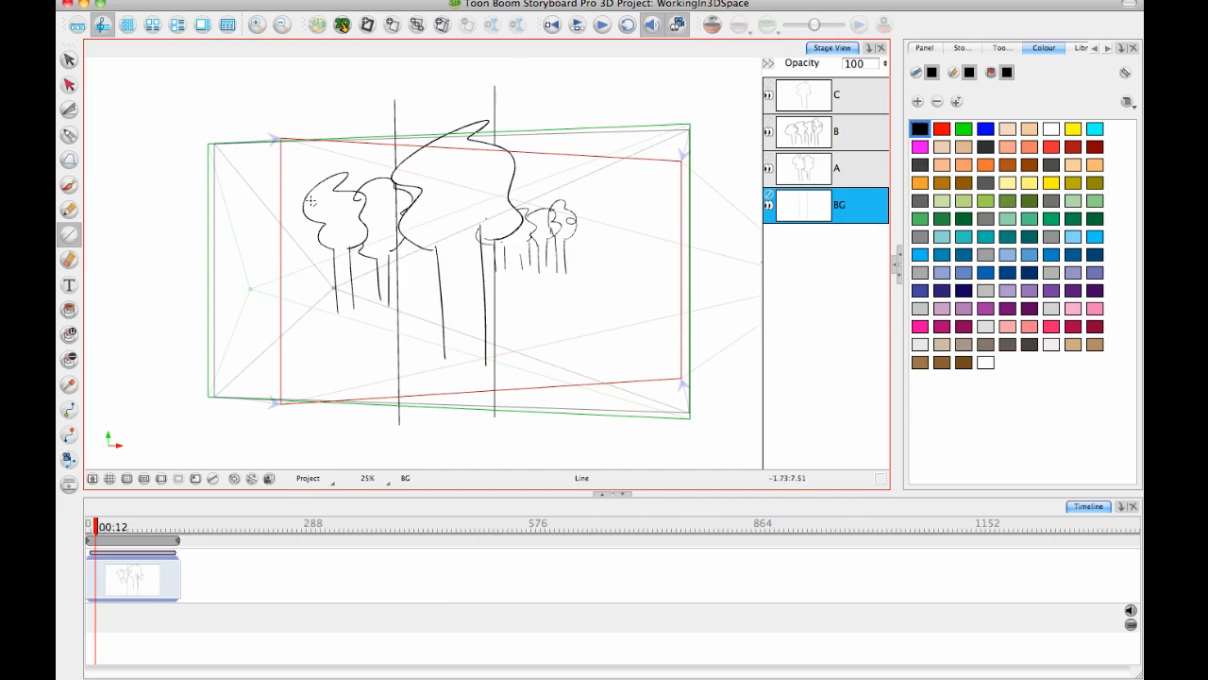
click(72, 404)
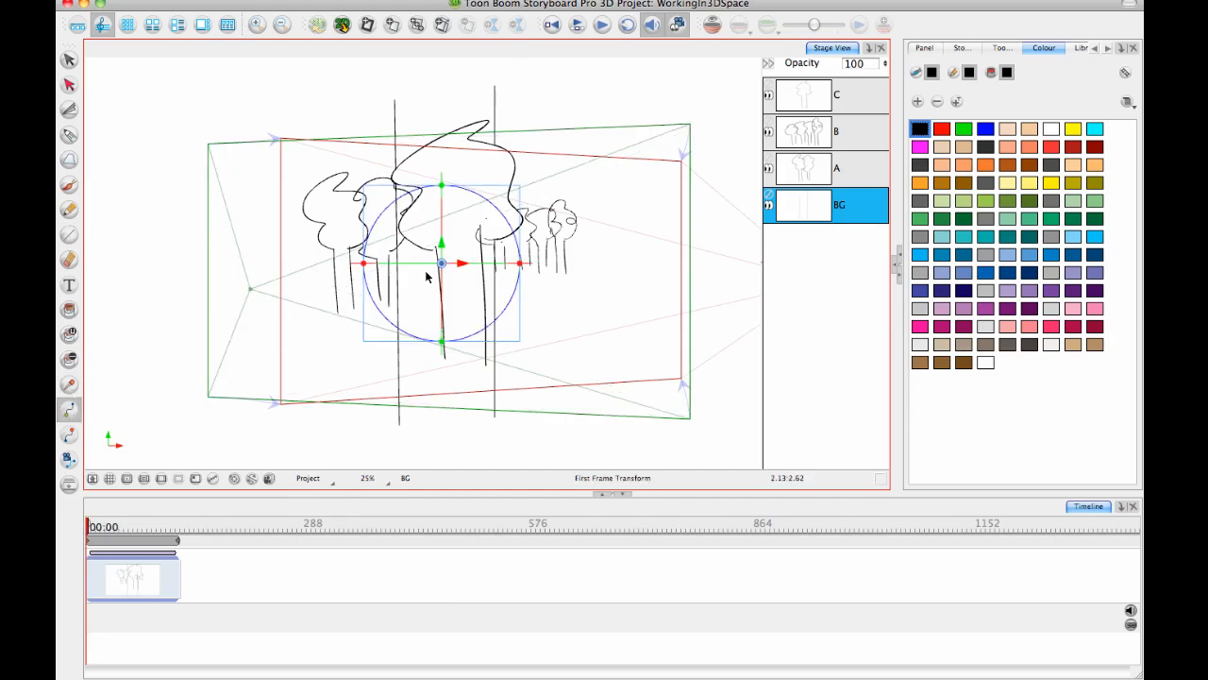
mouse_move(439, 341)
mouse_down()
mouse_move(485, 359)
mouse_move(453, 197)
mouse_move(440, 300)
mouse_up()
drag(486, 334, 463, 262)
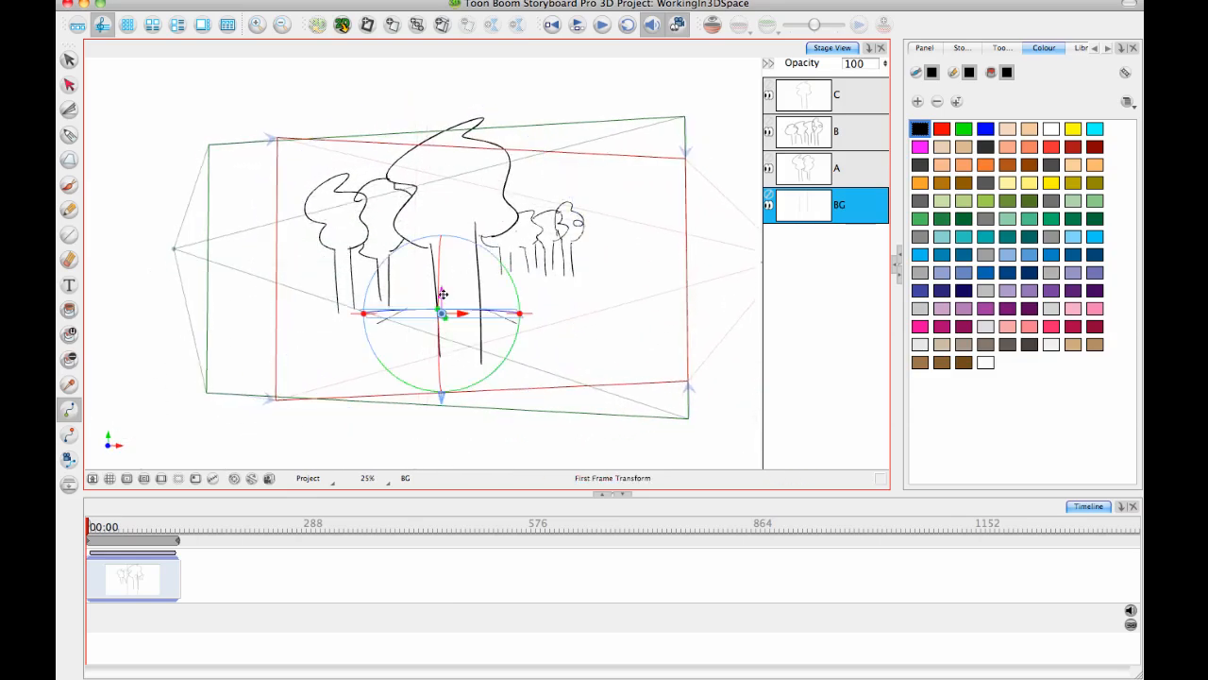
Shift layer C sideways along its X axis so the large tree stands to the right of the path.
click(835, 95)
drag(500, 303, 526, 305)
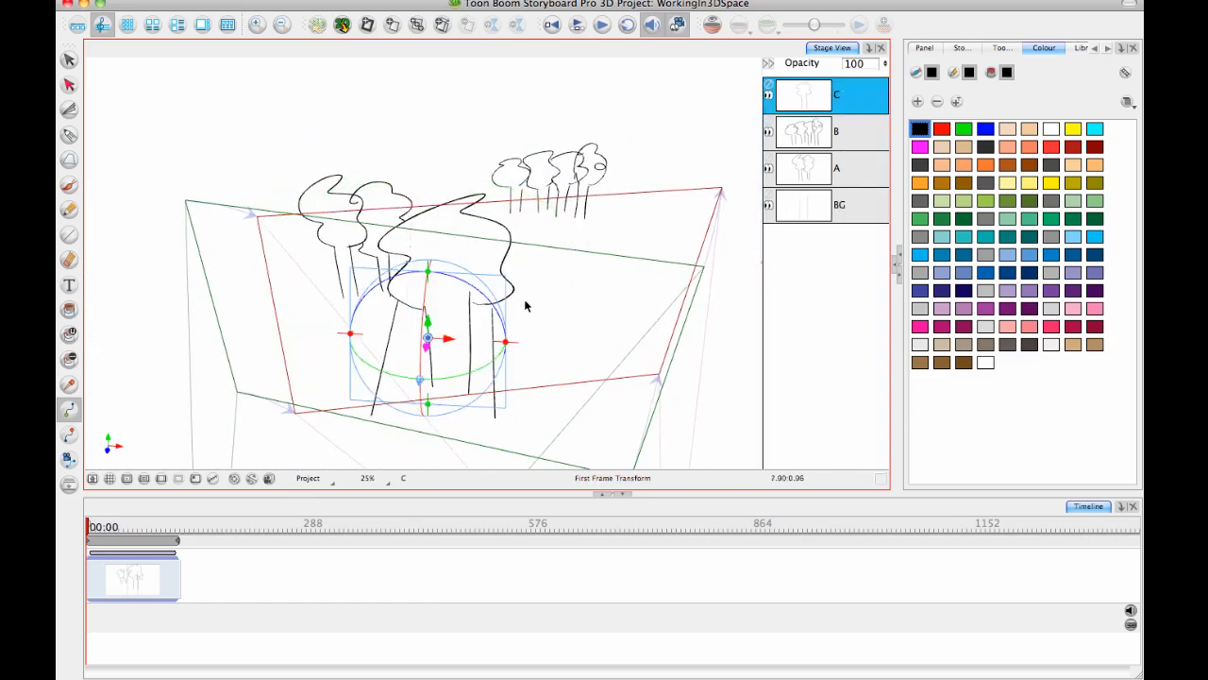
drag(450, 340, 445, 286)
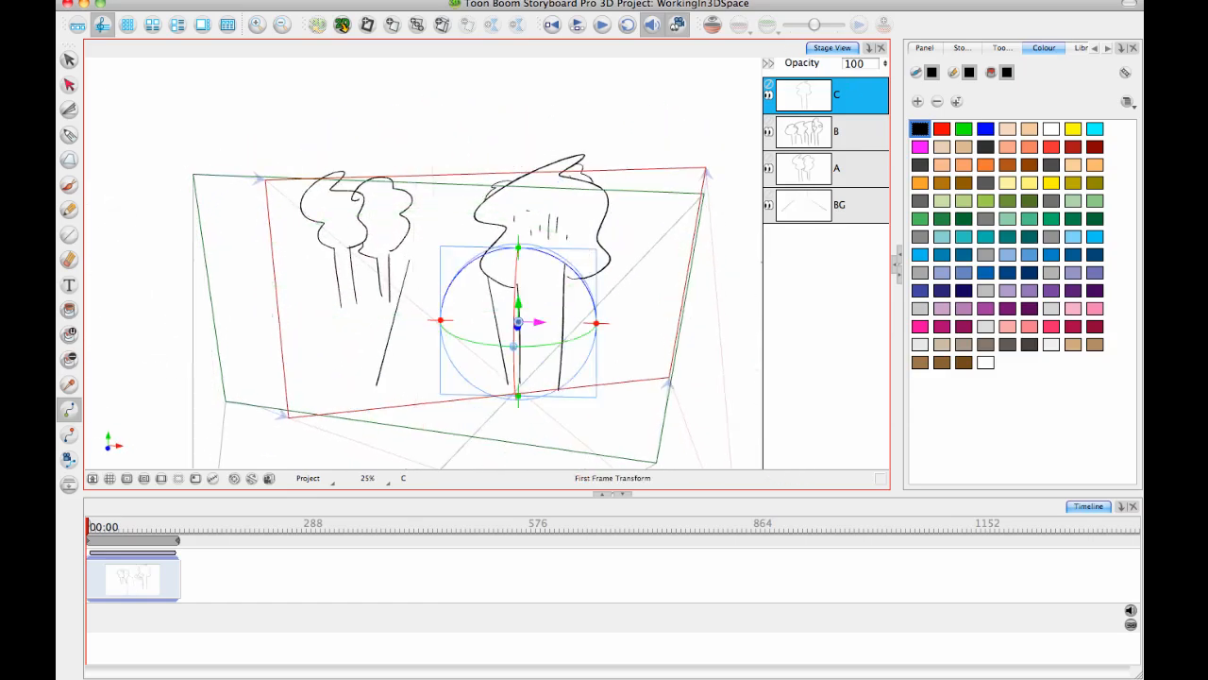
Bring the Camera View back beside the Stage View, return to the first frame, and widen the Stage View to show the whole scene.
drag(897, 269, 489, 269)
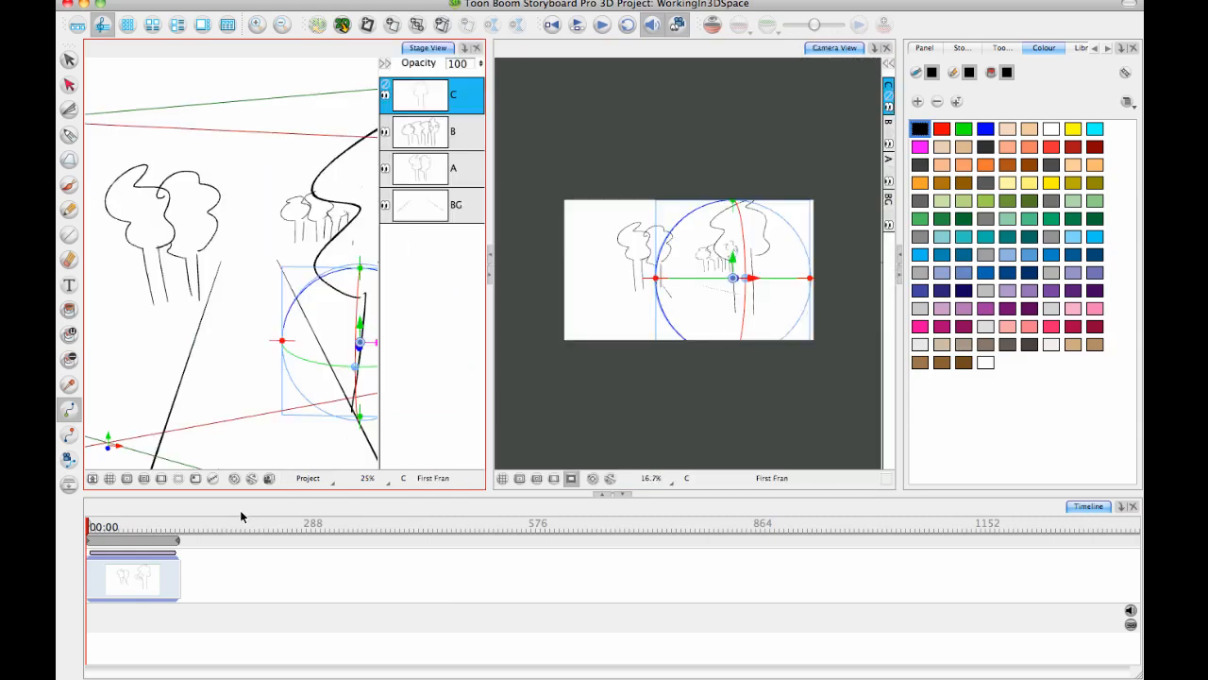
mouse_move(86, 526)
mouse_down()
mouse_move(189, 525)
mouse_move(66, 527)
mouse_up()
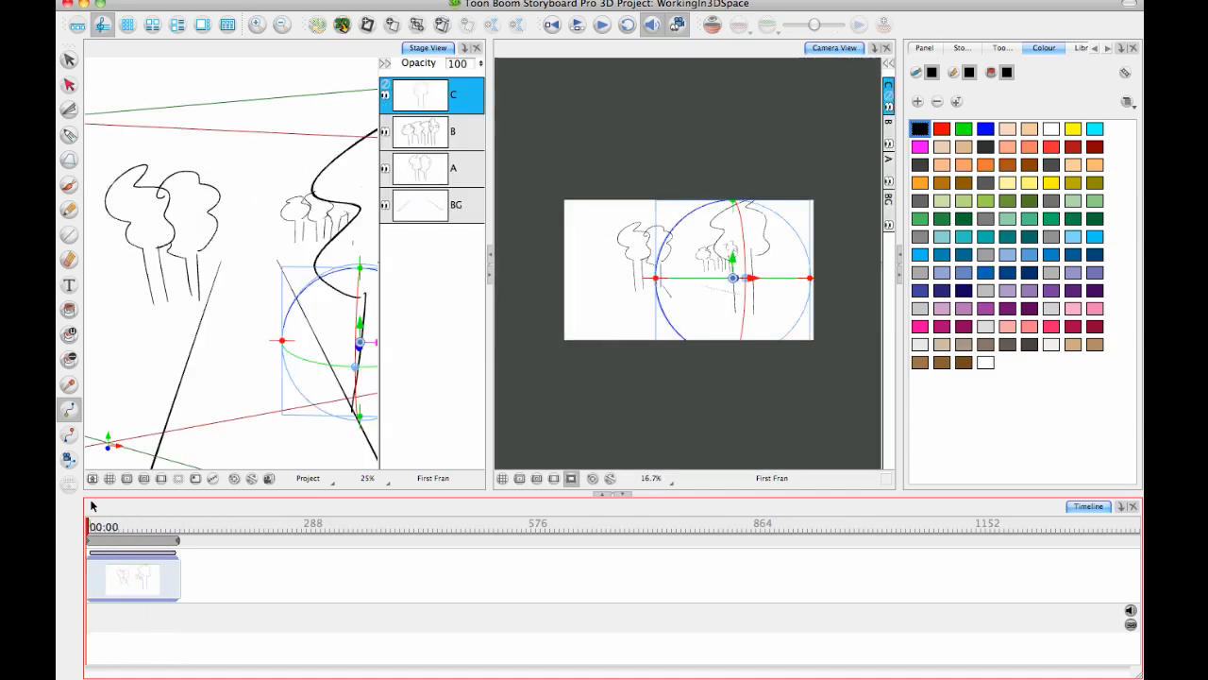
key(space)
drag(298, 352, 326, 318)
key(space)
key(space)
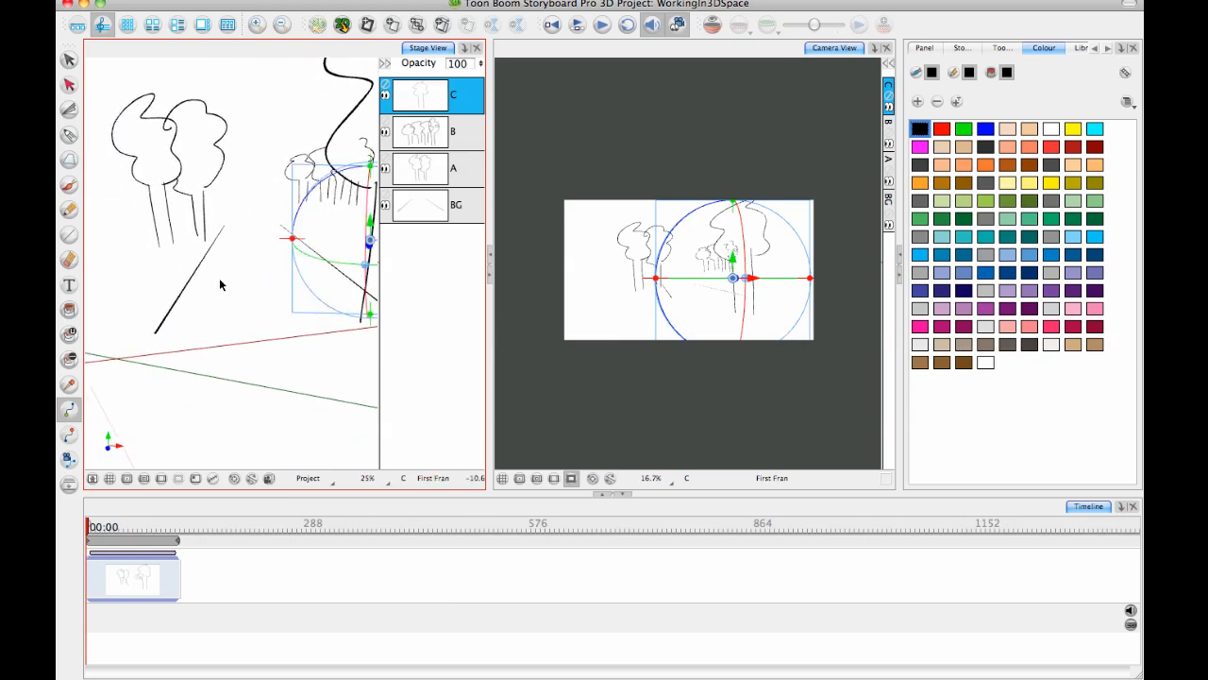
drag(490, 230, 665, 230)
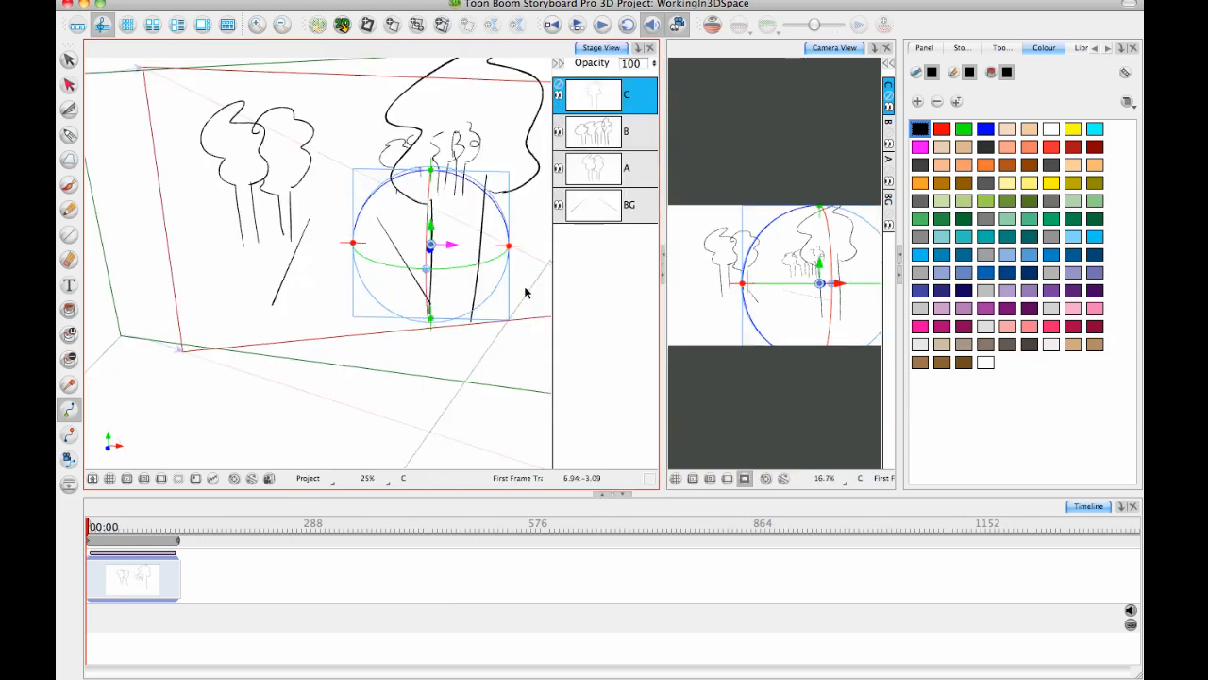
Face the Stage View squarely to the BG layer, draw a white line joining the path lines' upper ends, and choose the Paint tool.
click(610, 208)
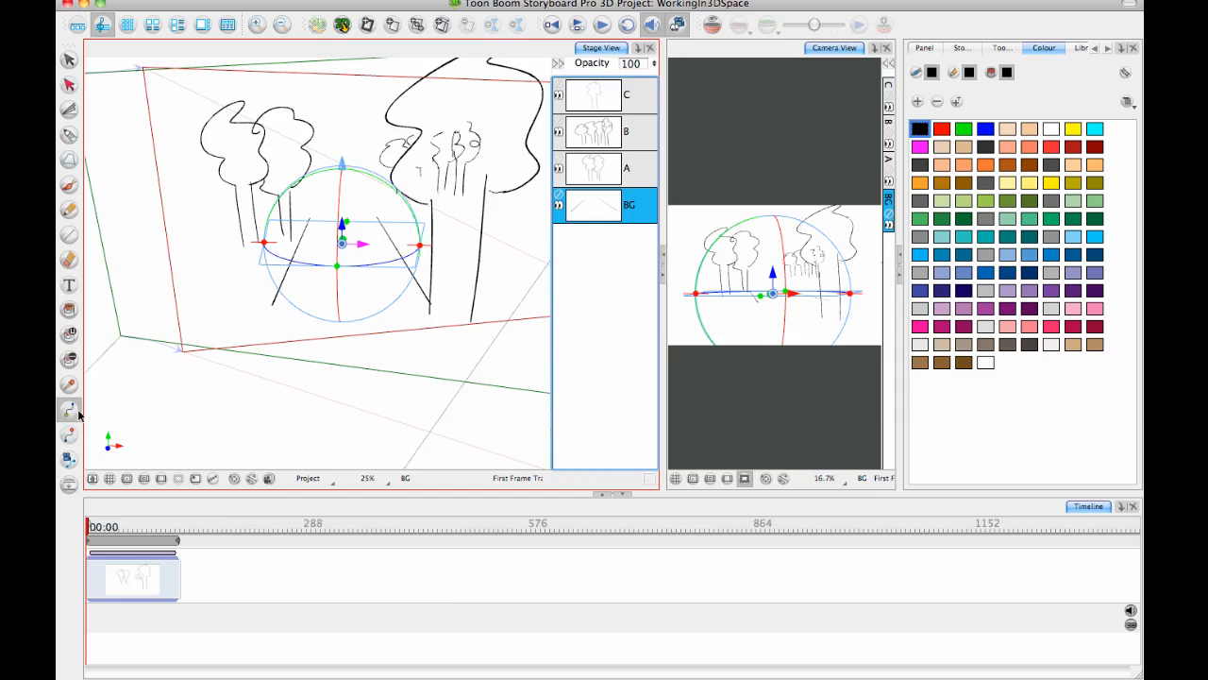
click(269, 479)
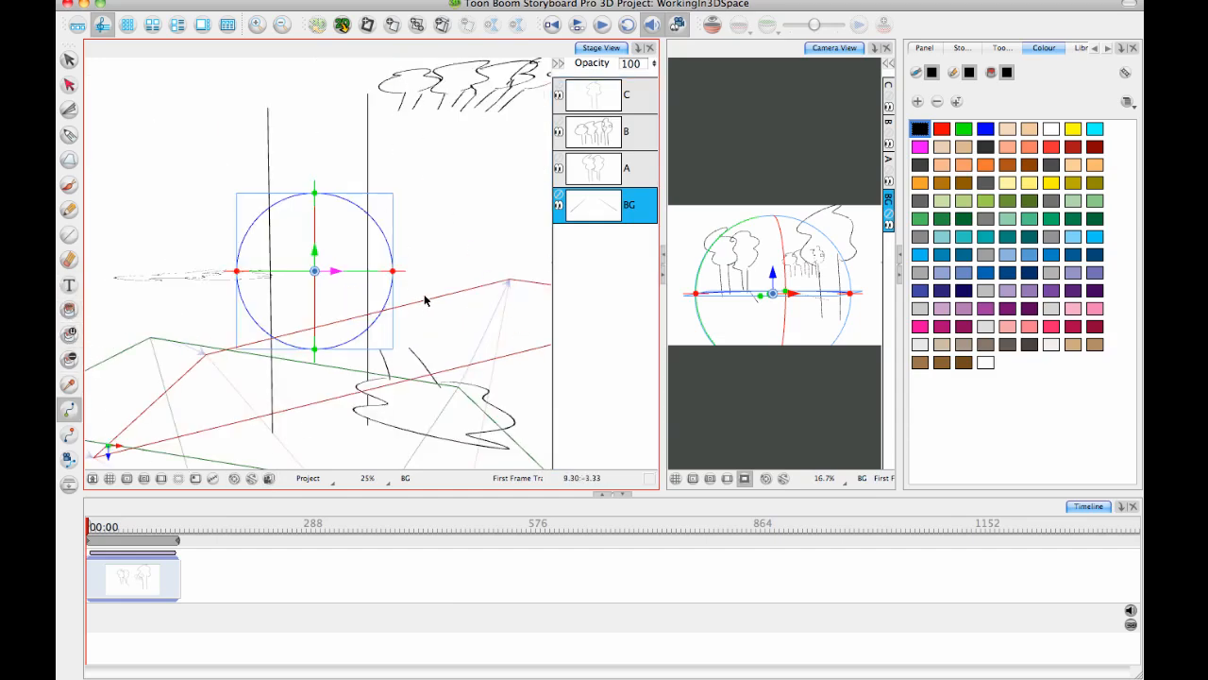
drag(425, 300, 376, 222)
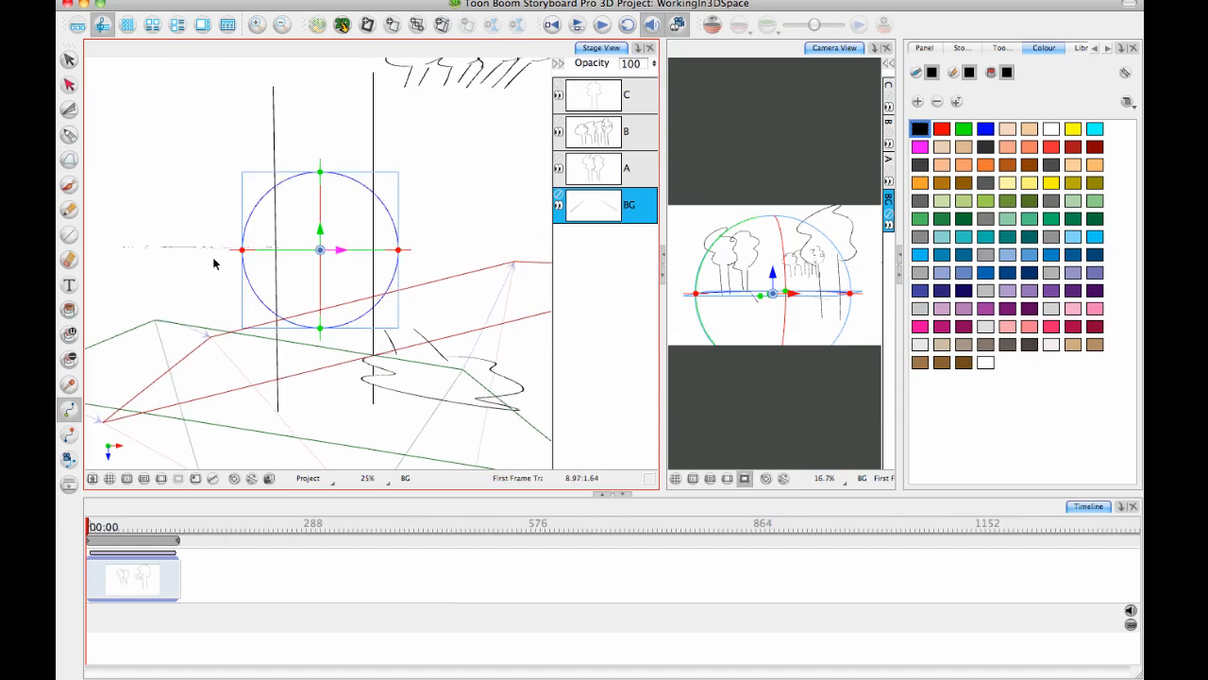
click(68, 234)
click(984, 363)
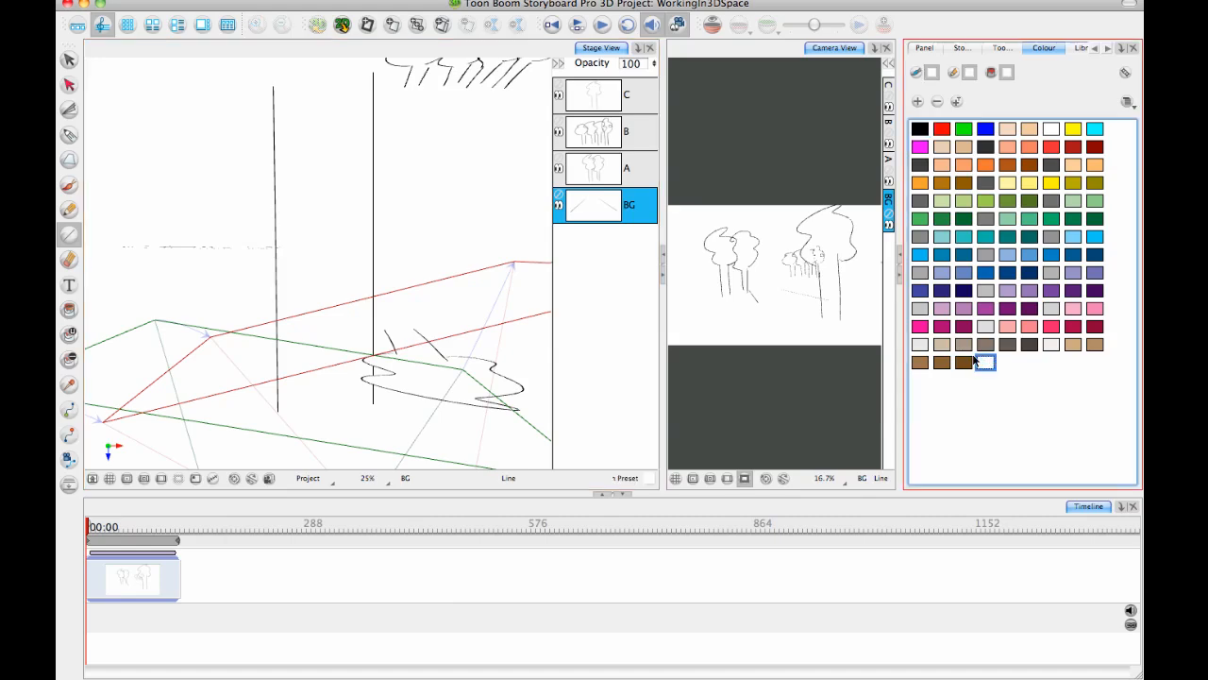
drag(264, 93, 387, 87)
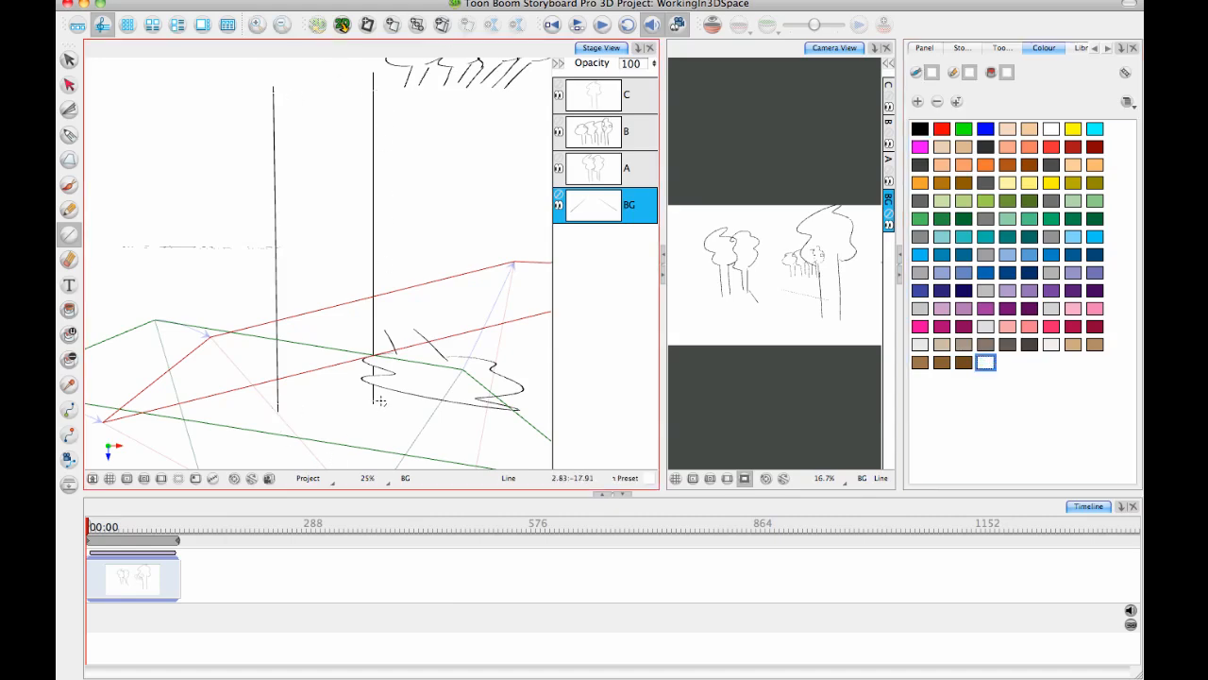
click(69, 310)
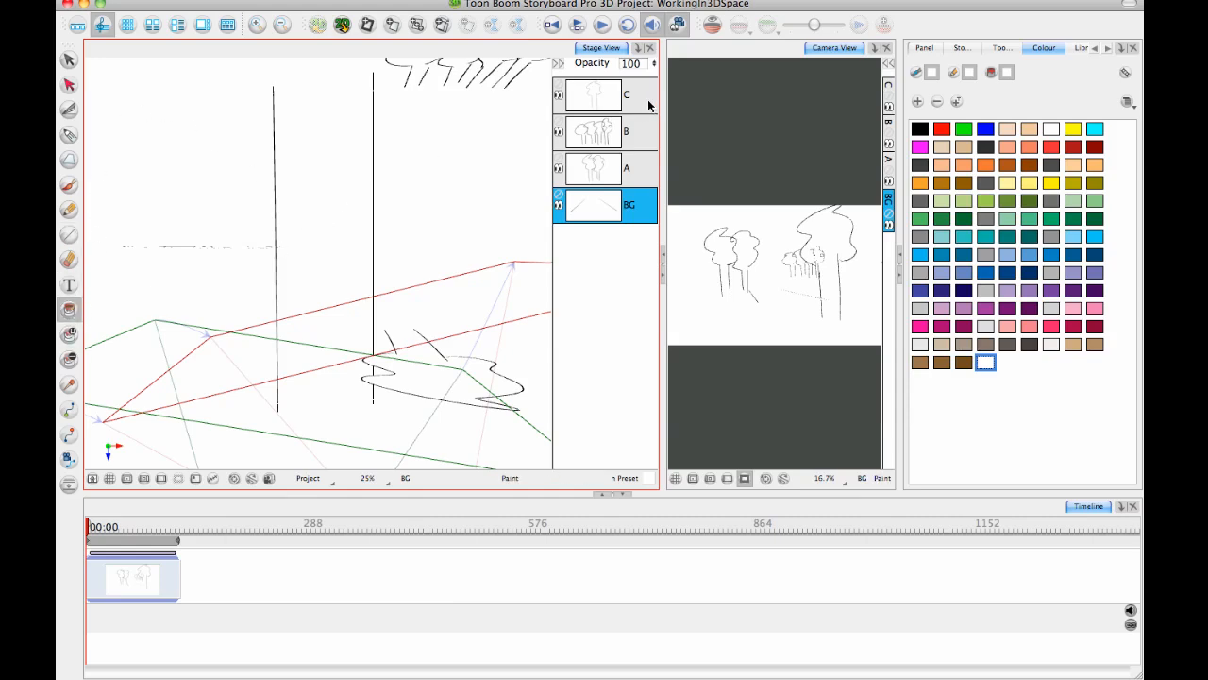
Examine the ground path and trees from several angles, and scrub to 03:05 to preview the camera move.
mouse_move(450, 322)
mouse_down()
mouse_move(509, 270)
mouse_move(491, 226)
mouse_move(422, 225)
mouse_move(425, 295)
mouse_move(448, 272)
mouse_move(462, 213)
mouse_up()
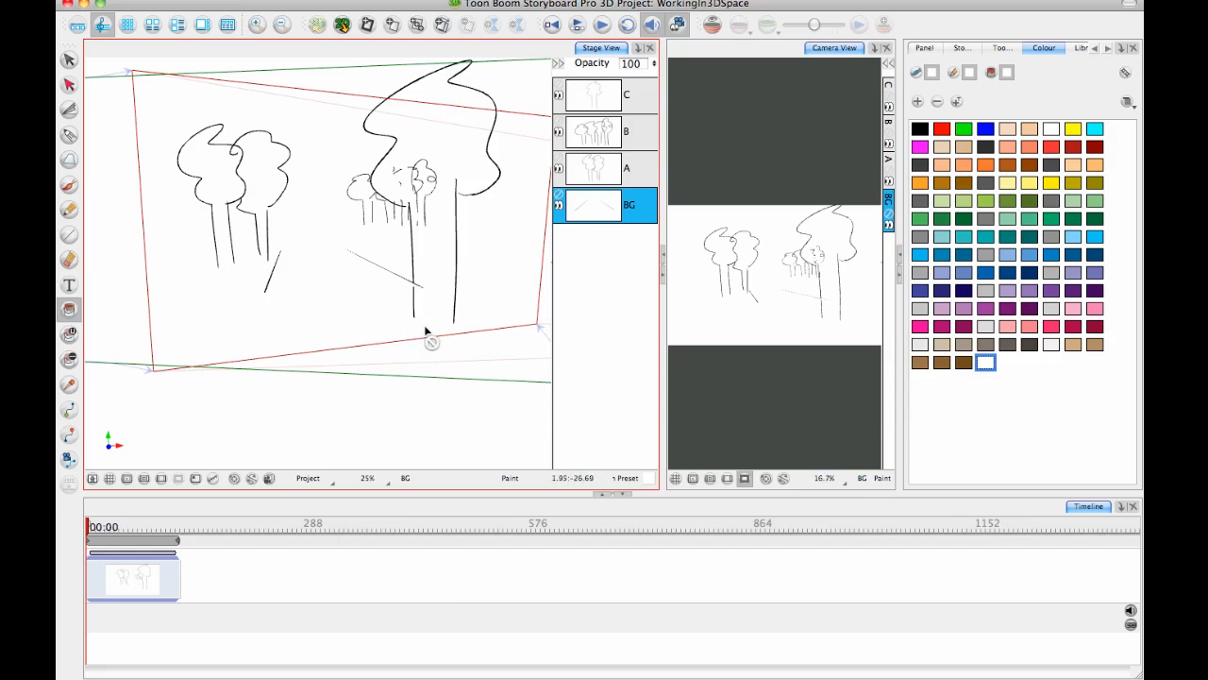
mouse_move(429, 337)
mouse_down()
mouse_move(386, 345)
mouse_move(391, 324)
mouse_move(426, 346)
mouse_move(432, 376)
mouse_move(426, 324)
mouse_move(424, 345)
mouse_move(400, 342)
mouse_move(428, 353)
mouse_move(408, 357)
mouse_move(415, 341)
mouse_up()
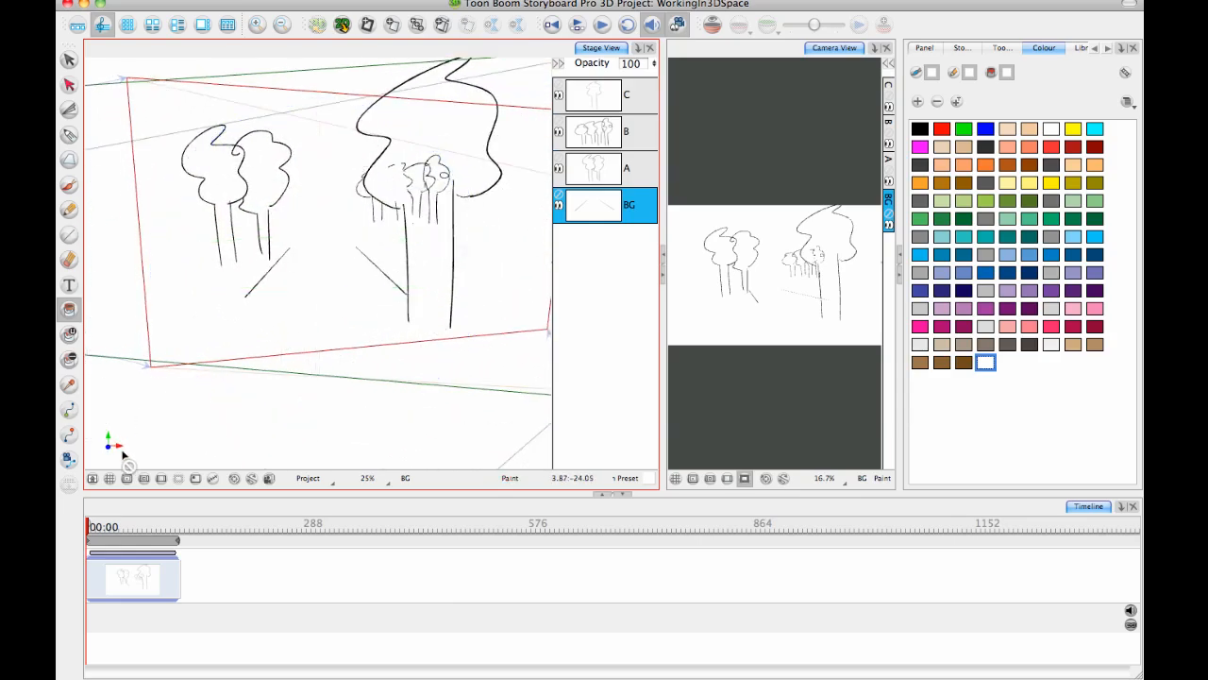
drag(86, 526, 147, 526)
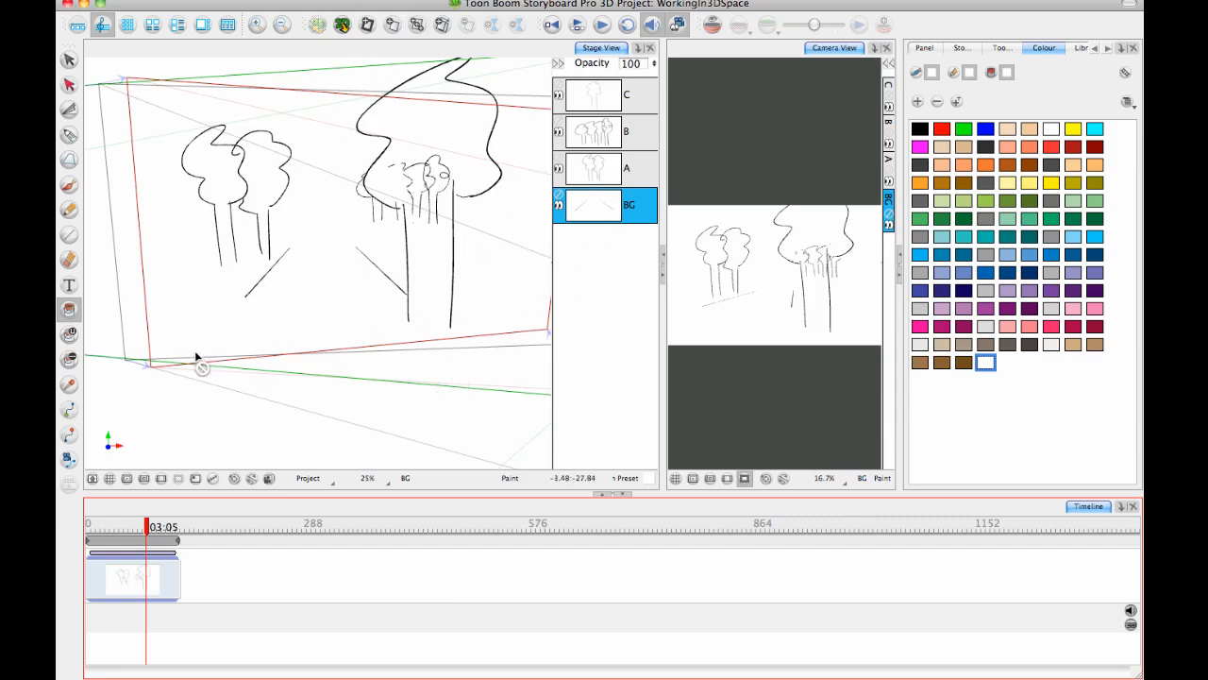
mouse_move(353, 334)
mouse_down()
mouse_move(321, 337)
mouse_move(340, 377)
mouse_move(373, 362)
mouse_up()
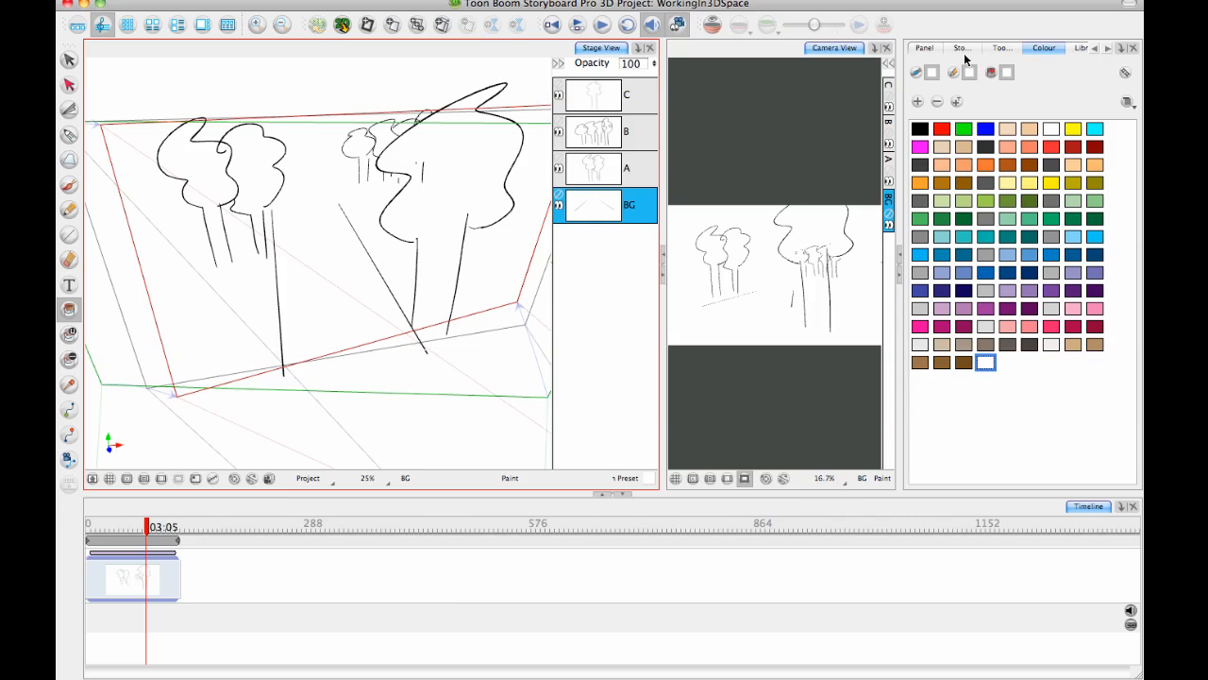
Import PirateShip13-1.osb from the PirateShip13 folder into the 3D Models library.
click(1081, 48)
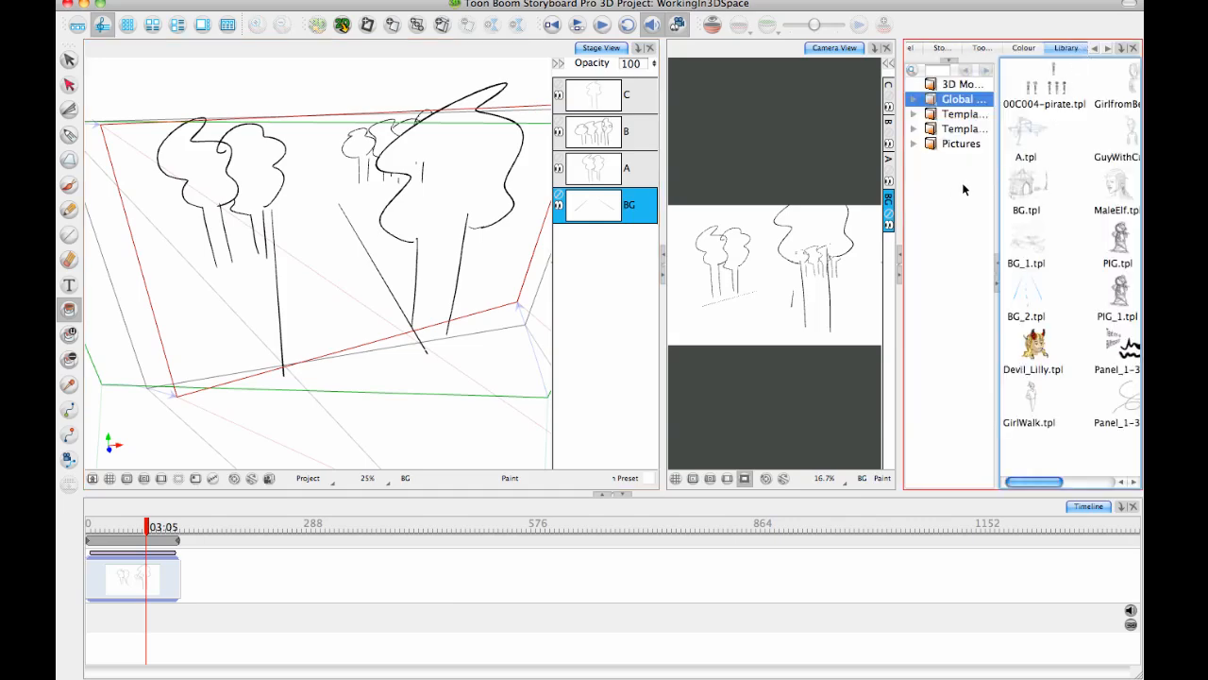
click(967, 85)
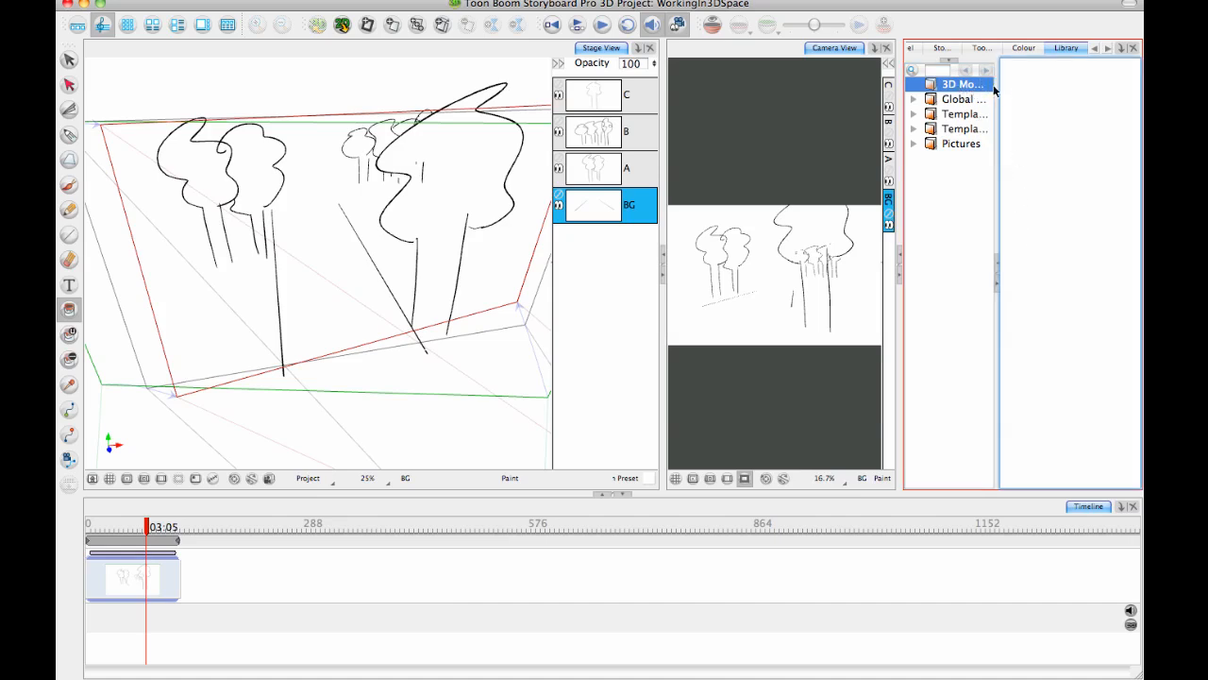
drag(998, 98, 1039, 97)
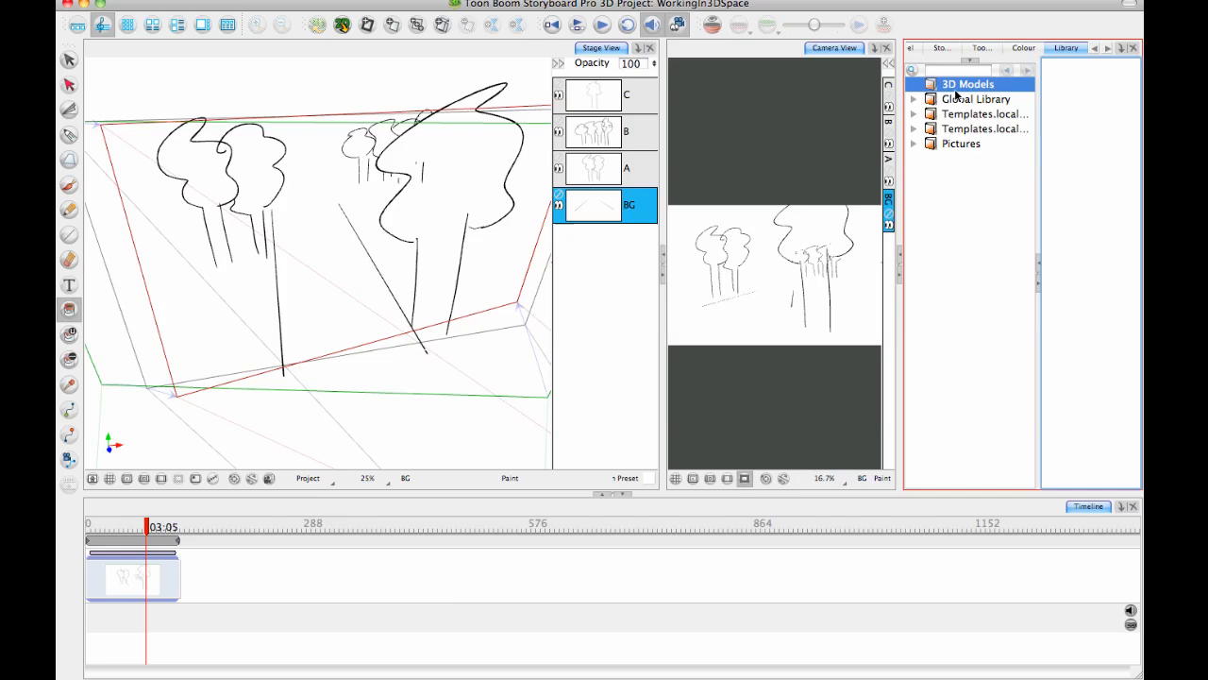
right_click(1078, 105)
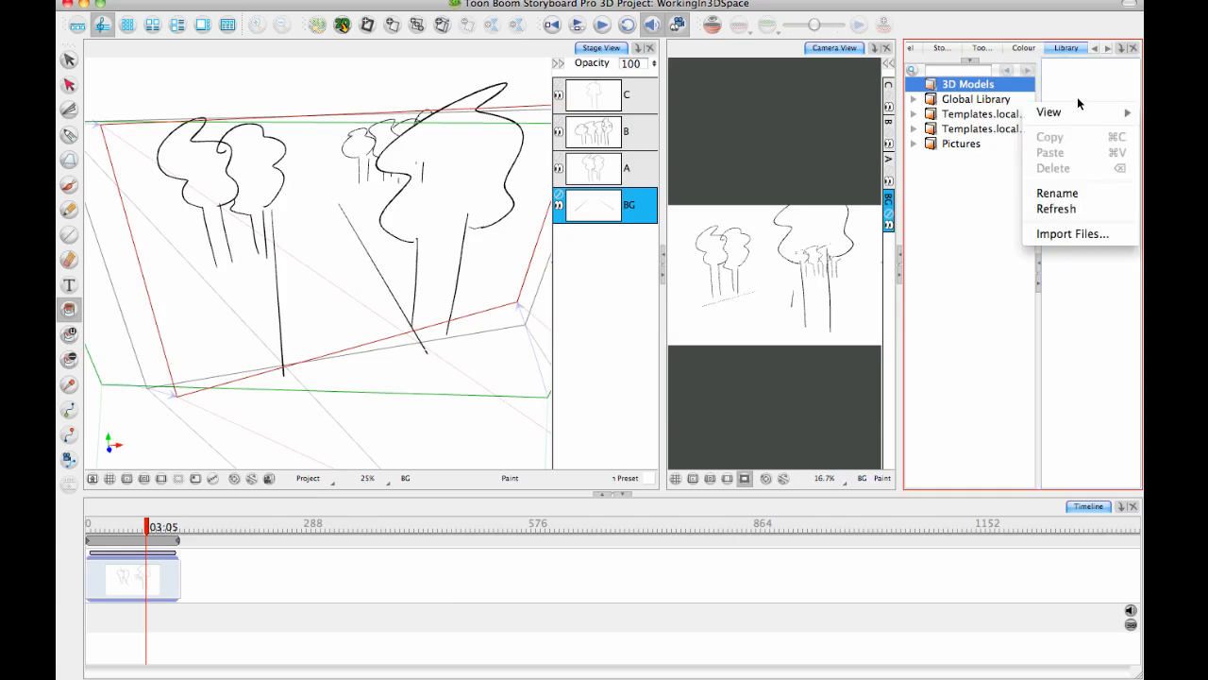
click(1048, 233)
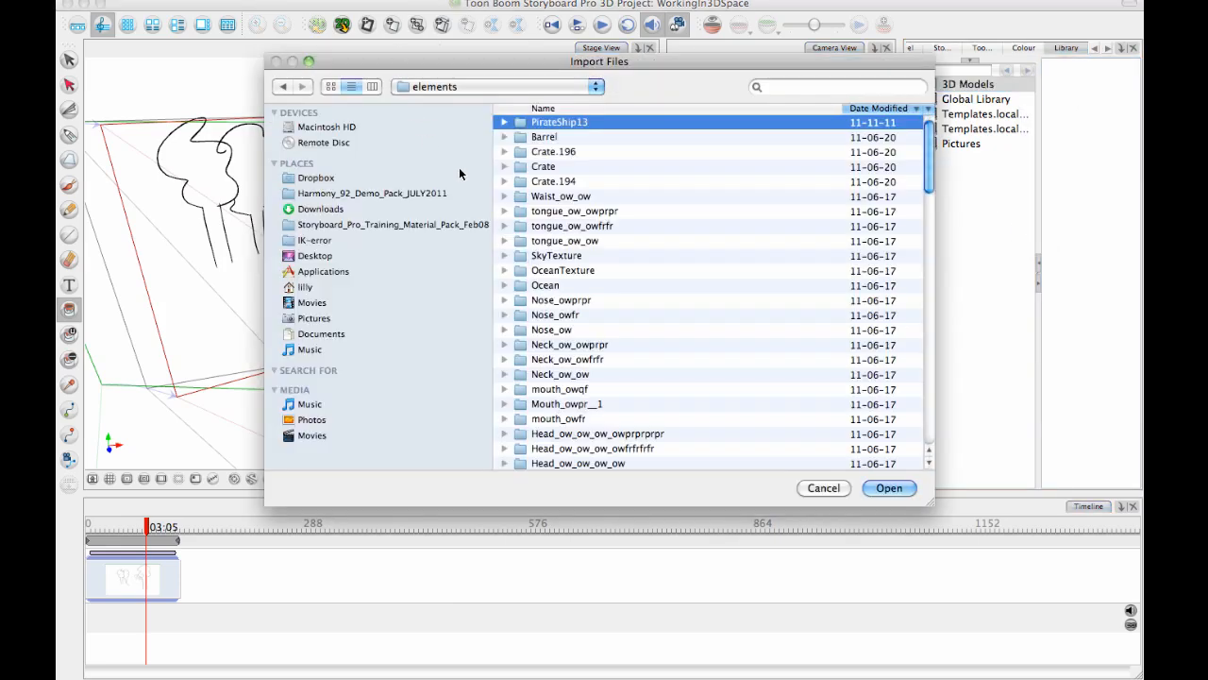
double_click(531, 124)
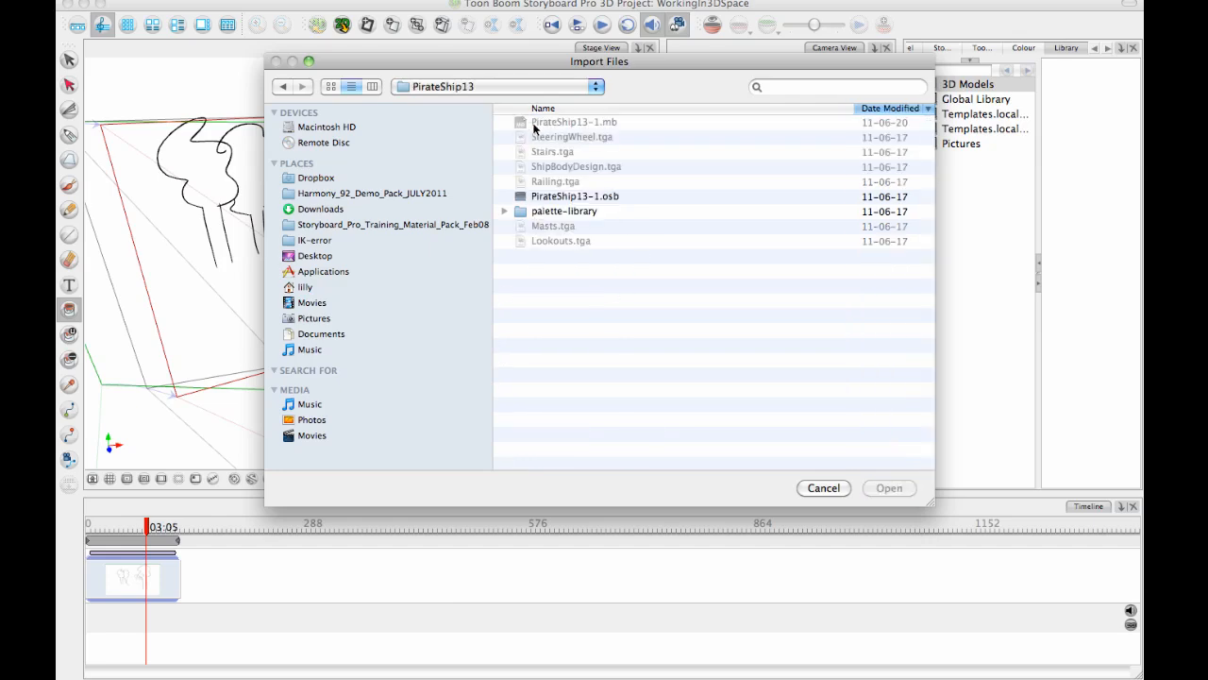
click(597, 198)
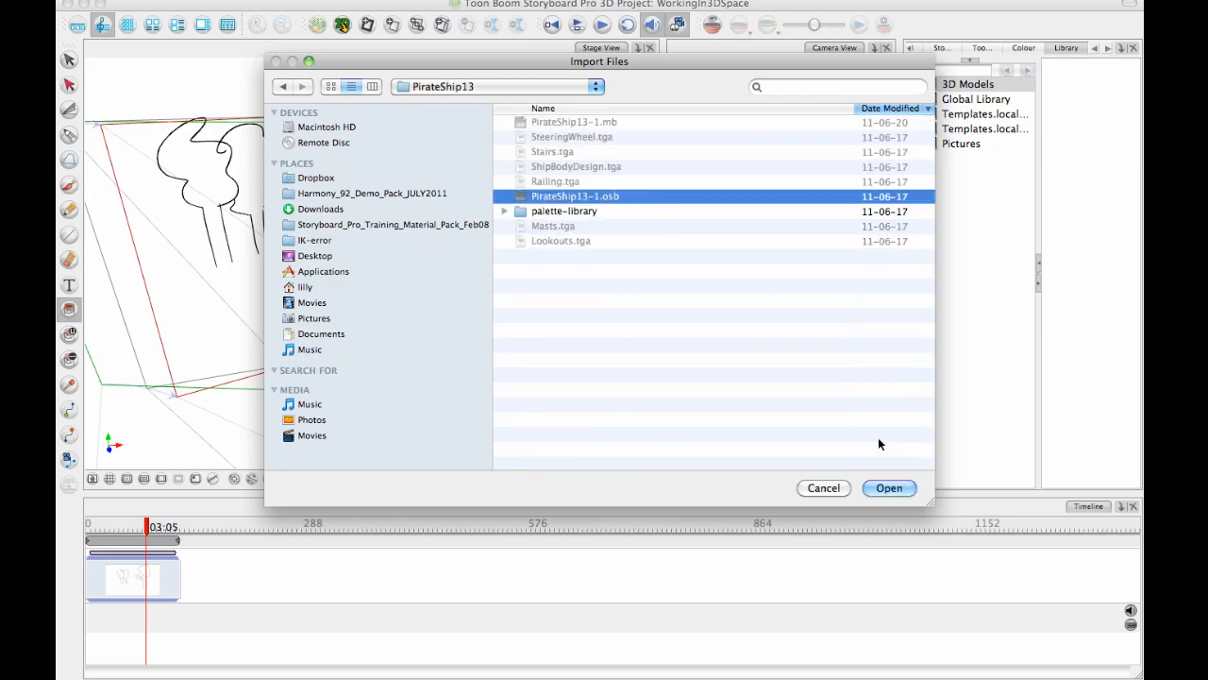
click(890, 488)
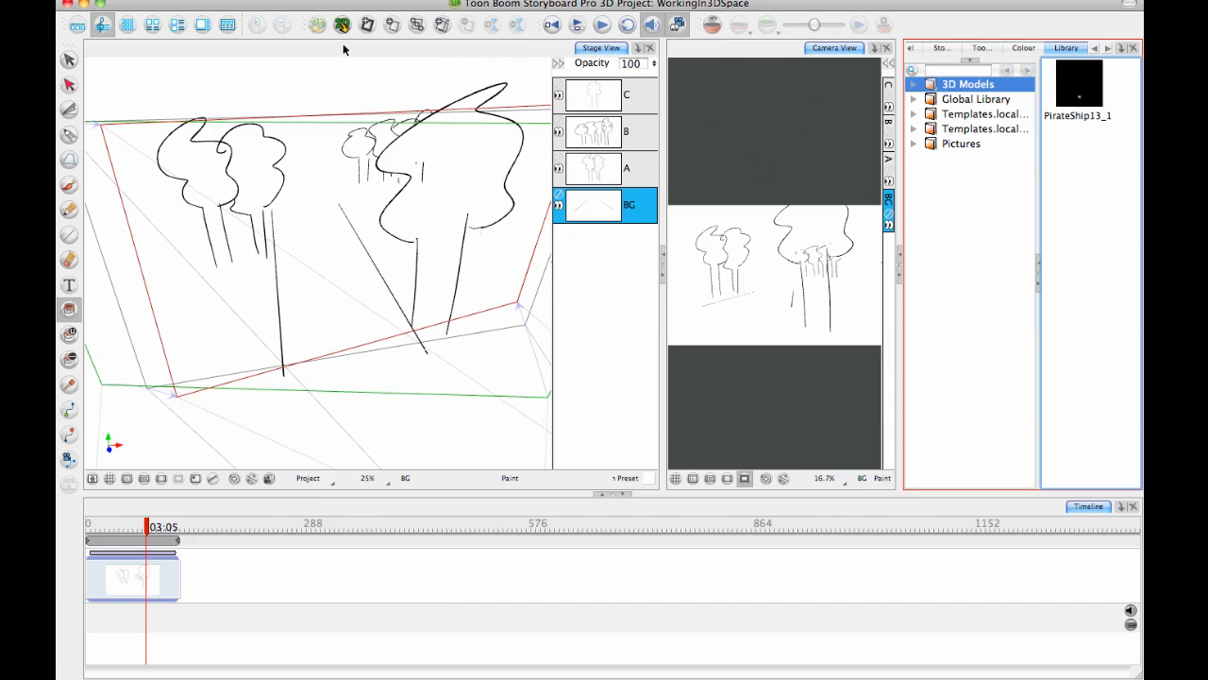
Add a new panel after the tree panel and place the PirateShip13_1 model in its stage.
click(179, 566)
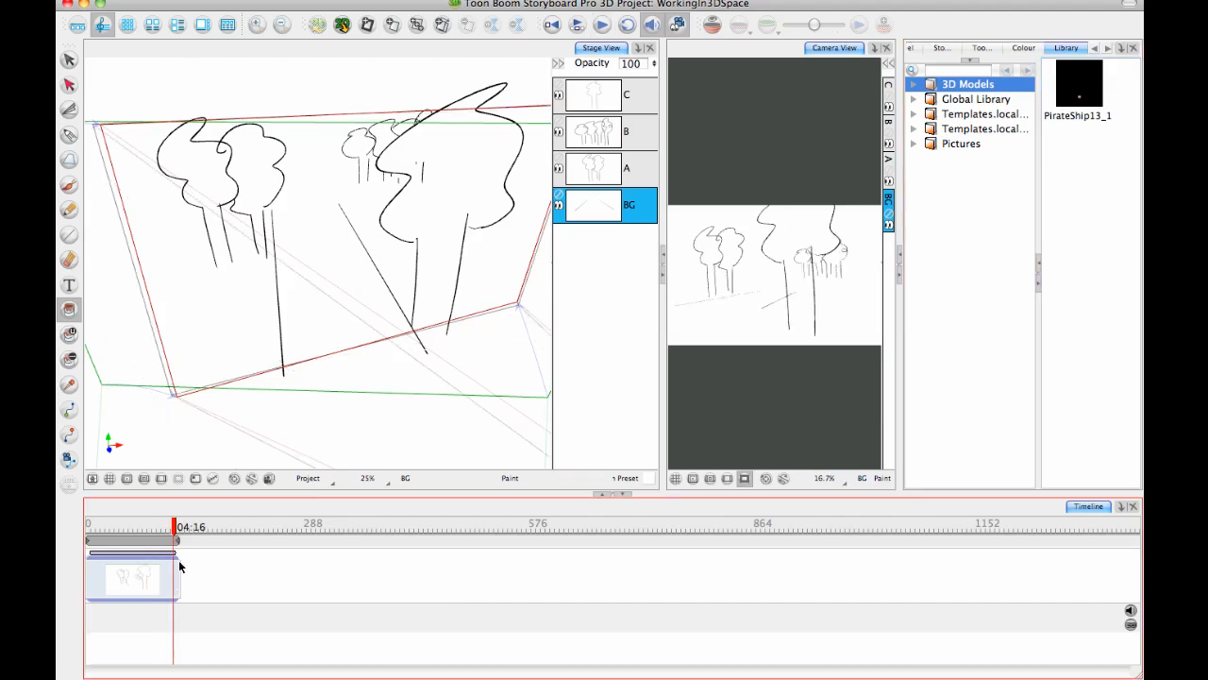
key(p)
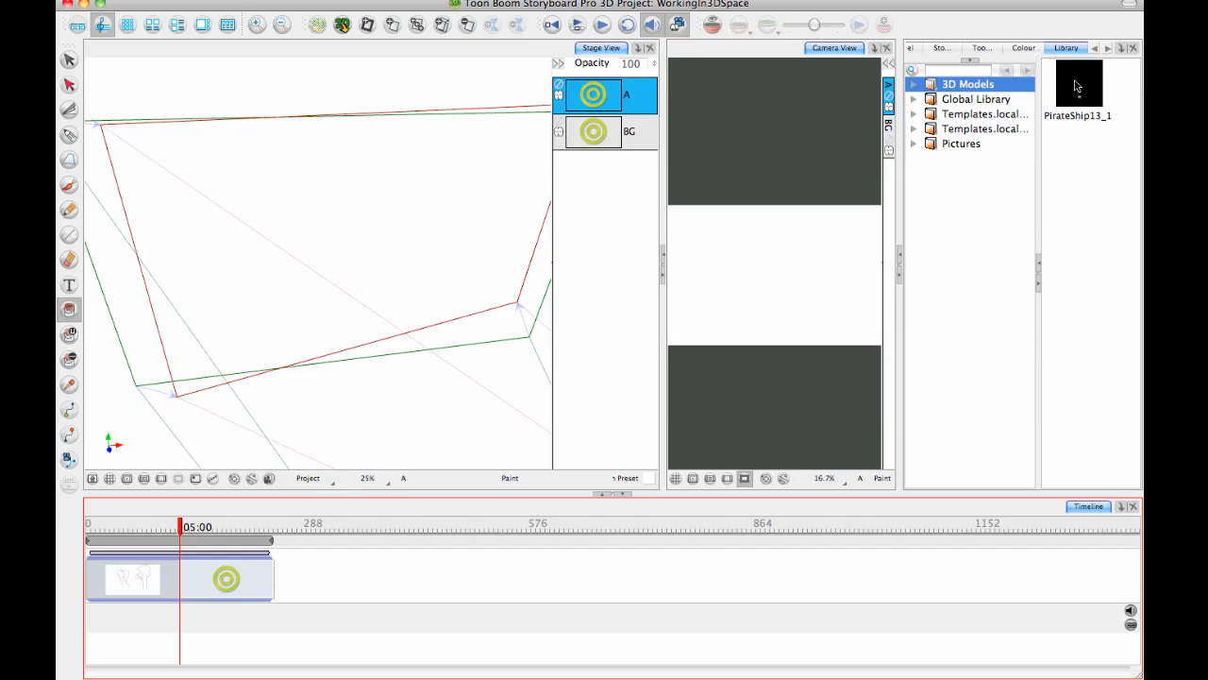
drag(1077, 87, 281, 181)
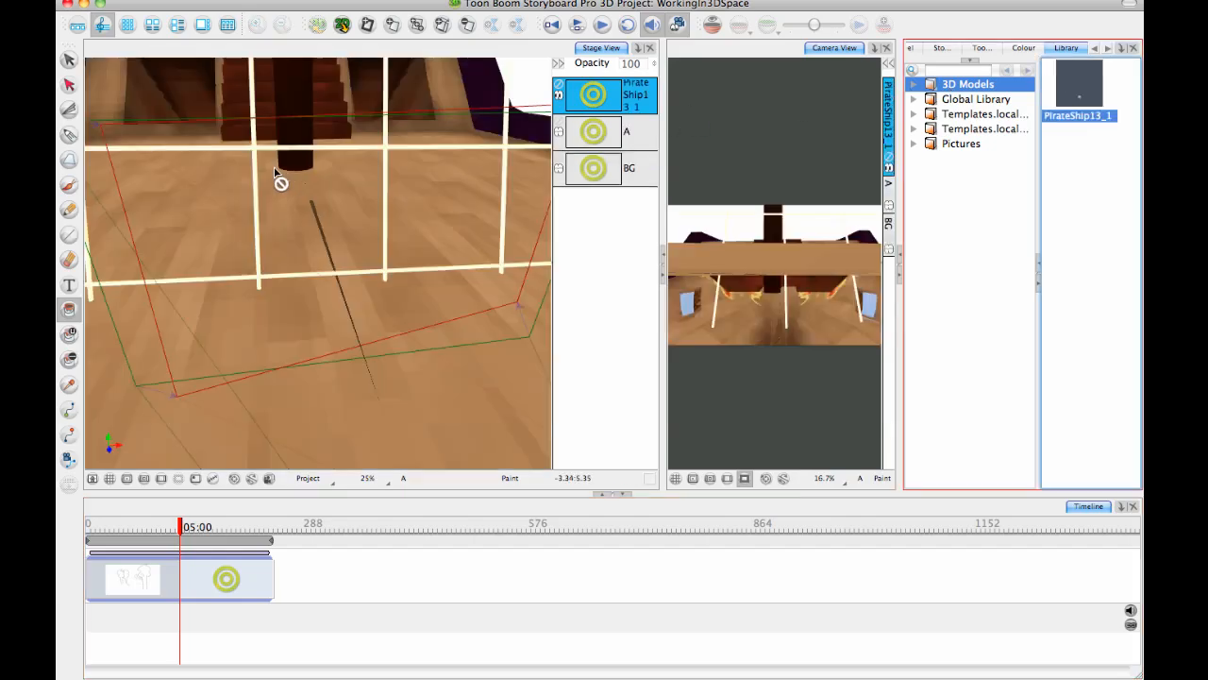
Animate the pirate ship by shrinking and turning it on the panel's first frame and shifting it into a larger, closer position on the last frame.
click(69, 408)
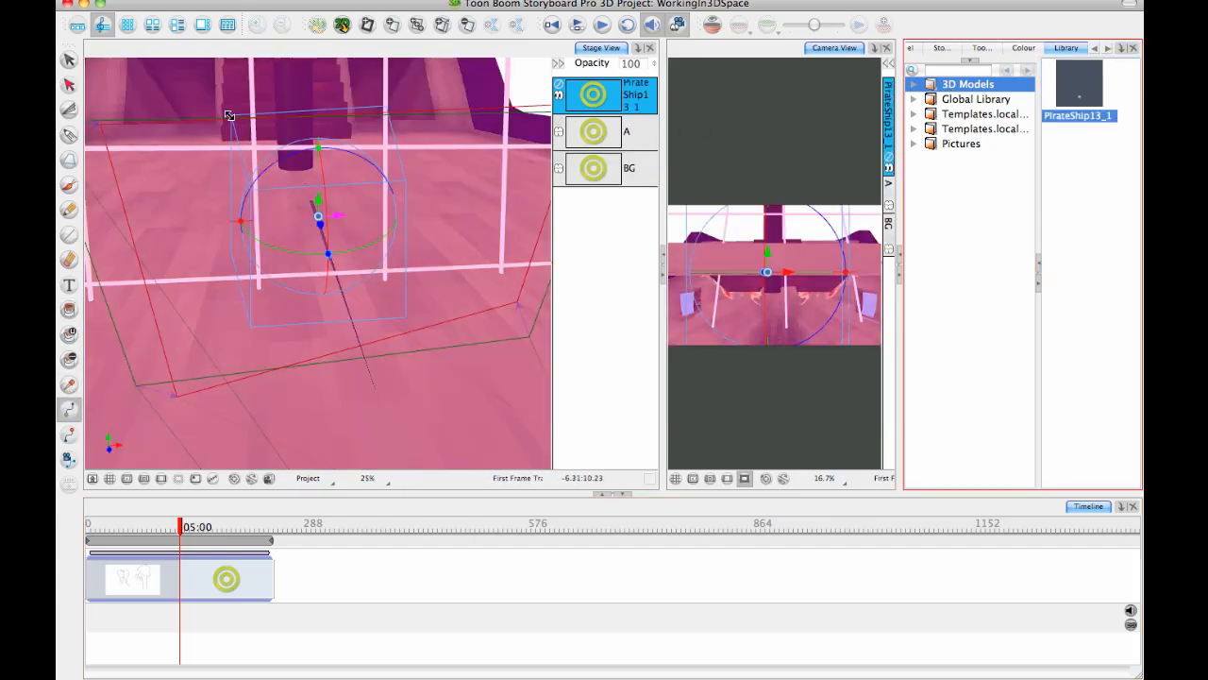
drag(232, 117, 199, 189)
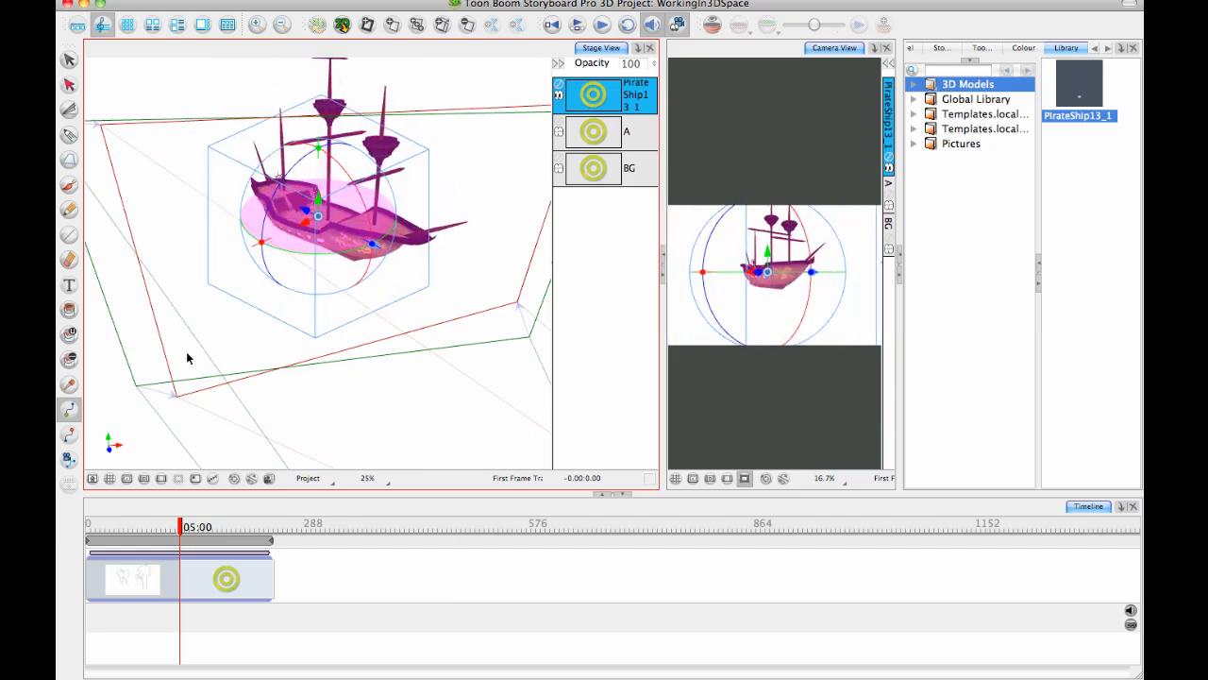
click(69, 434)
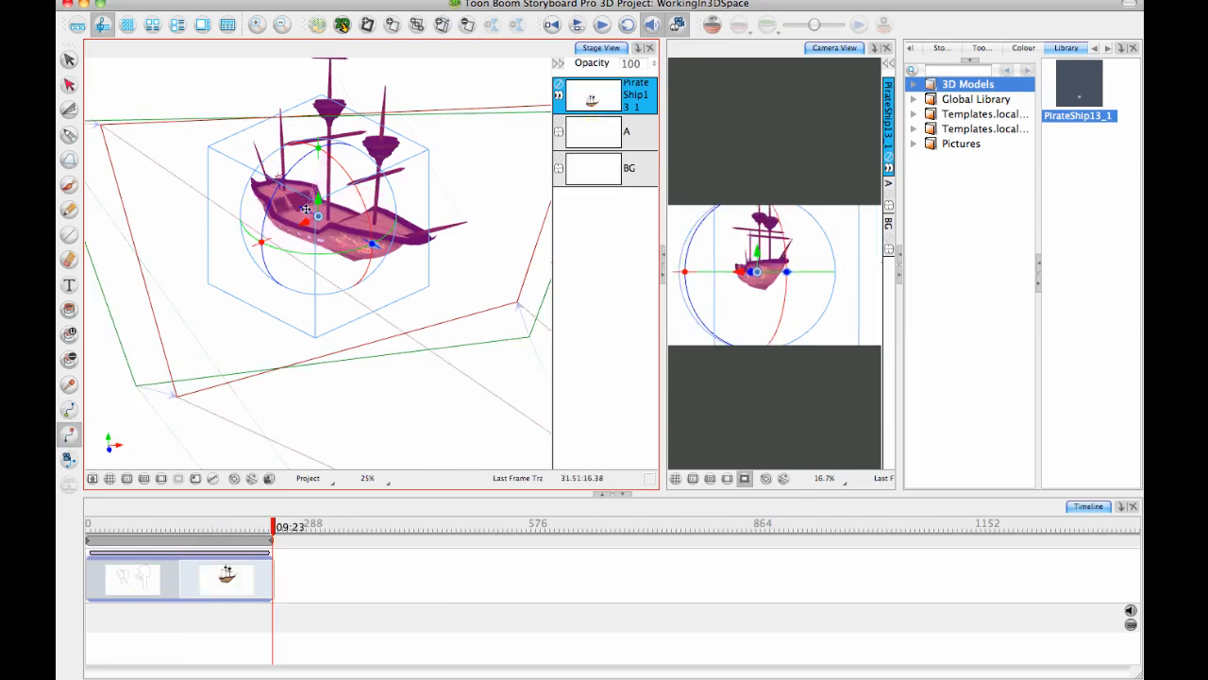
drag(306, 209, 406, 250)
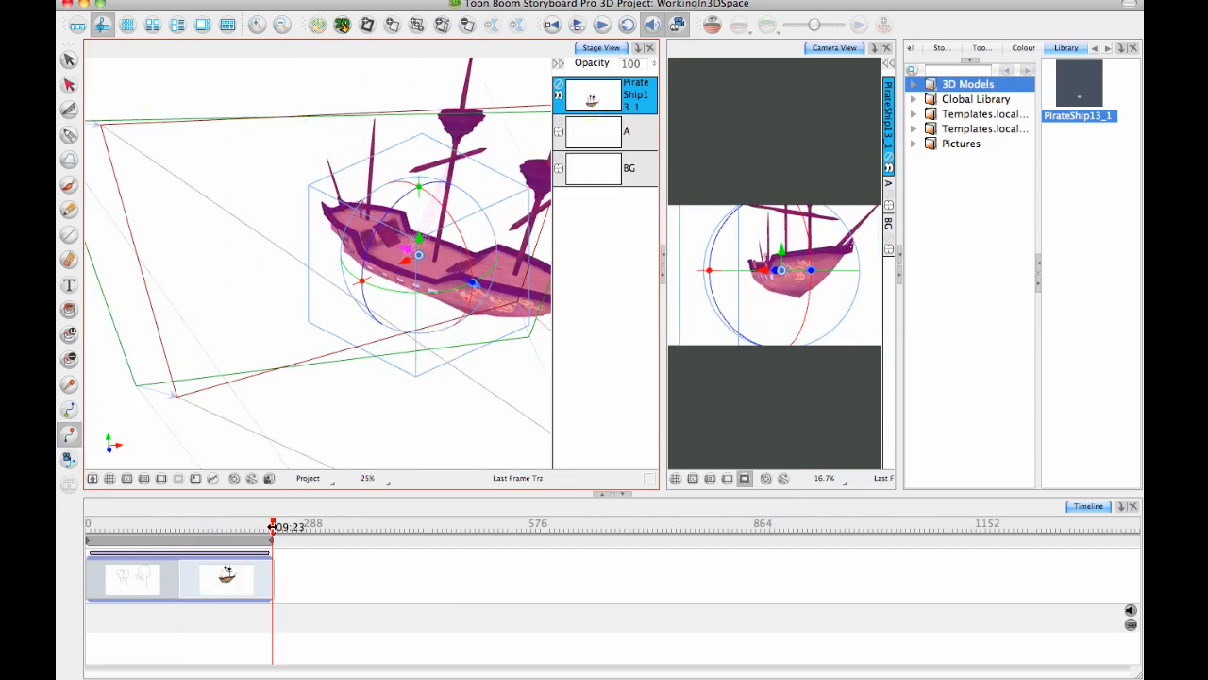
Scrub back through both panels to the first frame at 00:00 to review the ship and tree scenes.
mouse_move(273, 527)
mouse_down()
mouse_move(161, 527)
mouse_move(58, 490)
mouse_move(121, 510)
mouse_move(251, 503)
mouse_move(270, 505)
mouse_move(59, 509)
mouse_up()
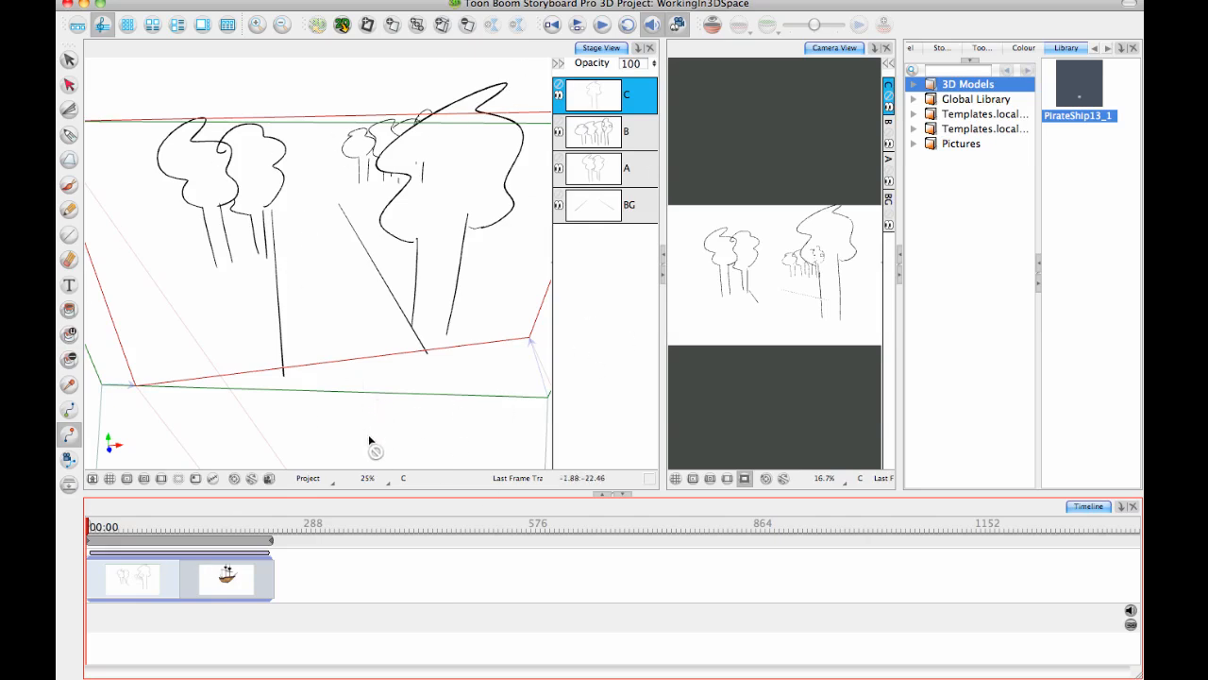
click(90, 532)
mouse_move(90, 526)
mouse_down()
mouse_move(273, 526)
mouse_move(88, 526)
mouse_move(79, 542)
mouse_up()
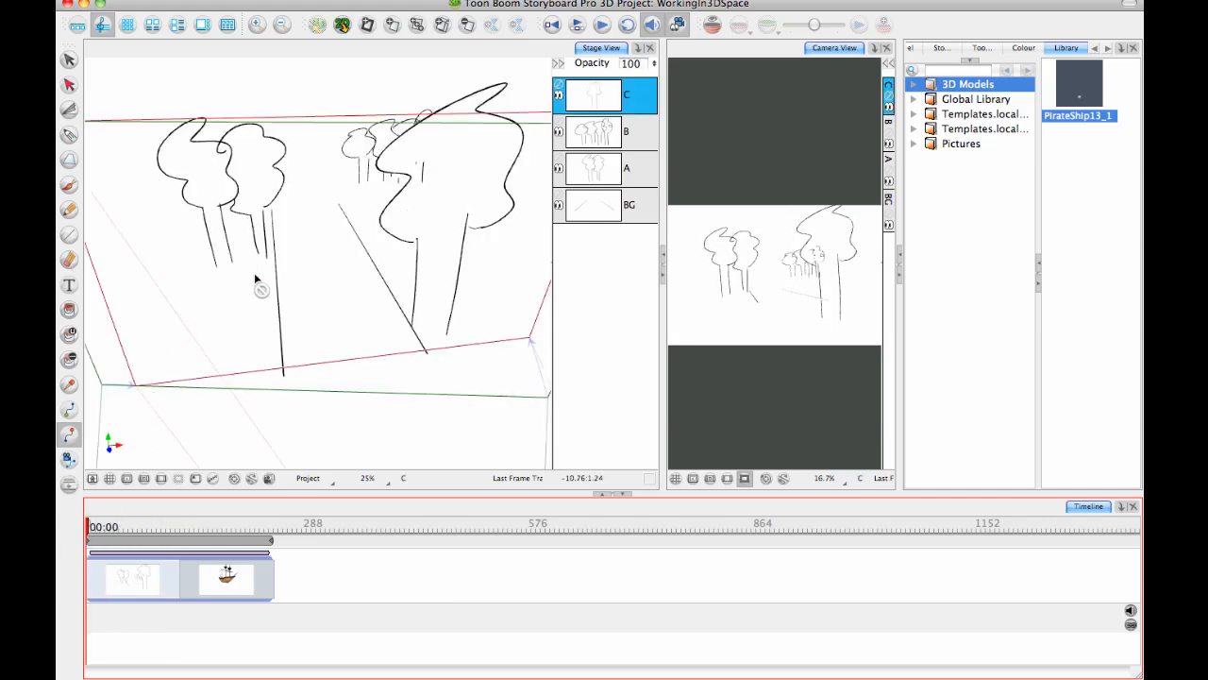